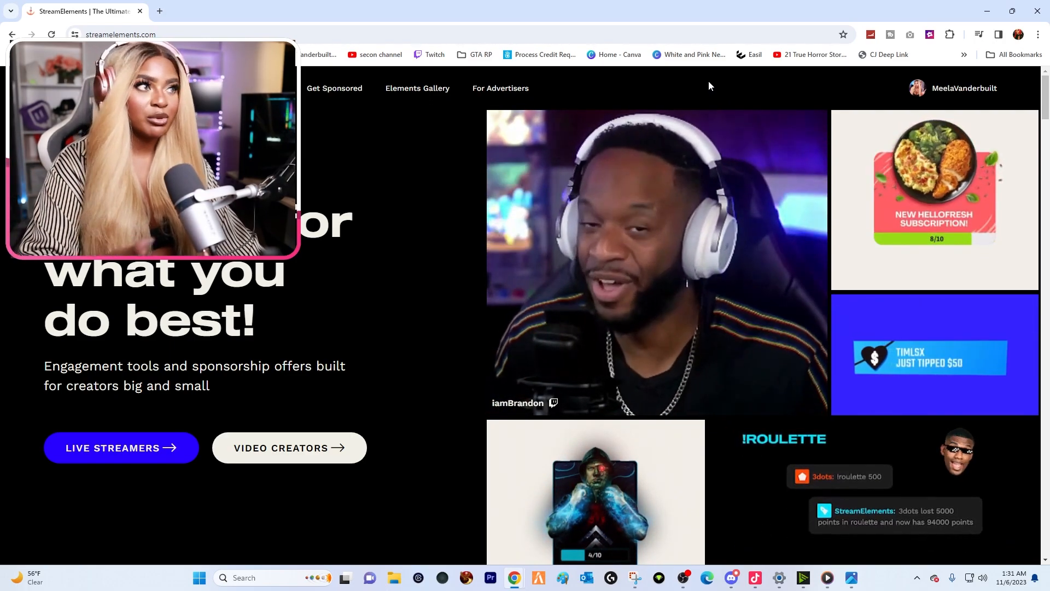
# Open the creator Dashboard from the username menu at the top right
pyautogui.click(985, 92)
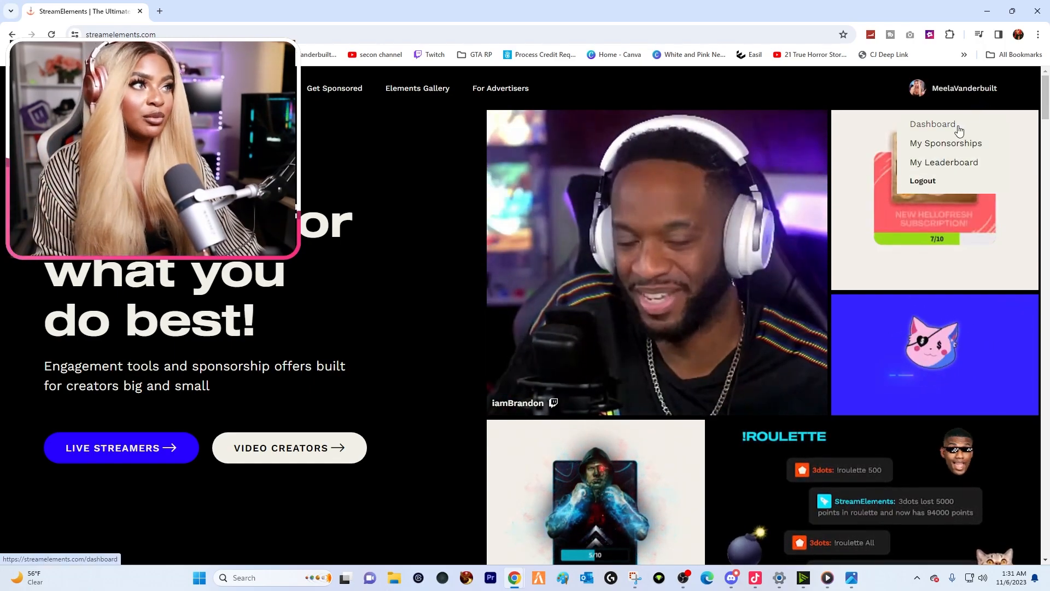
pyautogui.click(959, 130)
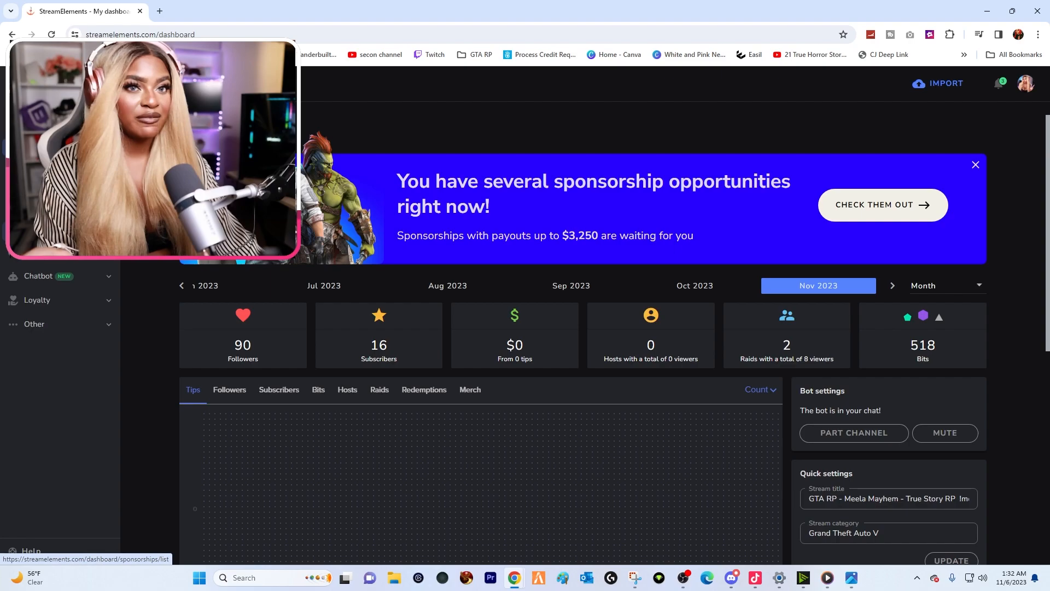
# Glance at Loyalty, Chatbot Timers and Chat commands, then open the Sponsorships offers list
pyautogui.click(40, 297)
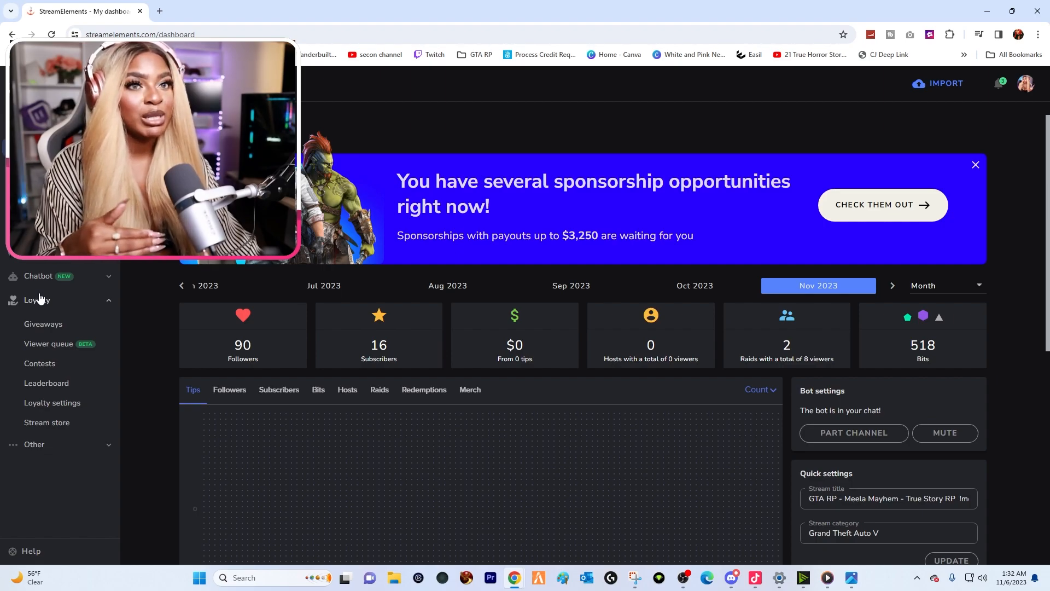
pyautogui.click(41, 298)
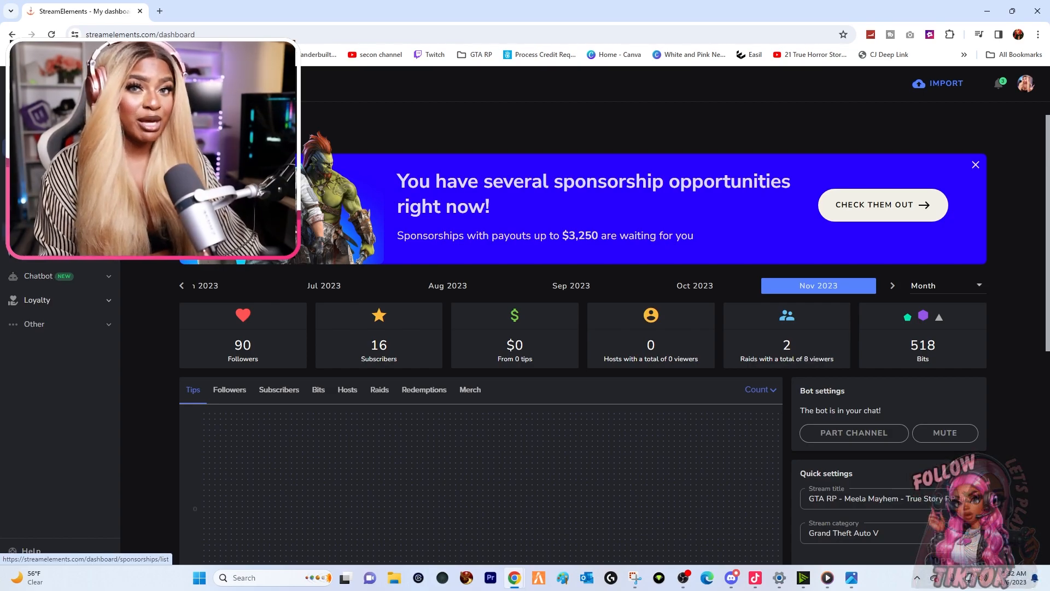
pyautogui.click(97, 276)
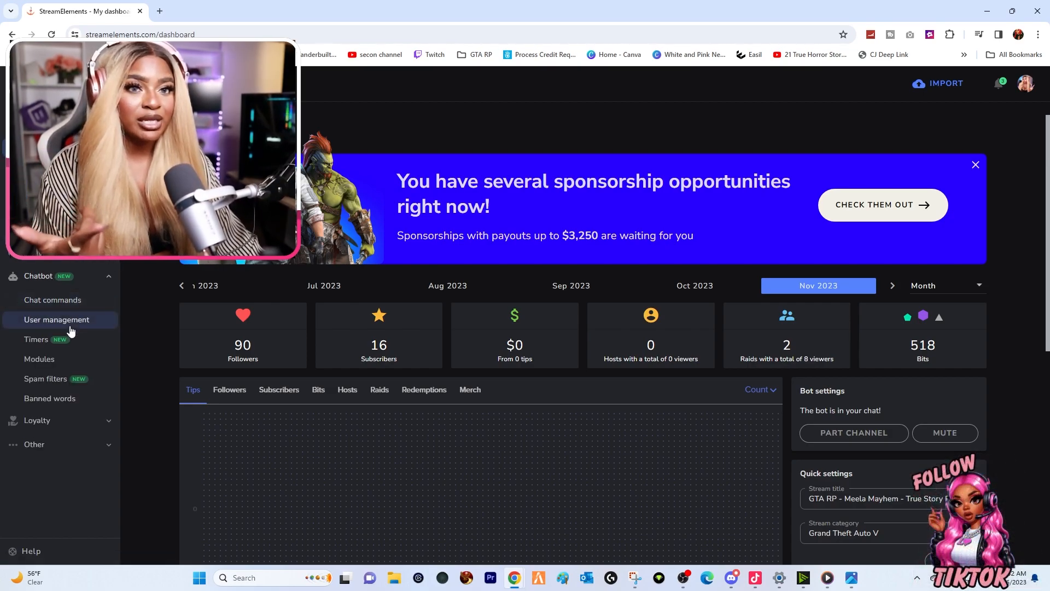
pyautogui.click(59, 342)
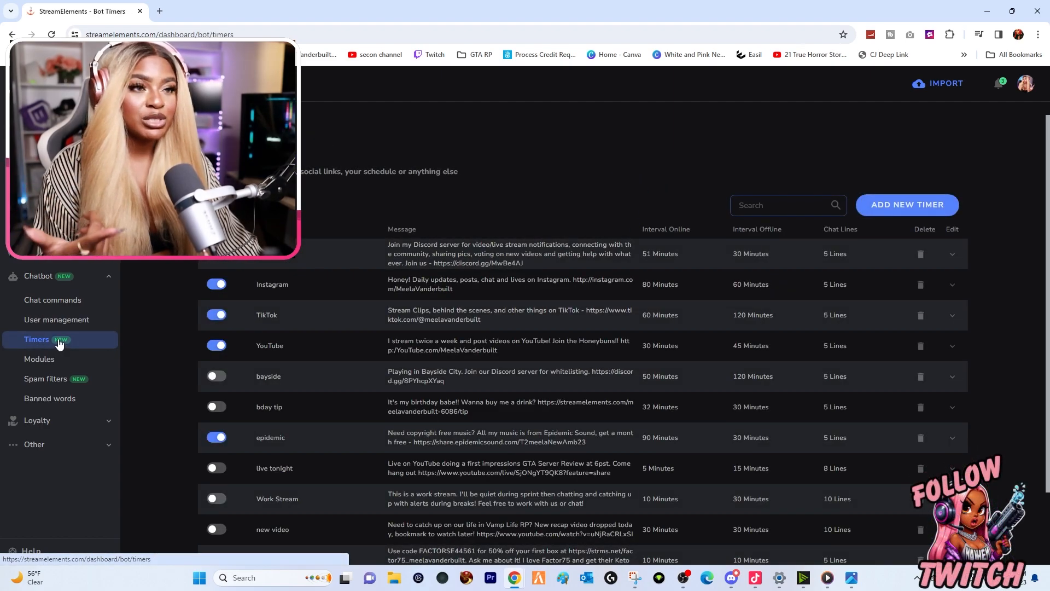
pyautogui.click(66, 304)
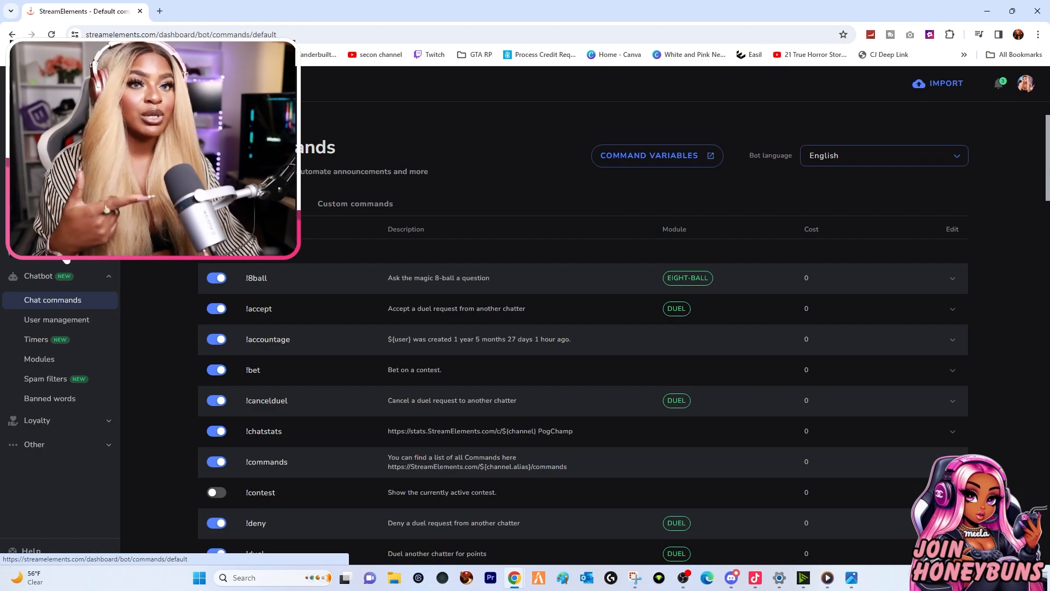
pyautogui.click(62, 232)
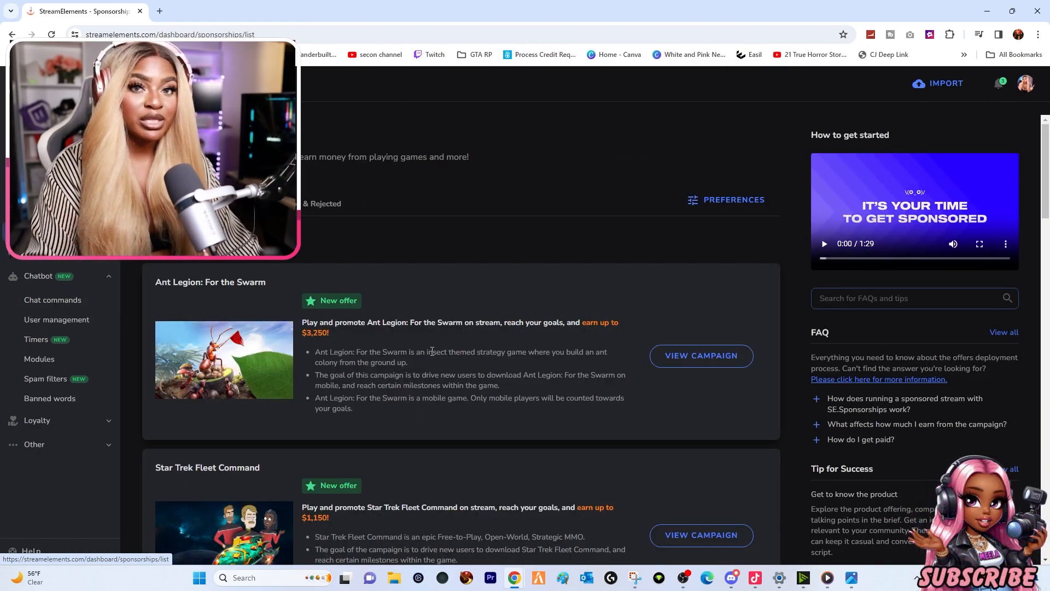
pyautogui.scroll(-1, 444, 322)
pyautogui.scroll(-10, 443, 323)
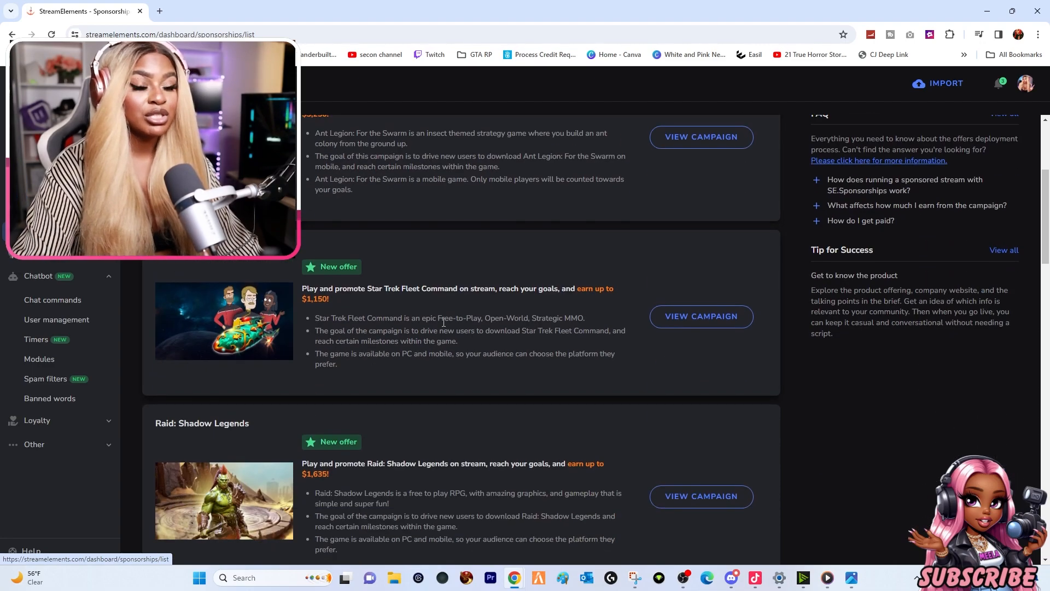
pyautogui.scroll(-15, 444, 324)
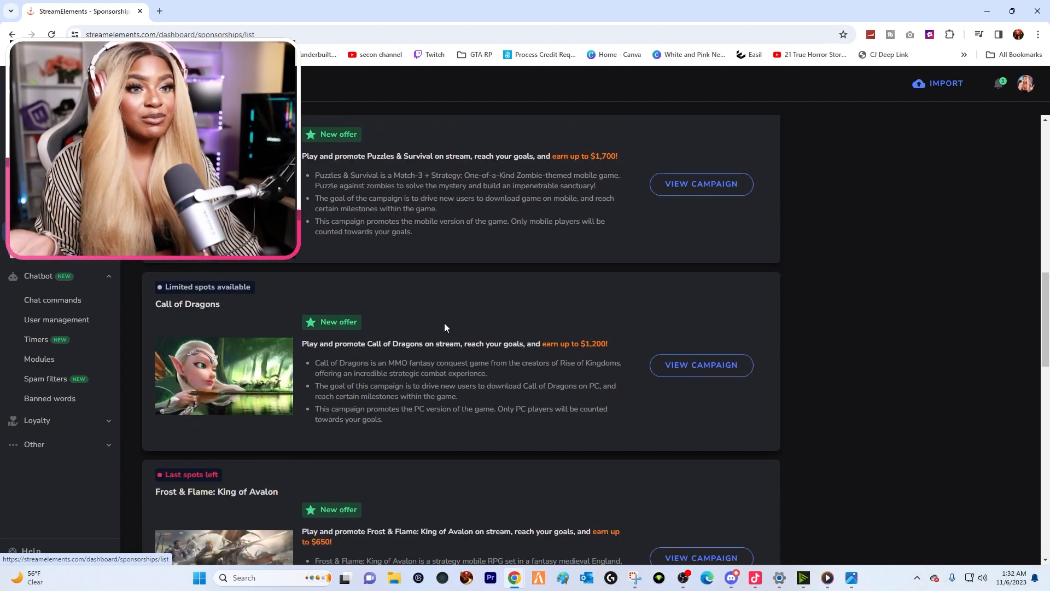
pyautogui.scroll(-5, 443, 333)
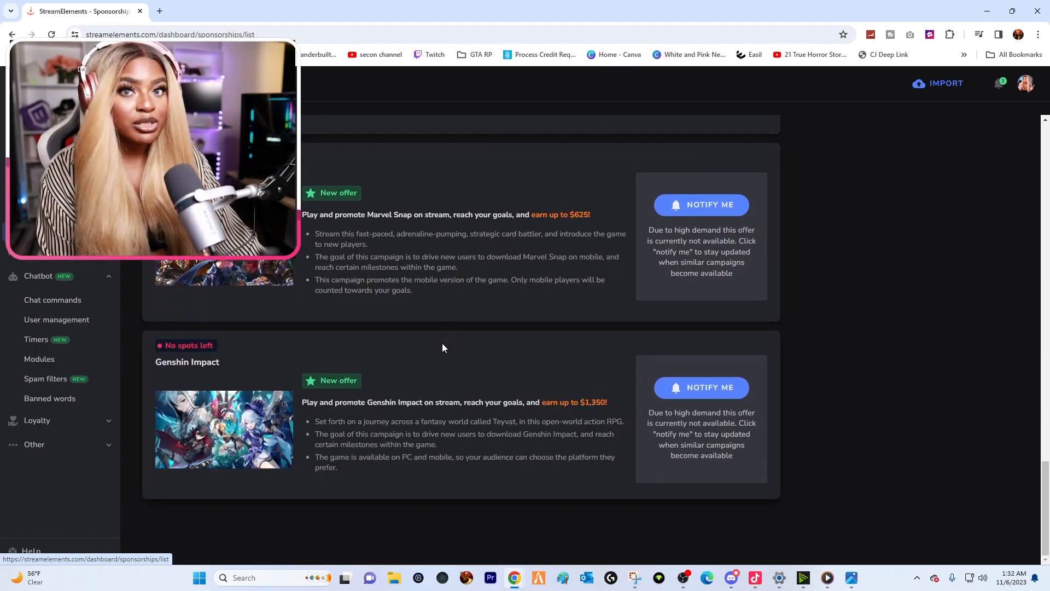
pyautogui.scroll(12, 438, 333)
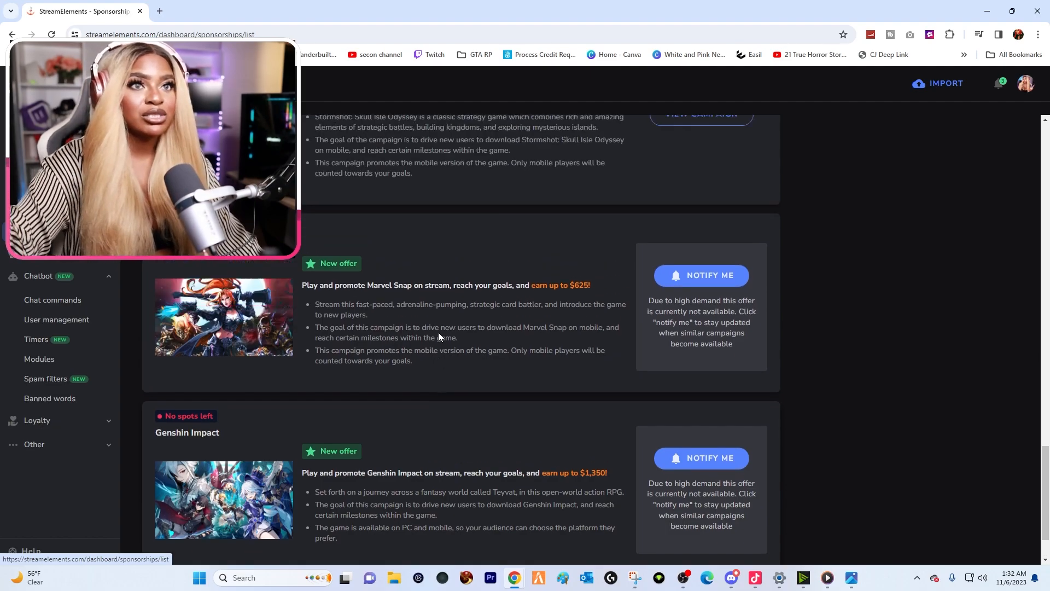
pyautogui.scroll(7, 438, 333)
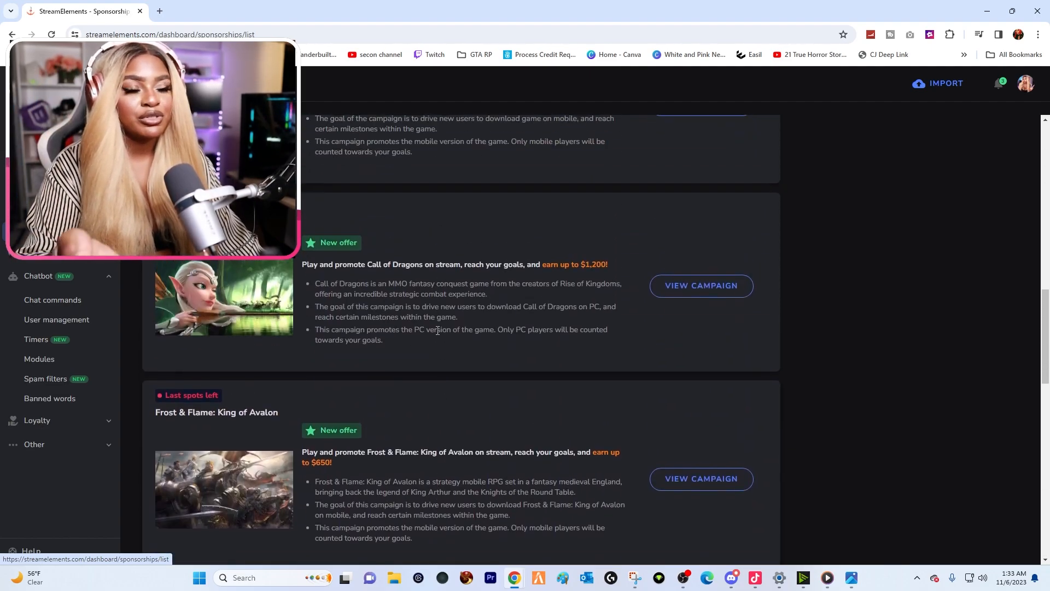
pyautogui.scroll(6, 436, 333)
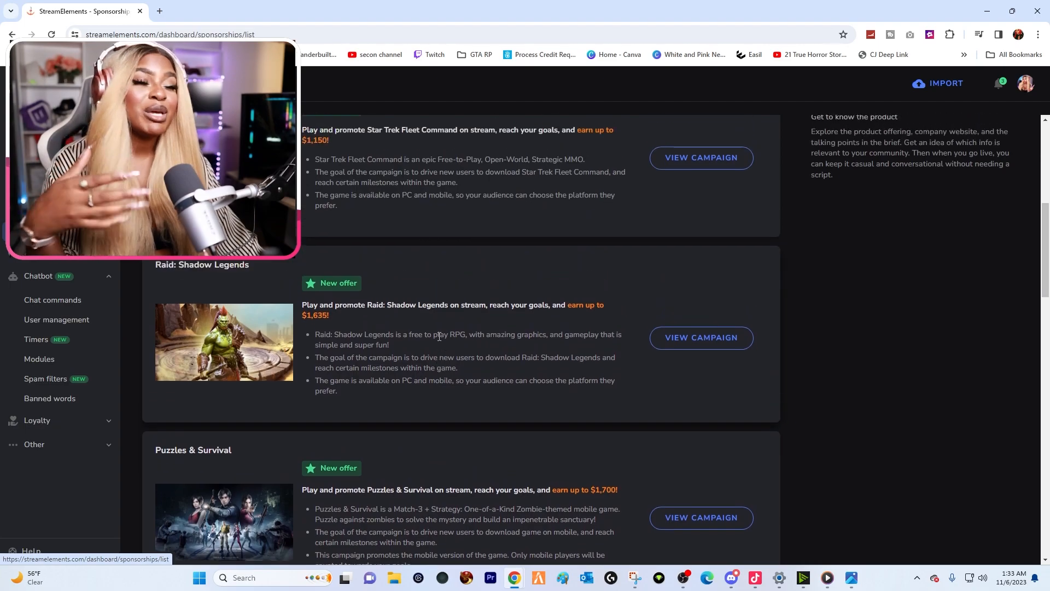
pyautogui.scroll(4, 439, 337)
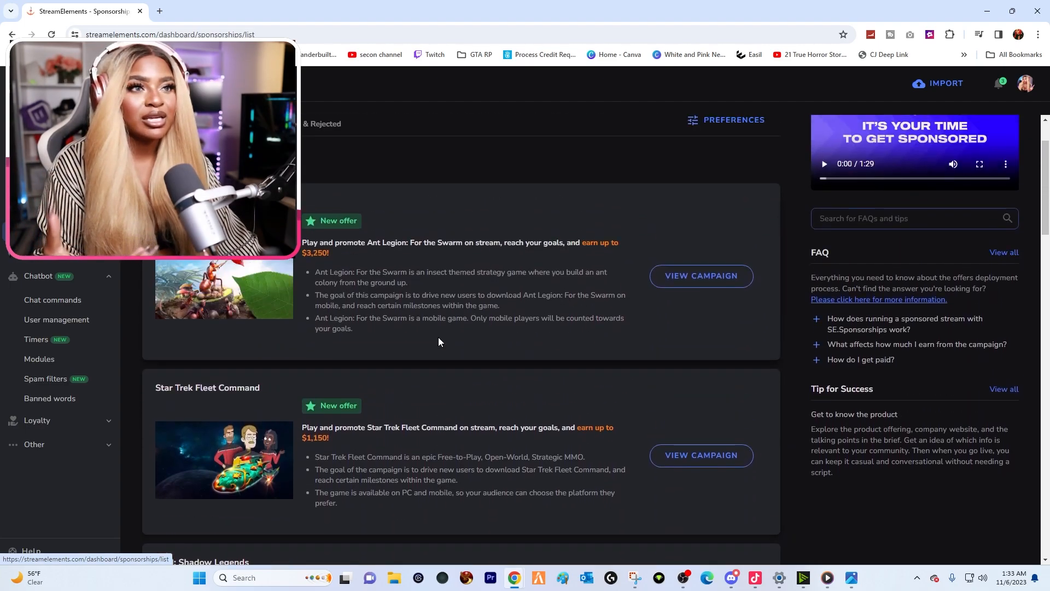
pyautogui.scroll(2, 438, 339)
pyautogui.scroll(-8, 344, 328)
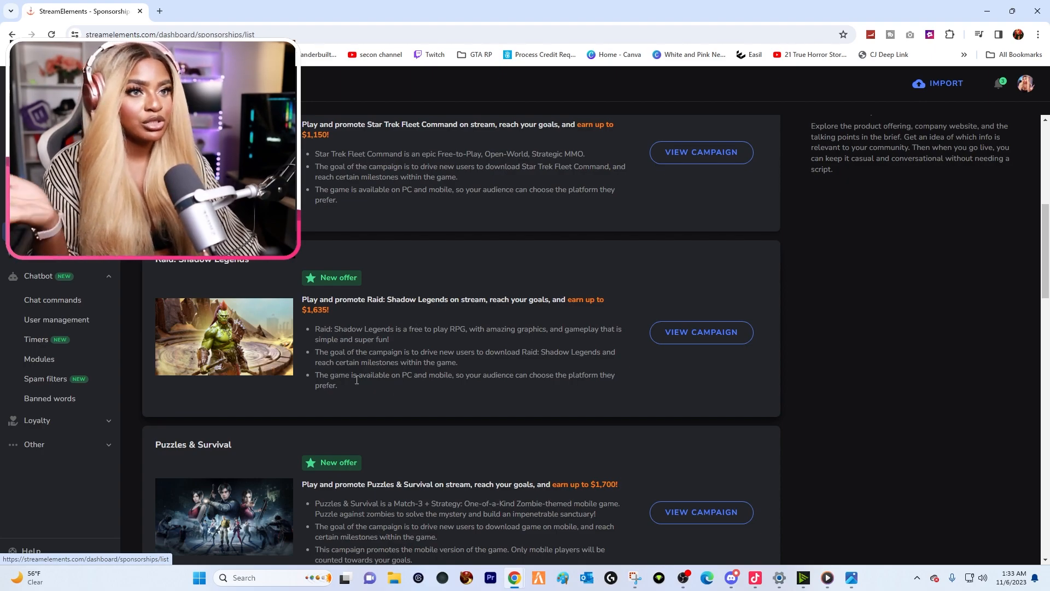
pyautogui.scroll(-4, 358, 369)
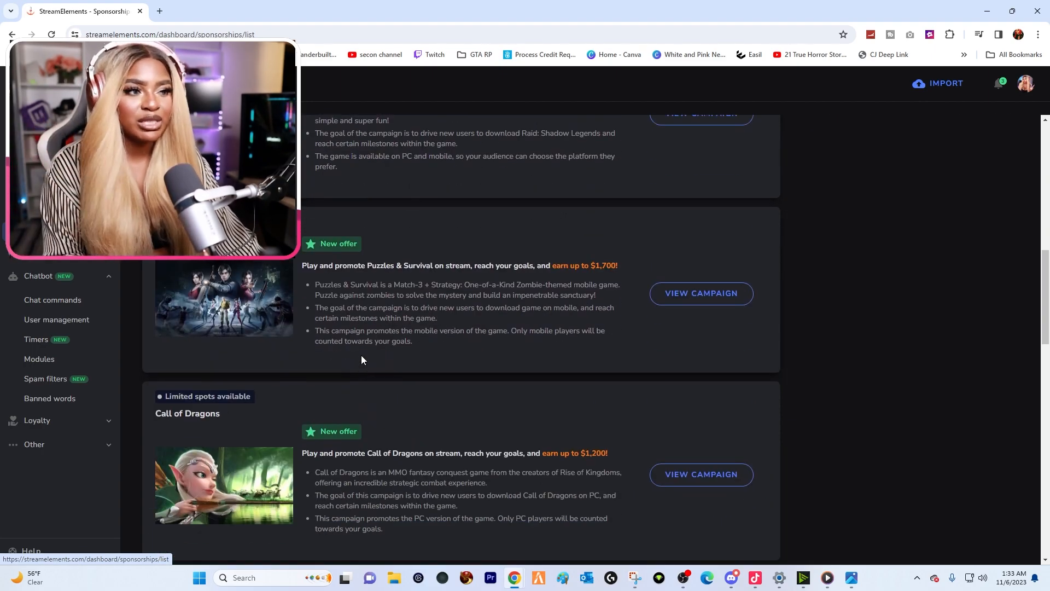
pyautogui.scroll(-4, 364, 350)
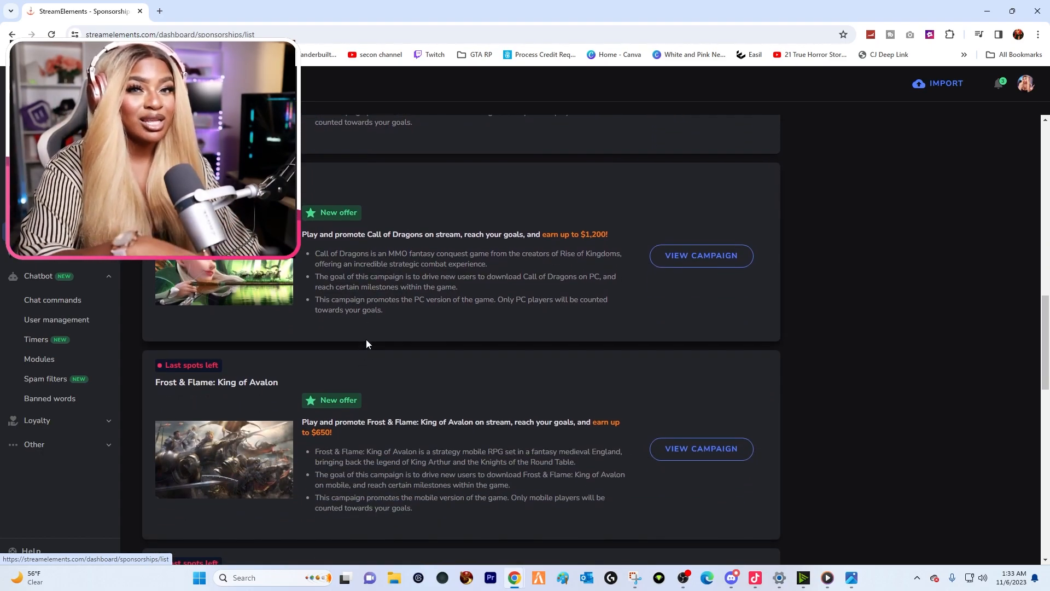
pyautogui.scroll(4, 366, 339)
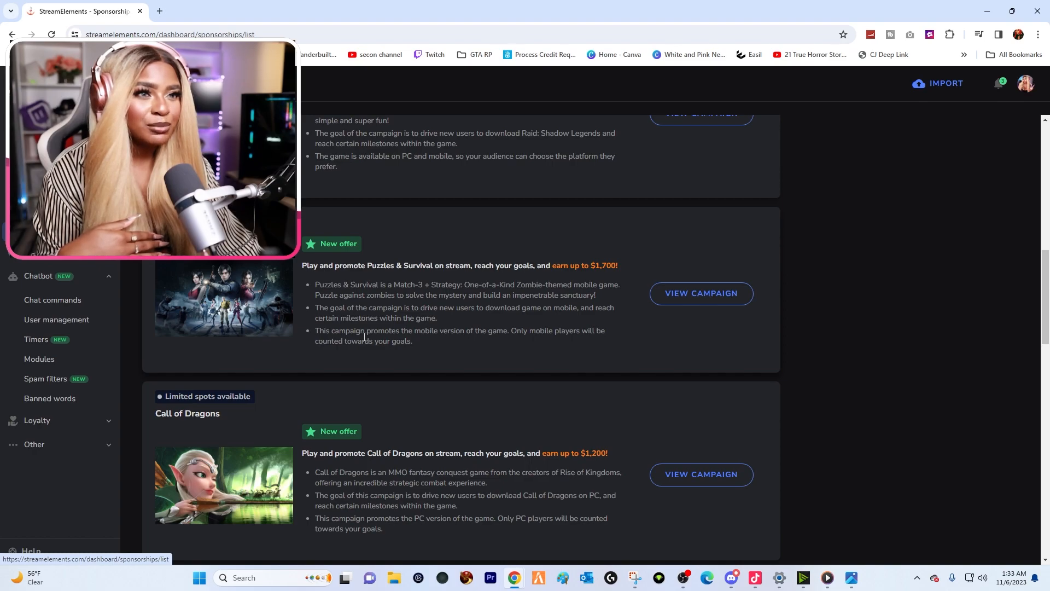
pyautogui.scroll(10, 357, 328)
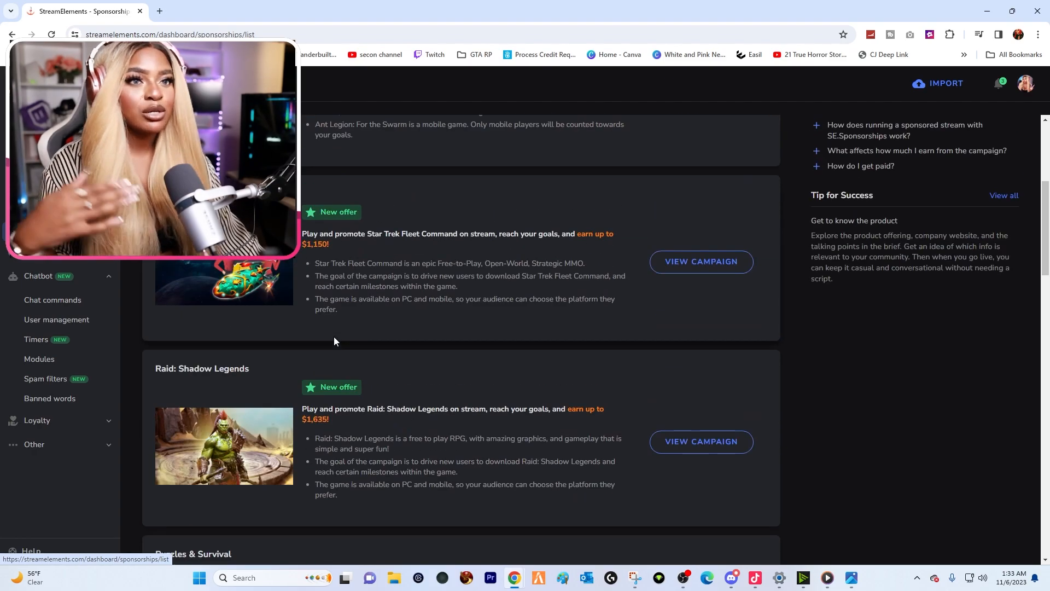
pyautogui.scroll(-4, 457, 318)
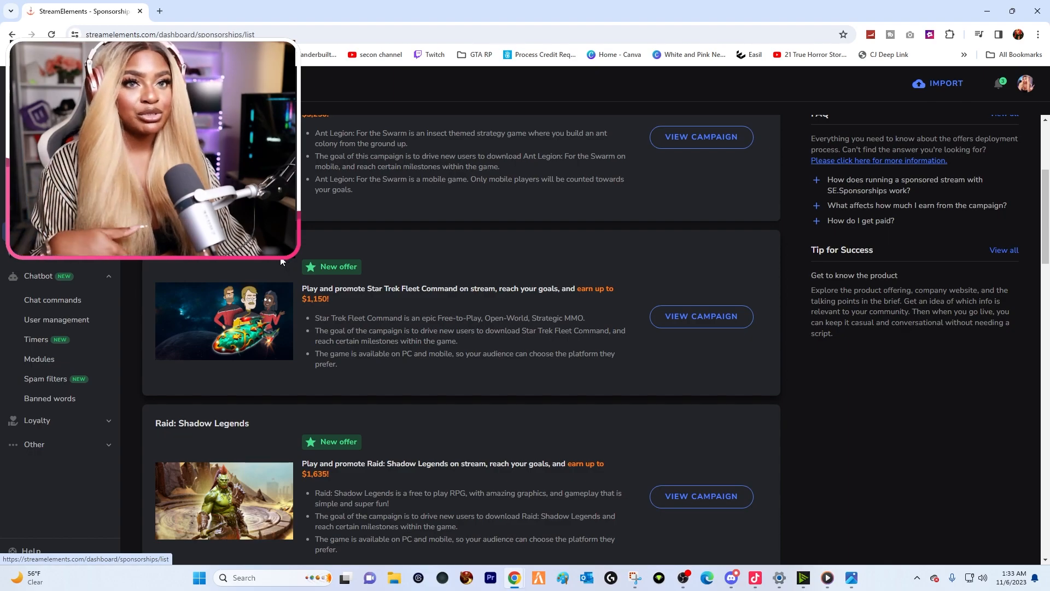
pyautogui.scroll(-15, 276, 353)
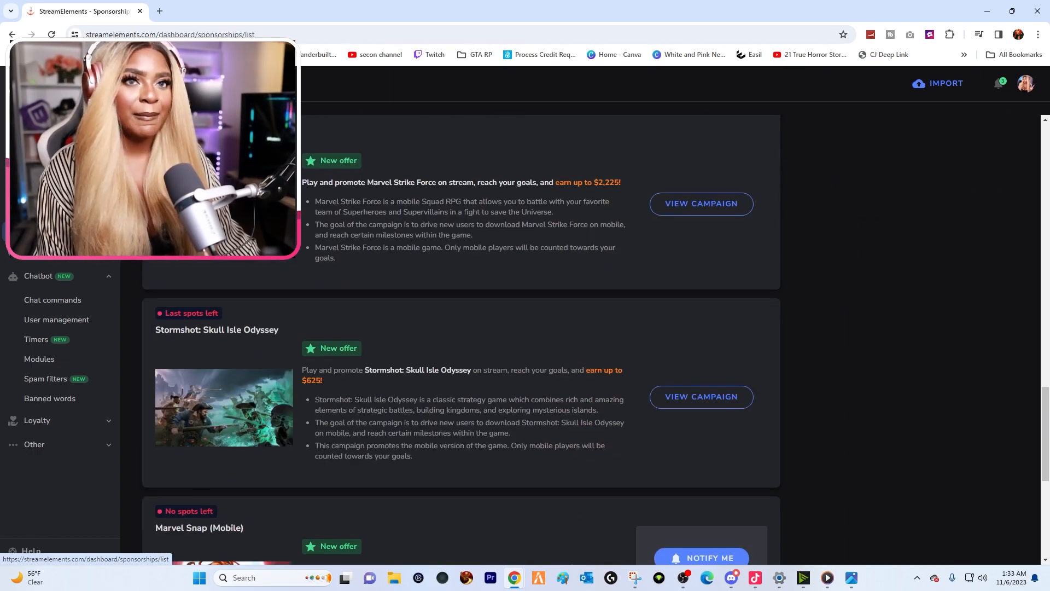
pyautogui.scroll(1, 60, 356)
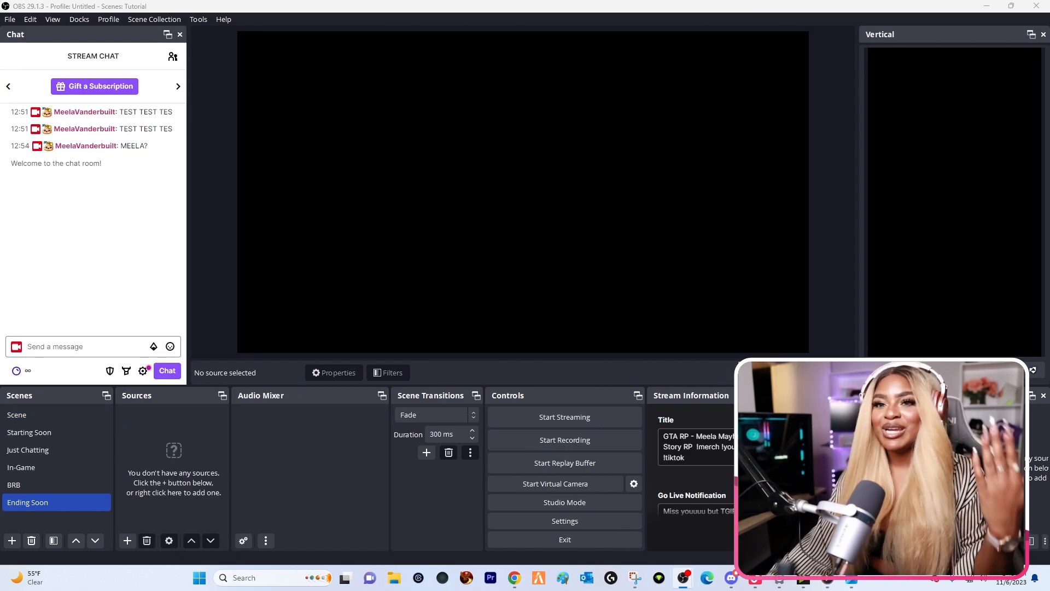
# Select the Starting Soon scene in OBS, then switch back to the StreamElements browser window
pyautogui.click(47, 451)
pyautogui.click(55, 410)
pyautogui.click(80, 432)
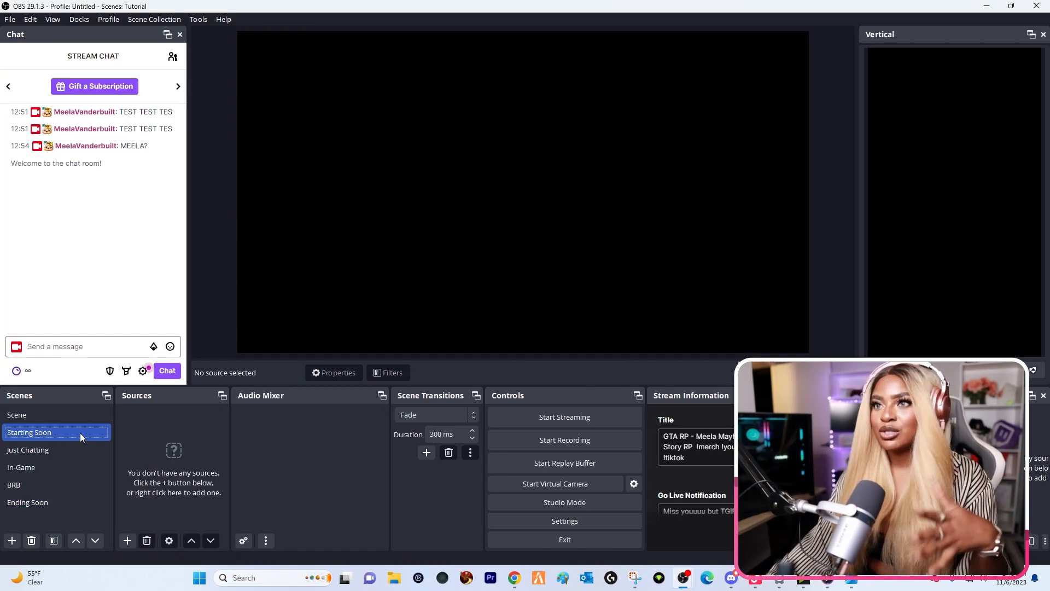
pyautogui.moveTo(523, 585)
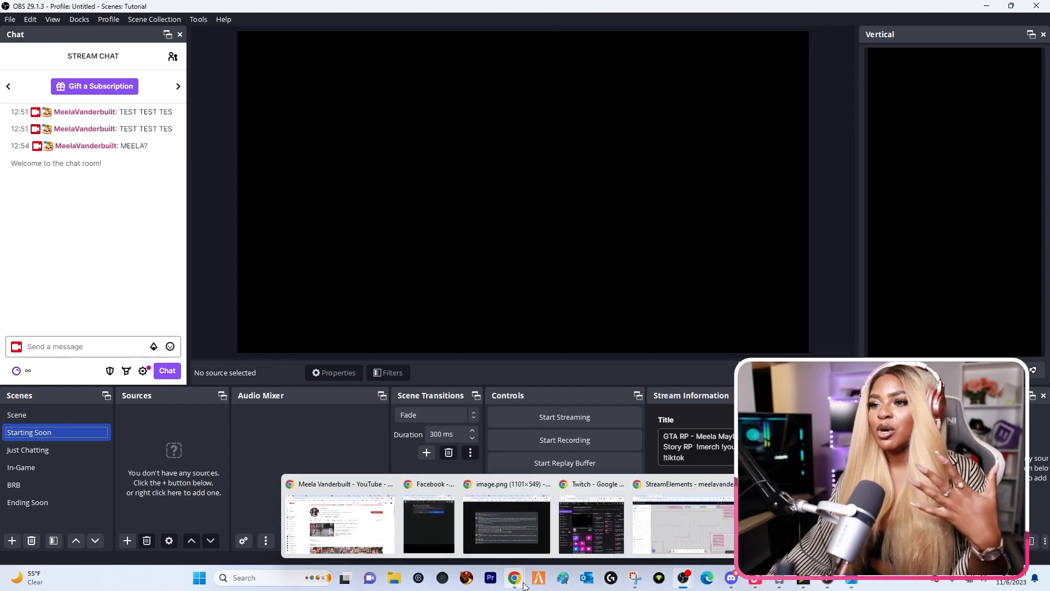
pyautogui.click(648, 539)
# Scroll through the StreamElements Overlays Gallery, then open a new blank browser tab
pyautogui.click(276, 11)
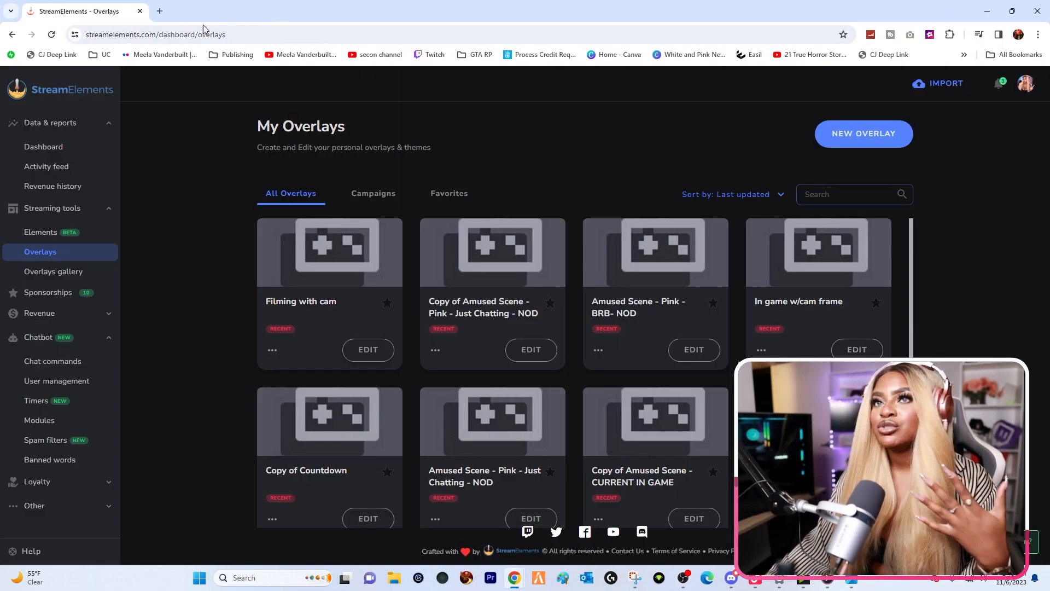
pyautogui.click(86, 273)
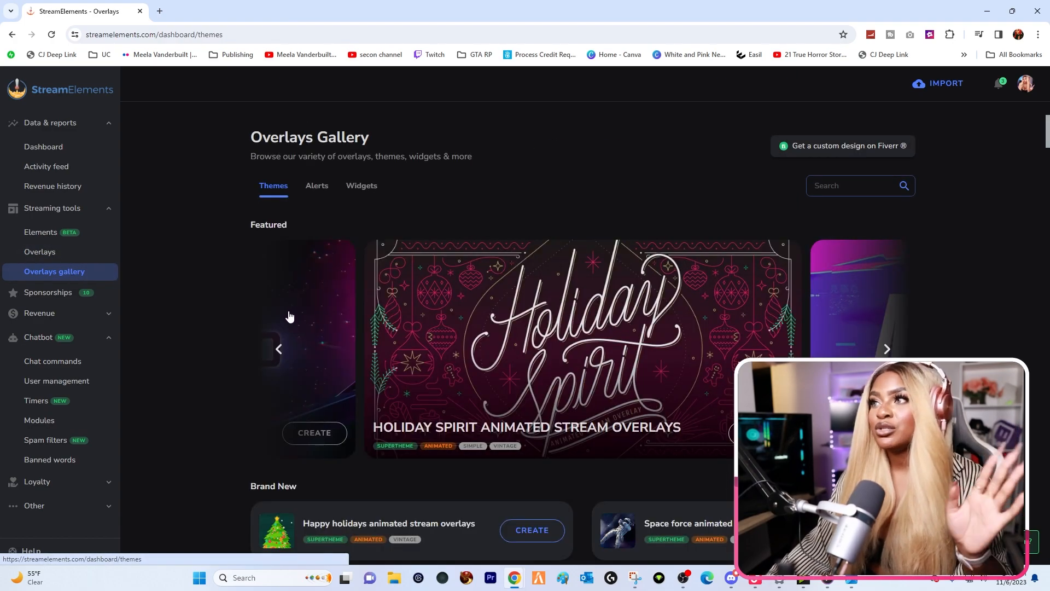
pyautogui.scroll(-2, 290, 313)
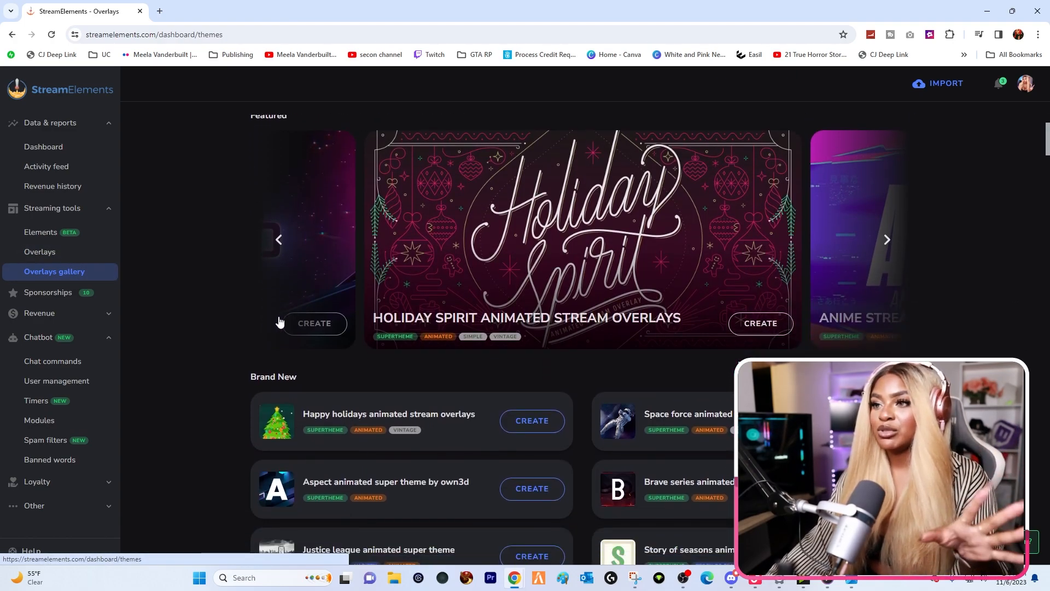
pyautogui.scroll(-2, 279, 321)
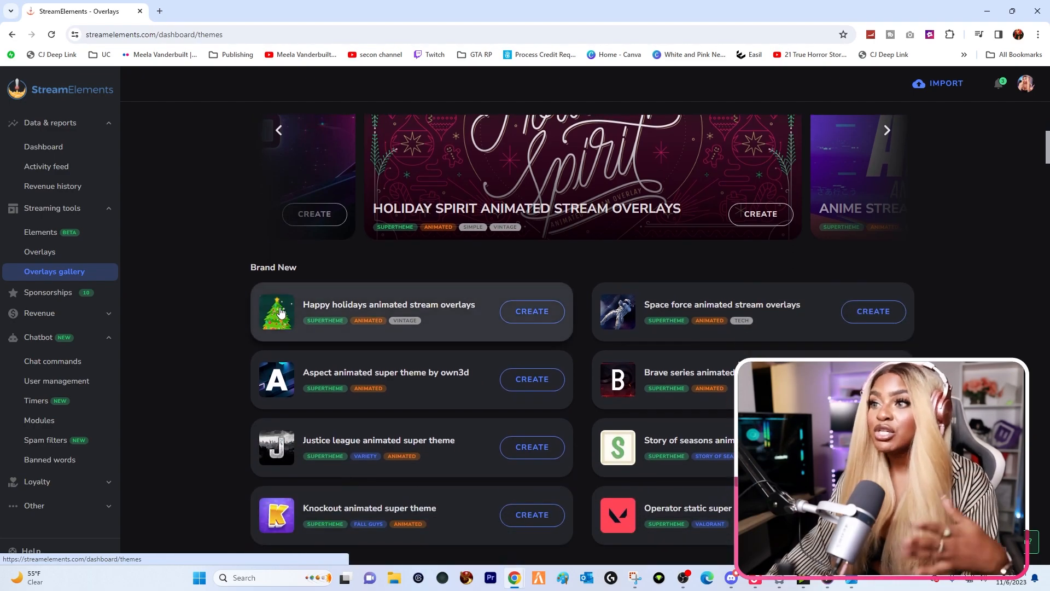
pyautogui.scroll(-20, 296, 315)
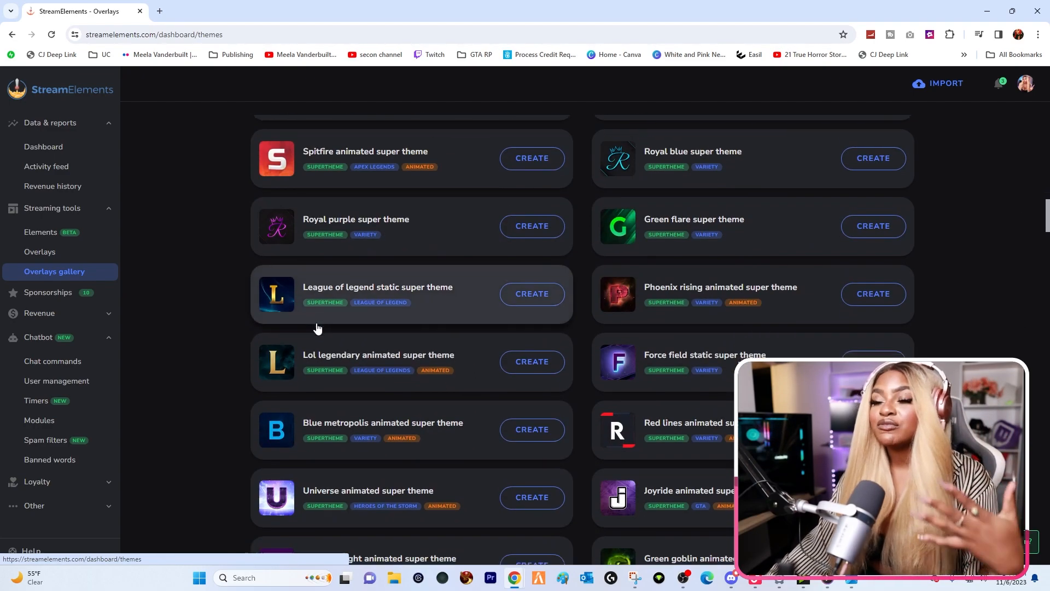
pyautogui.scroll(20, 310, 328)
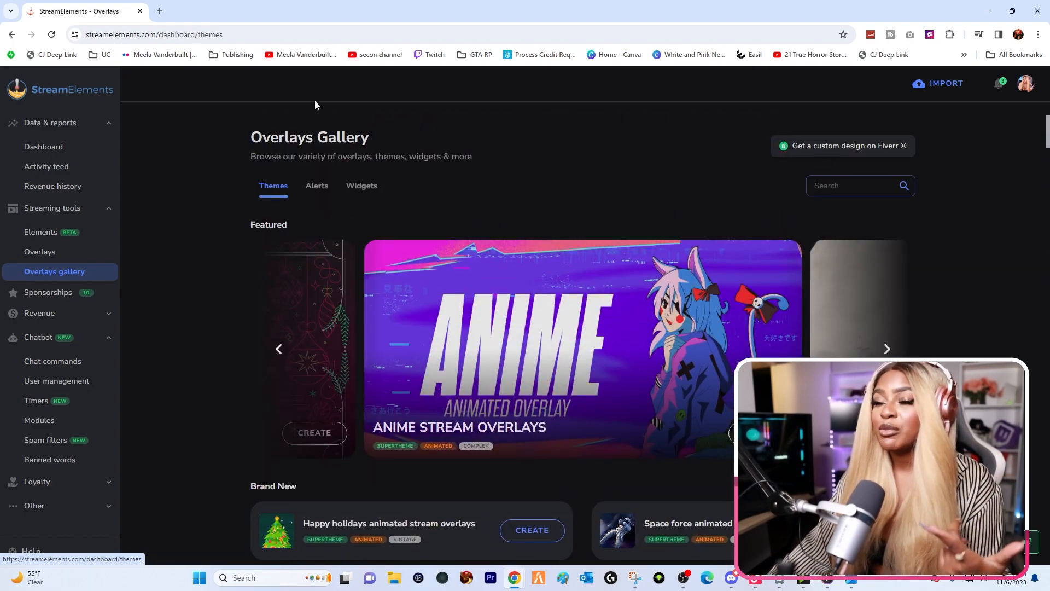
pyautogui.click(160, 11)
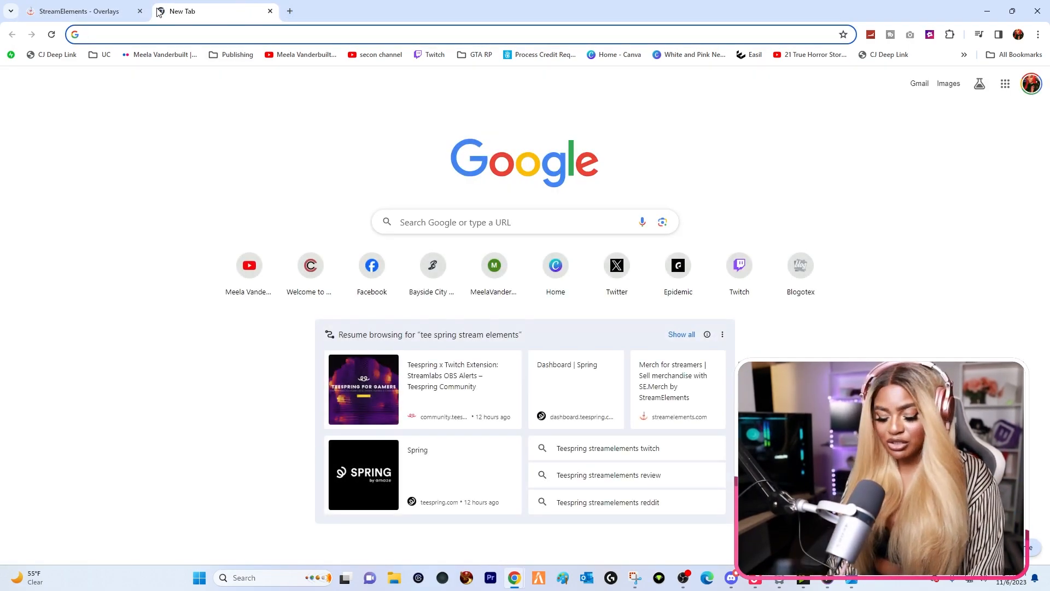
# Go to nerdordie.com and browse Shop > Full Stream Packages
pyautogui.write('nerdordie.com')
pyautogui.press('Return')
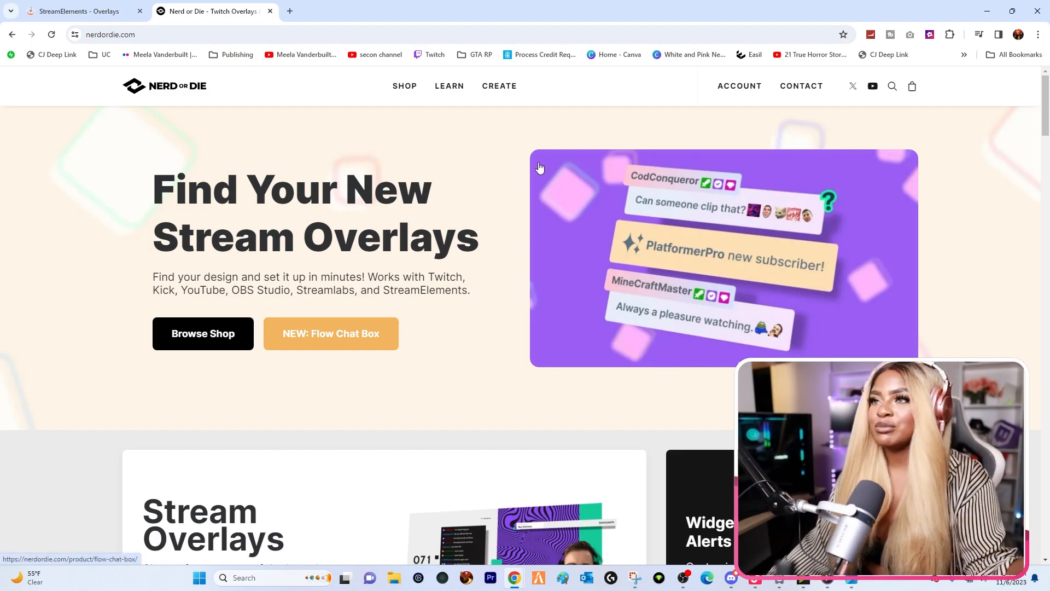
pyautogui.moveTo(518, 89)
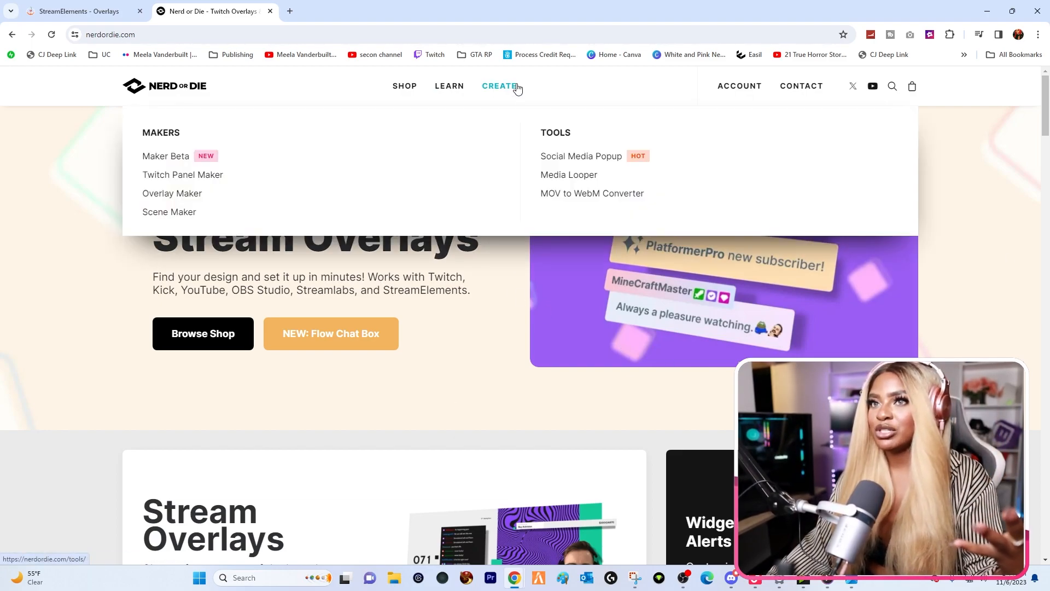
pyautogui.moveTo(397, 88)
pyautogui.click(439, 175)
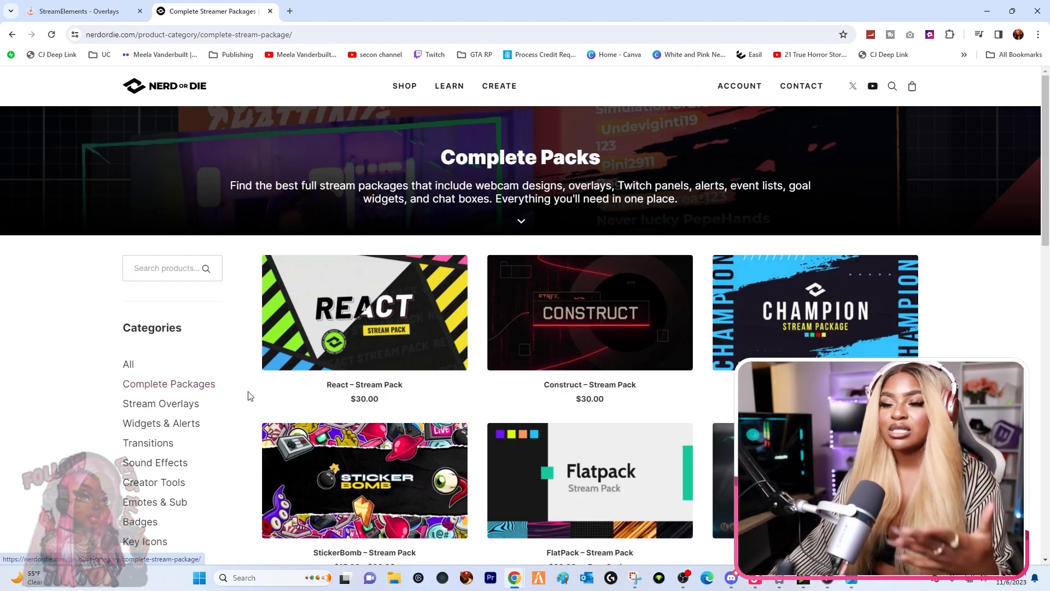
pyautogui.scroll(-1, 263, 367)
pyautogui.scroll(1, 265, 350)
# Browse the Shop's Free & Name Your Price products
pyautogui.moveTo(406, 87)
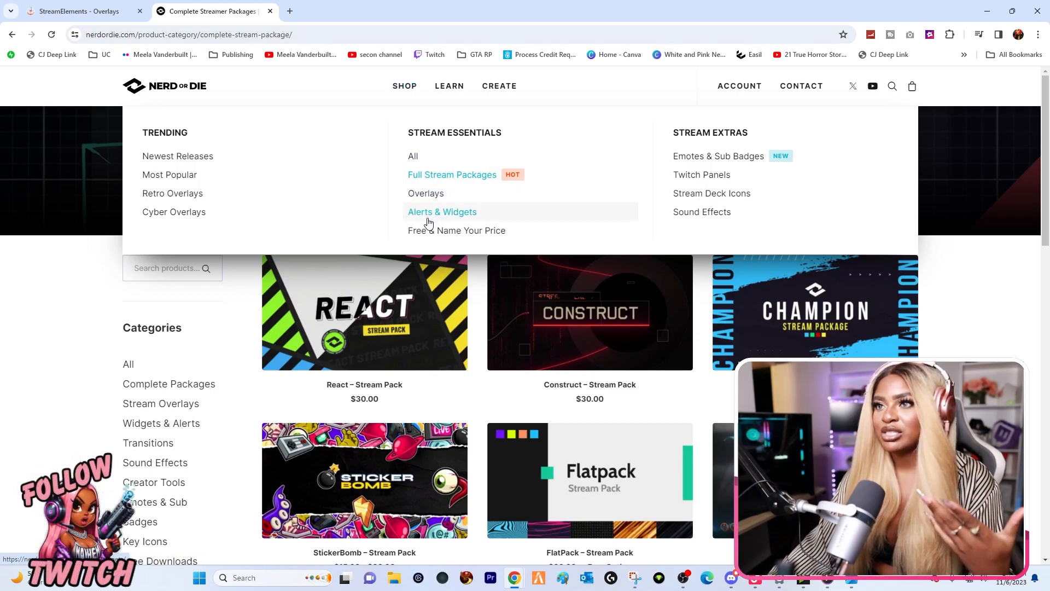
pyautogui.click(446, 232)
pyautogui.scroll(-6, 444, 303)
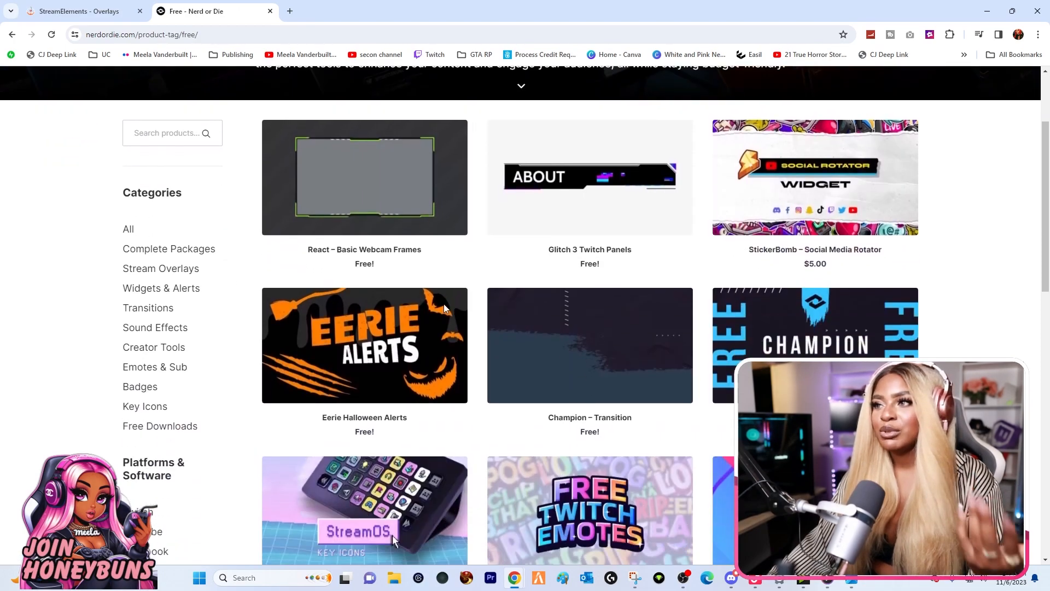
pyautogui.scroll(-1, 465, 298)
pyautogui.scroll(7, 476, 262)
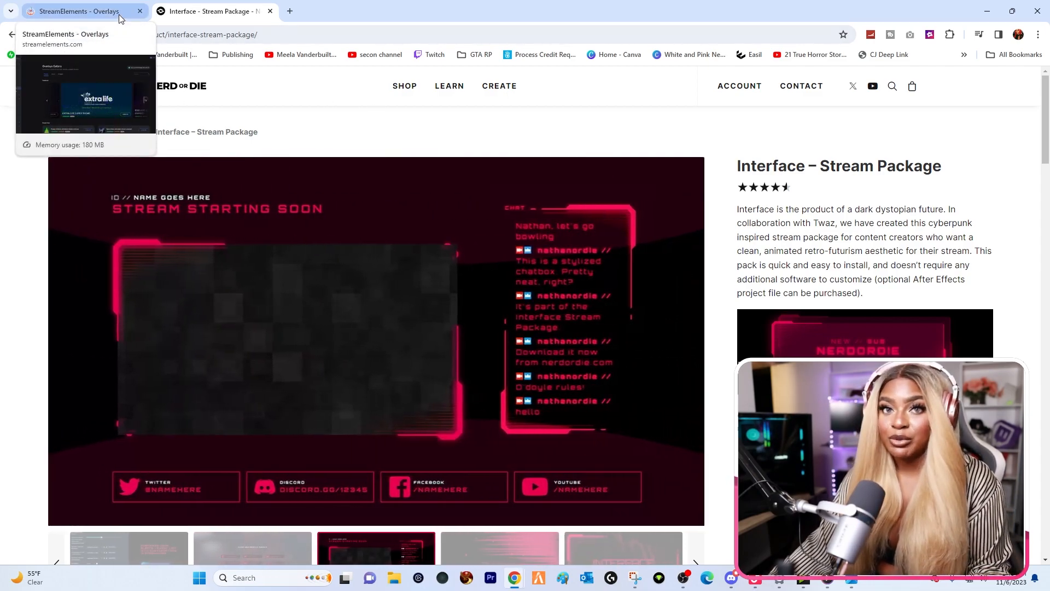
# Preview the Purple void theme's webcam, Starting Soon, BRB and Stream Ended scenes in the gallery
pyautogui.click(119, 14)
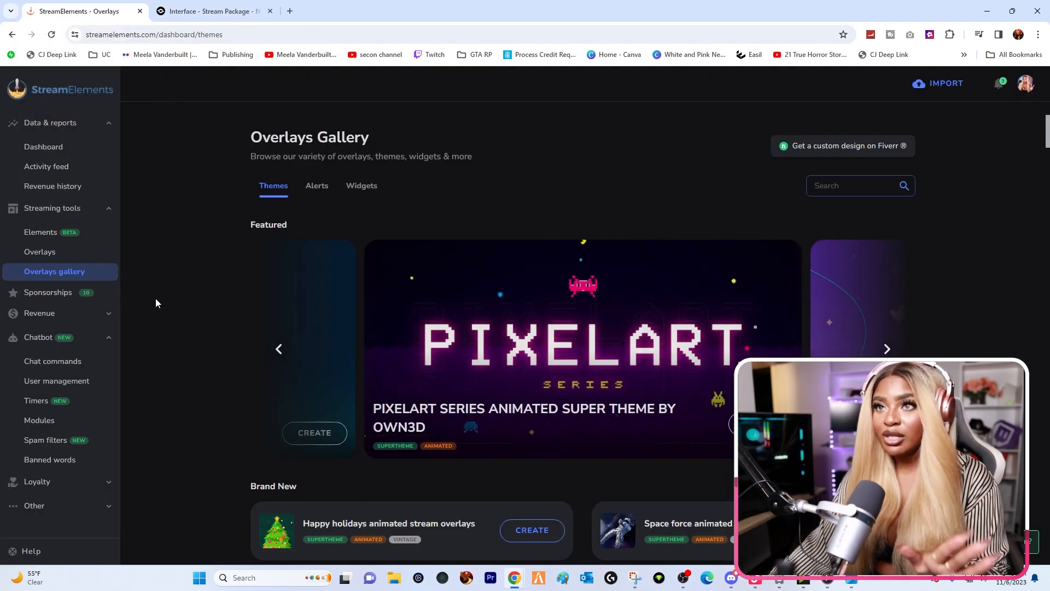
pyautogui.scroll(-4, 171, 295)
pyautogui.scroll(-10, 172, 298)
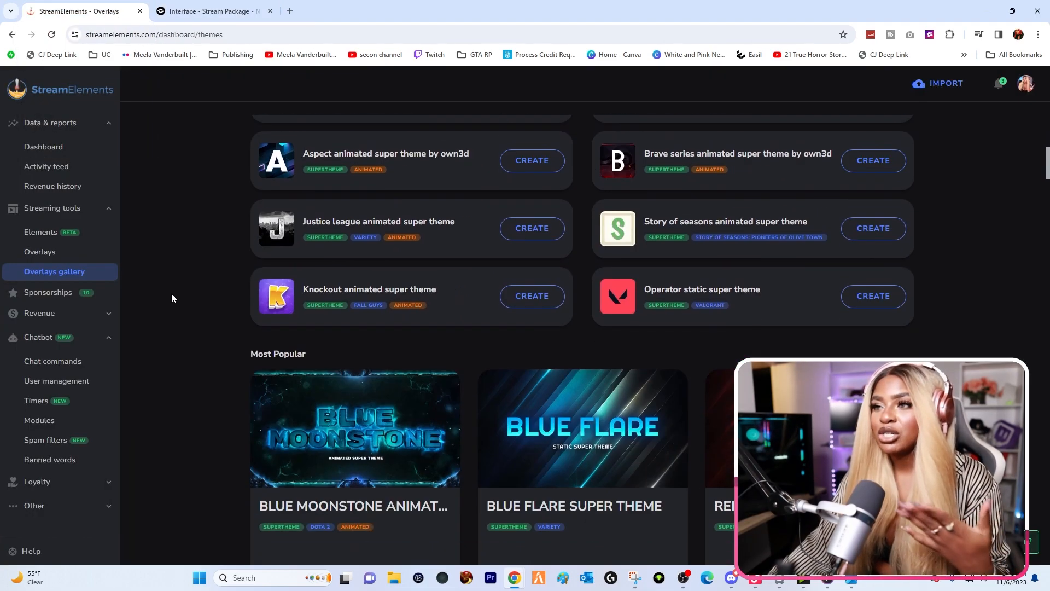
pyautogui.scroll(-2, 175, 295)
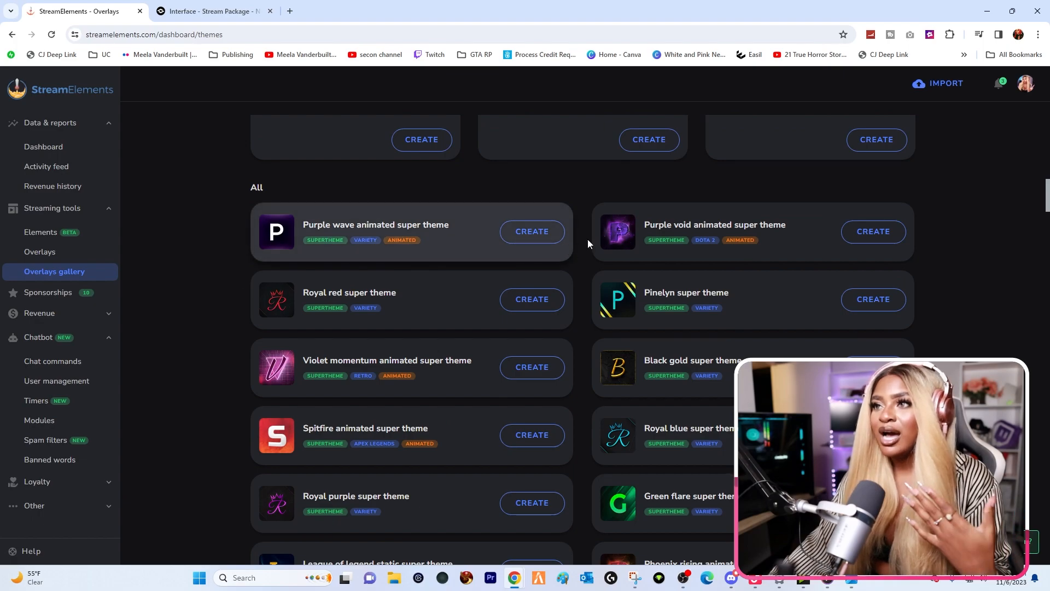
pyautogui.click(616, 234)
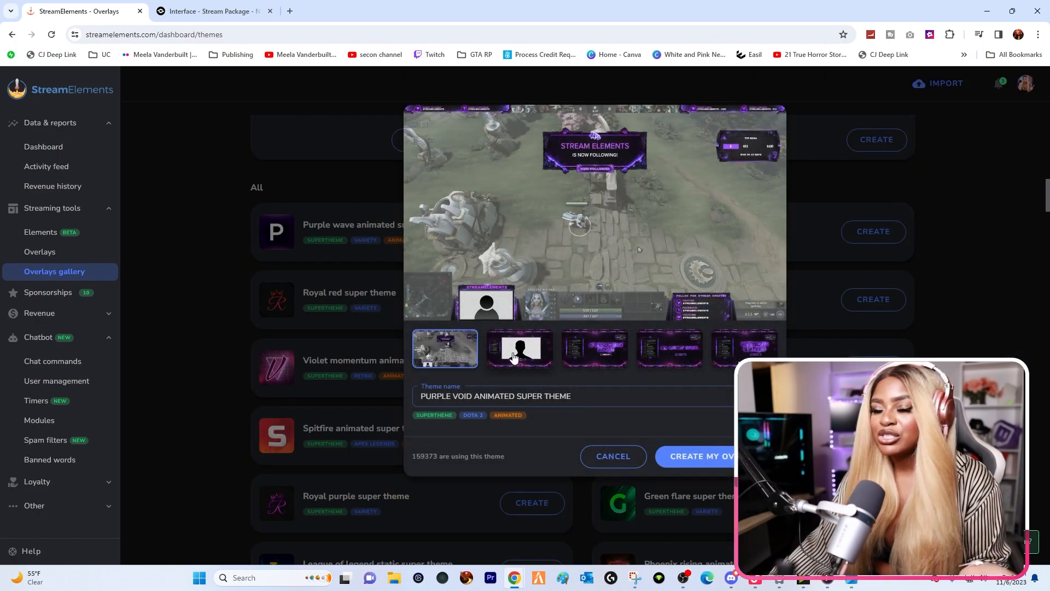
pyautogui.click(520, 356)
pyautogui.click(582, 359)
pyautogui.click(670, 353)
pyautogui.click(744, 353)
pyautogui.click(802, 197)
# Preview the Purple Flare theme's scenes and create my own overlays from it
pyautogui.scroll(-8, 452, 452)
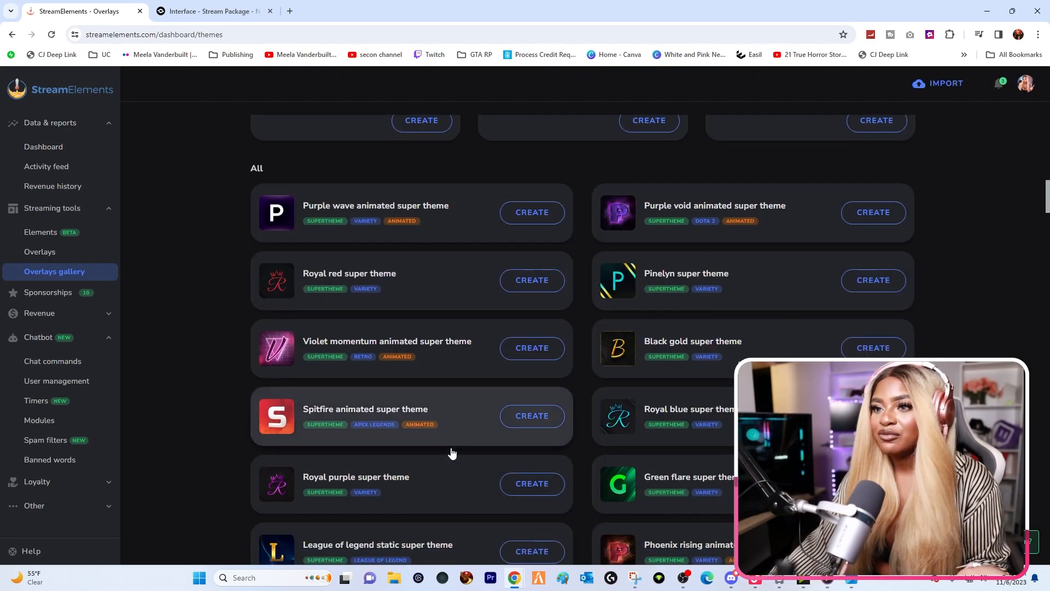
pyautogui.click(615, 470)
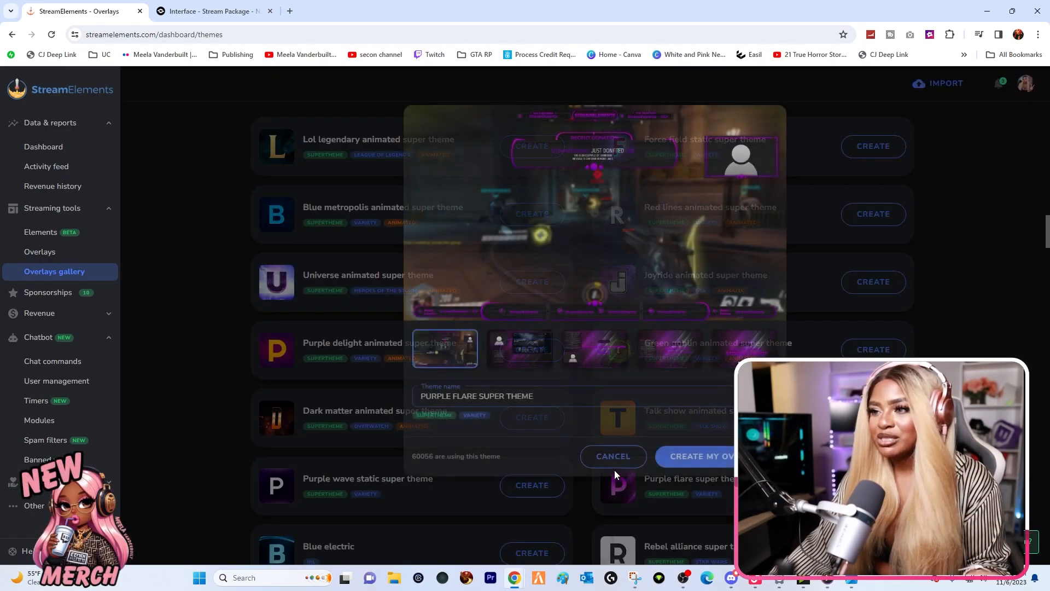
pyautogui.click(517, 357)
pyautogui.click(597, 359)
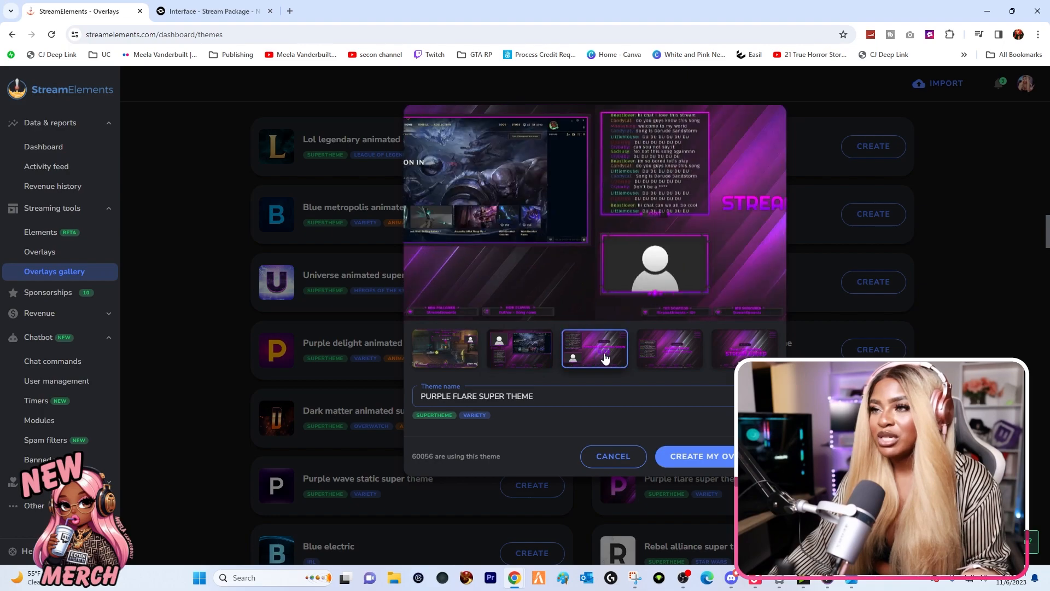
pyautogui.click(679, 358)
pyautogui.click(721, 357)
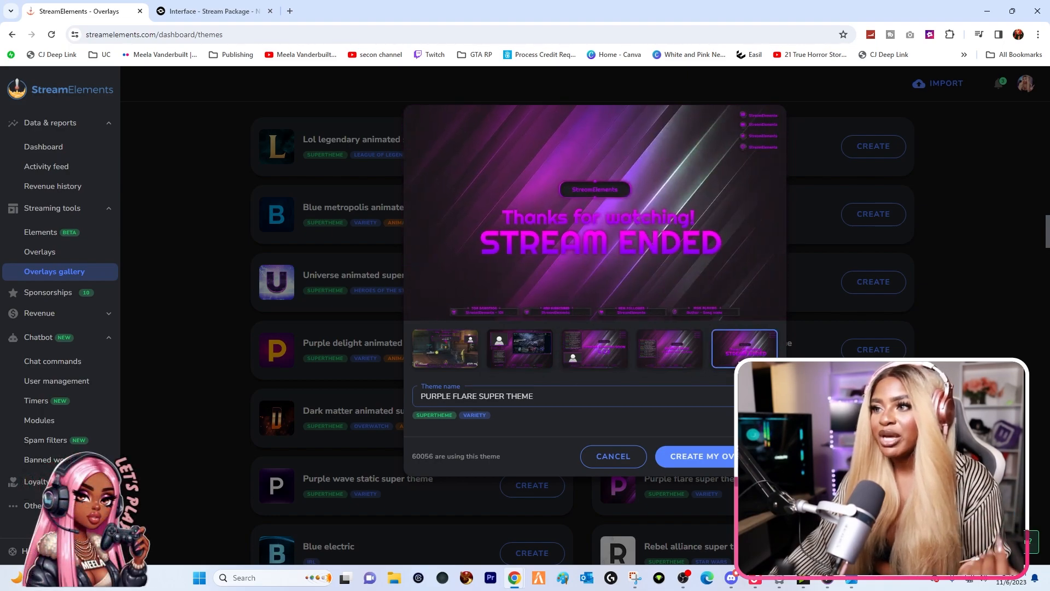
pyautogui.click(727, 460)
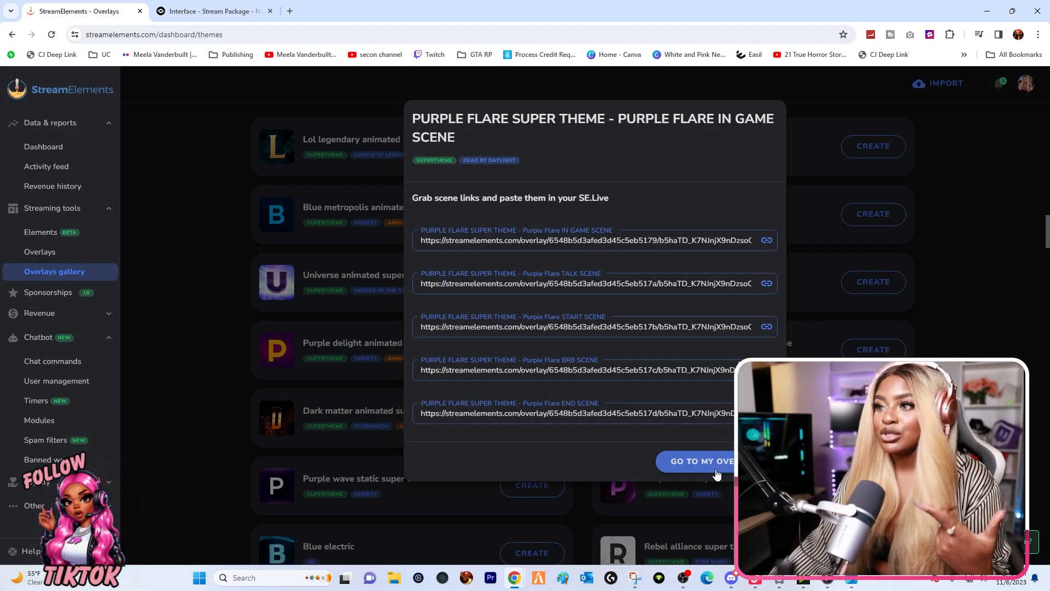
# Go to My Overlays and scroll the grid showing the five new Purple Flare Supertheme overlays
pyautogui.click(717, 473)
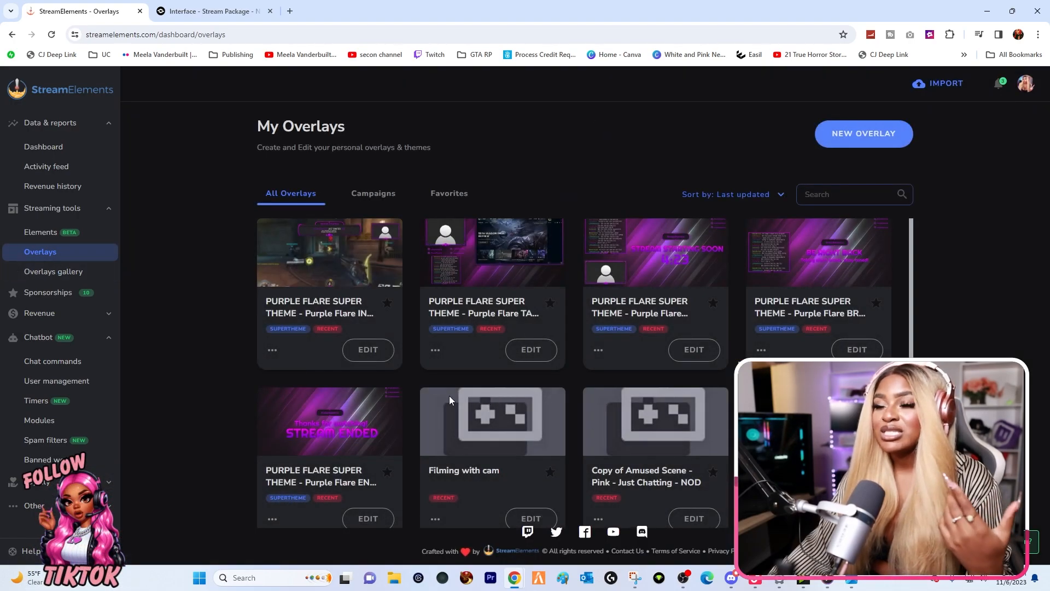
pyautogui.scroll(-1, 342, 361)
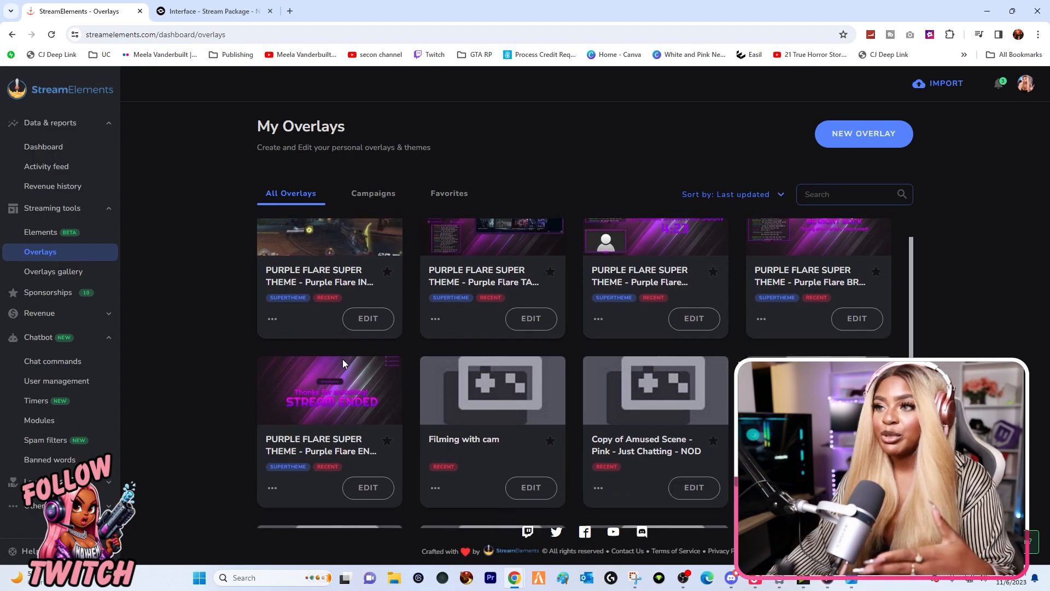
pyautogui.scroll(-8, 343, 359)
pyautogui.scroll(2, 617, 439)
pyautogui.scroll(3, 613, 438)
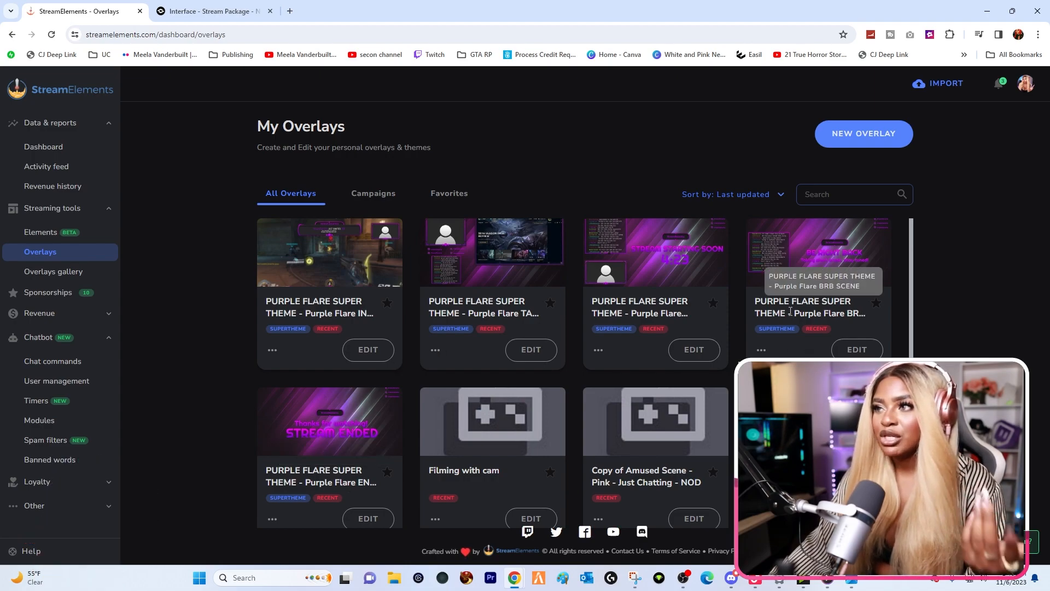
# Open the Purple Flare Starting Soon overlay in the editor
pyautogui.click(700, 350)
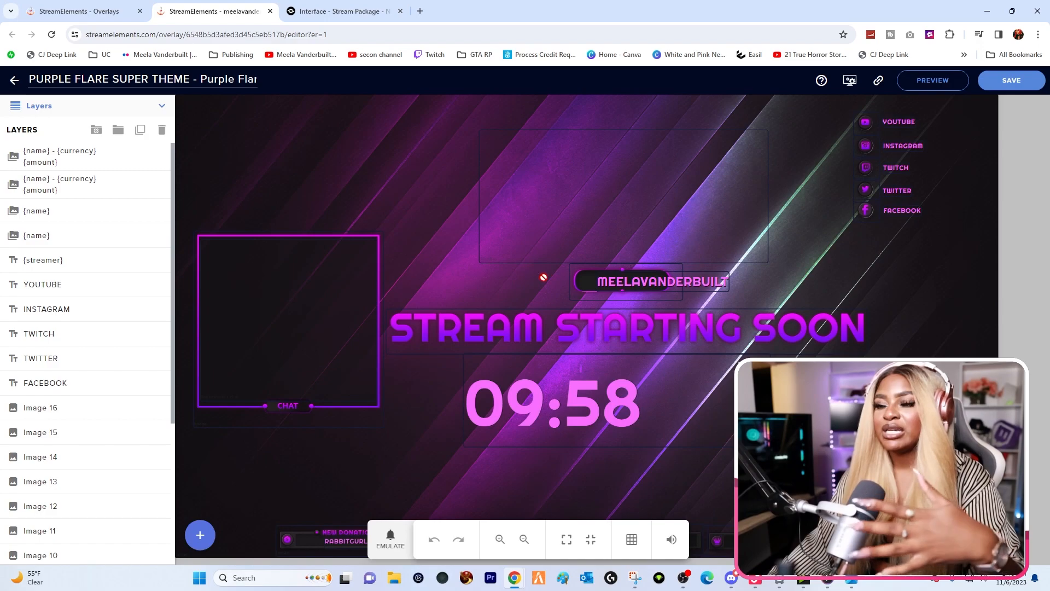
pyautogui.scroll(-4, 87, 313)
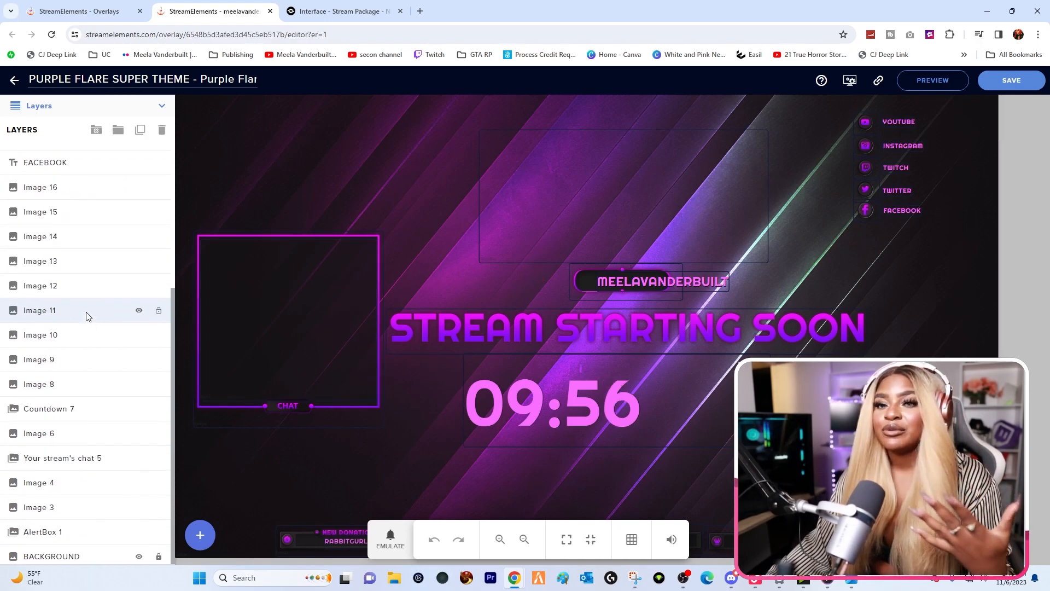
pyautogui.scroll(4, 86, 316)
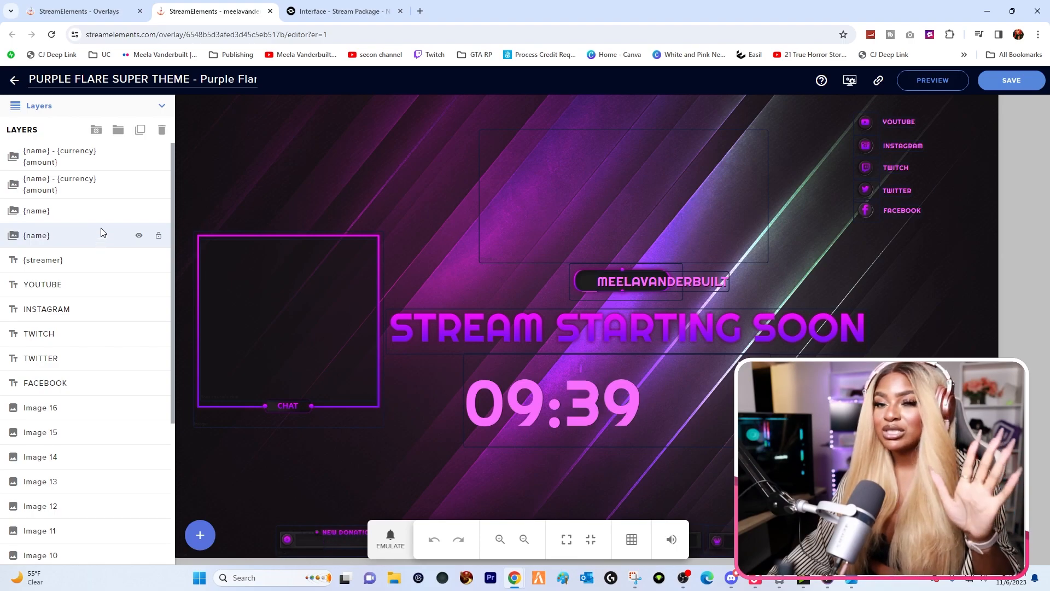
pyautogui.scroll(-1, 74, 310)
pyautogui.scroll(-3, 75, 311)
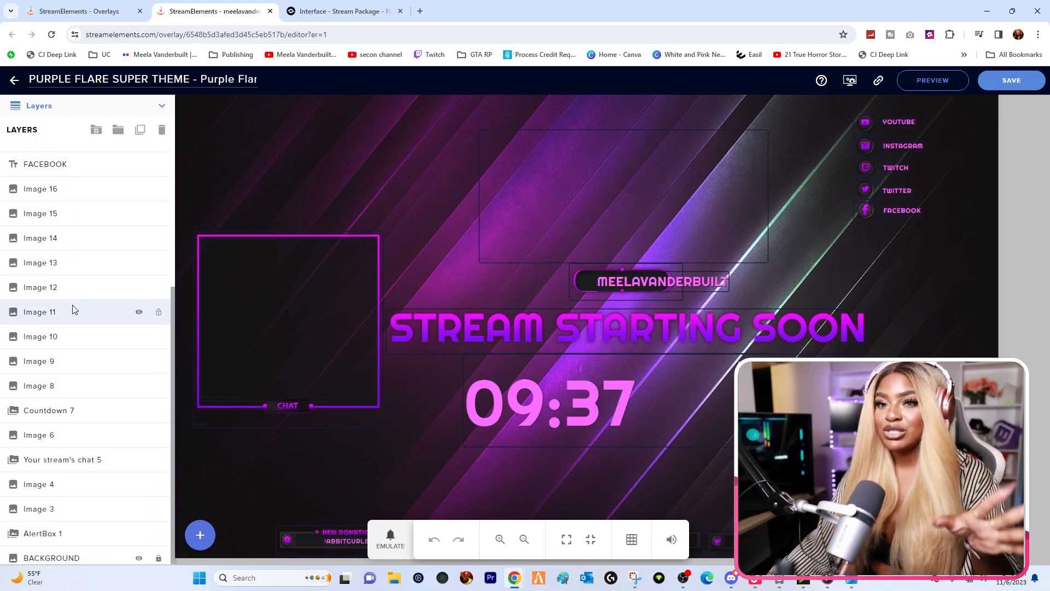
# Toggle the Image 10 layer's visibility and move the canvas to reveal the bottom widgets
pyautogui.click(84, 333)
pyautogui.click(138, 335)
pyautogui.click(135, 337)
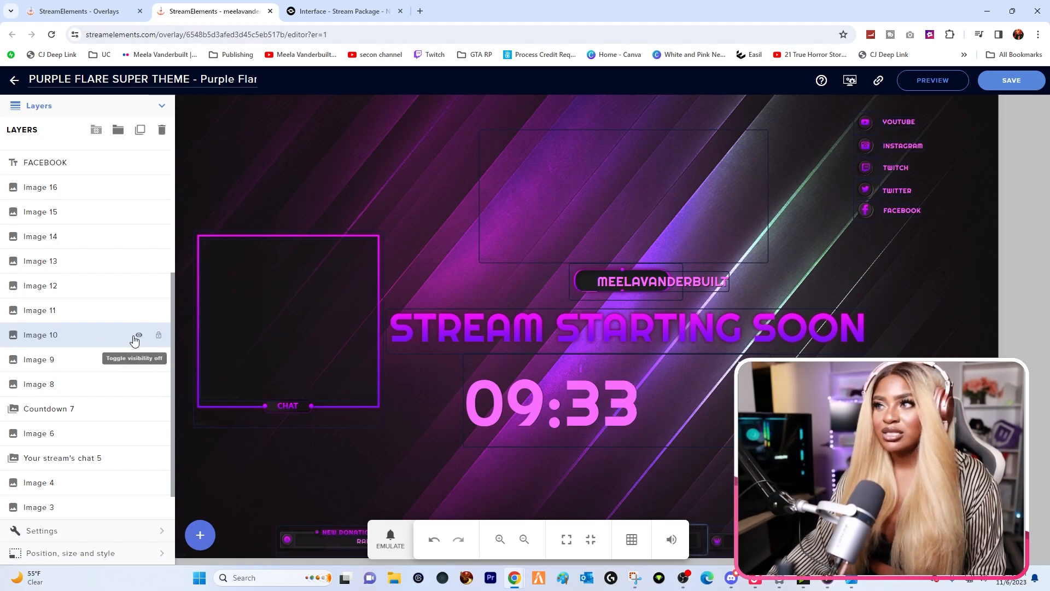
pyautogui.click(139, 336)
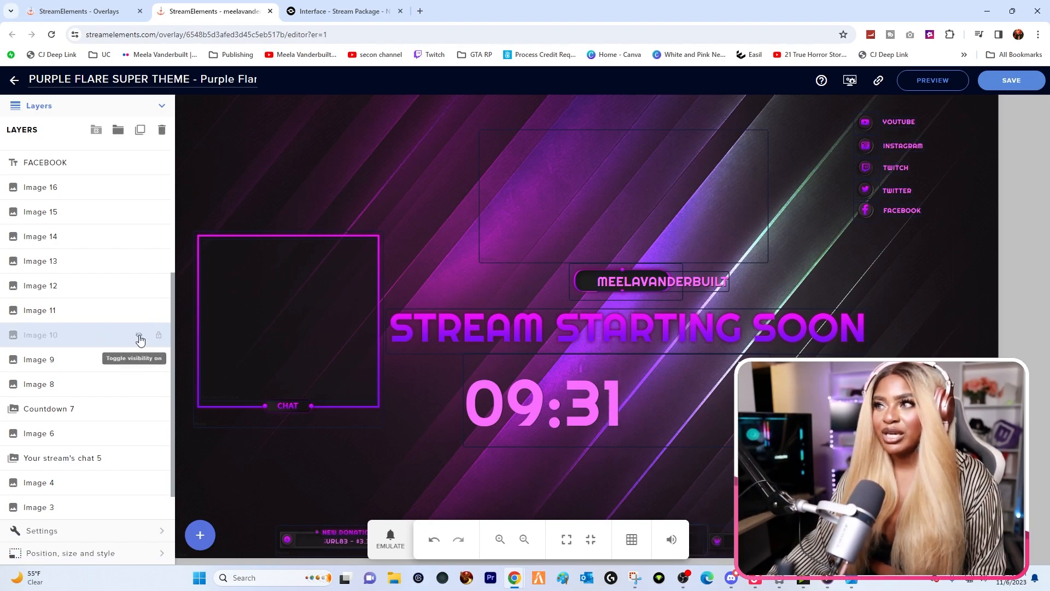
pyautogui.click(139, 336)
pyautogui.click(139, 336)
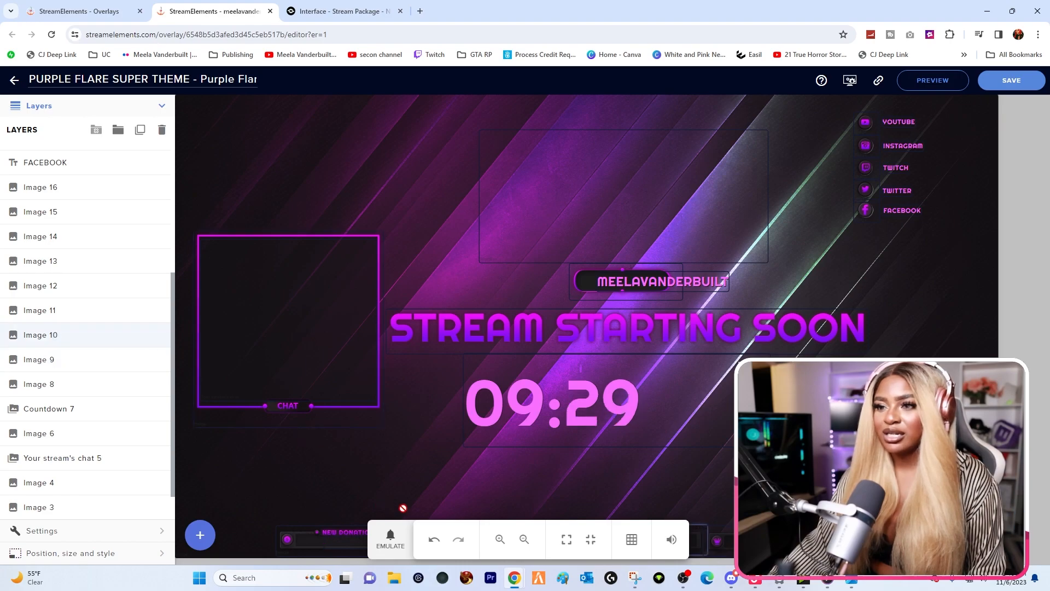
pyautogui.moveTo(447, 530); pyautogui.dragTo(353, 107)
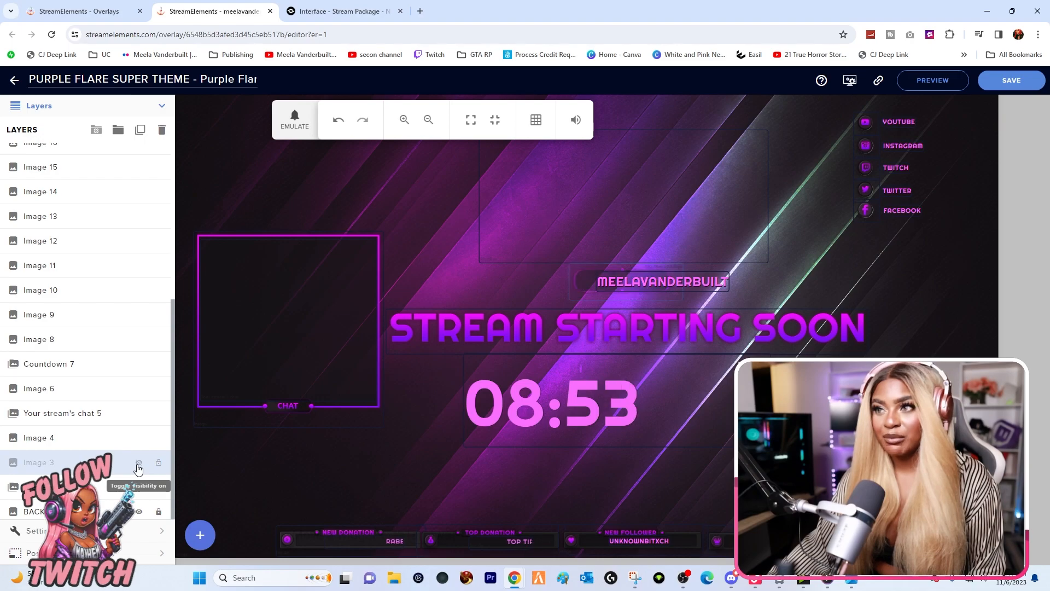
# Check the channel-name image's position and size, then select the YouTube label in the Layers list
pyautogui.click(50, 462)
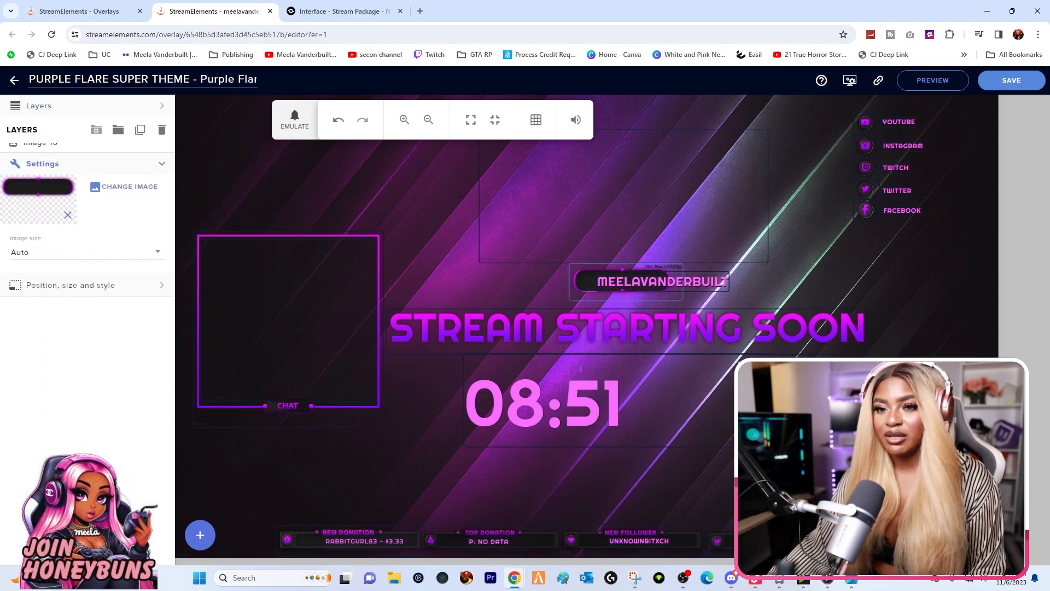
pyautogui.click(44, 256)
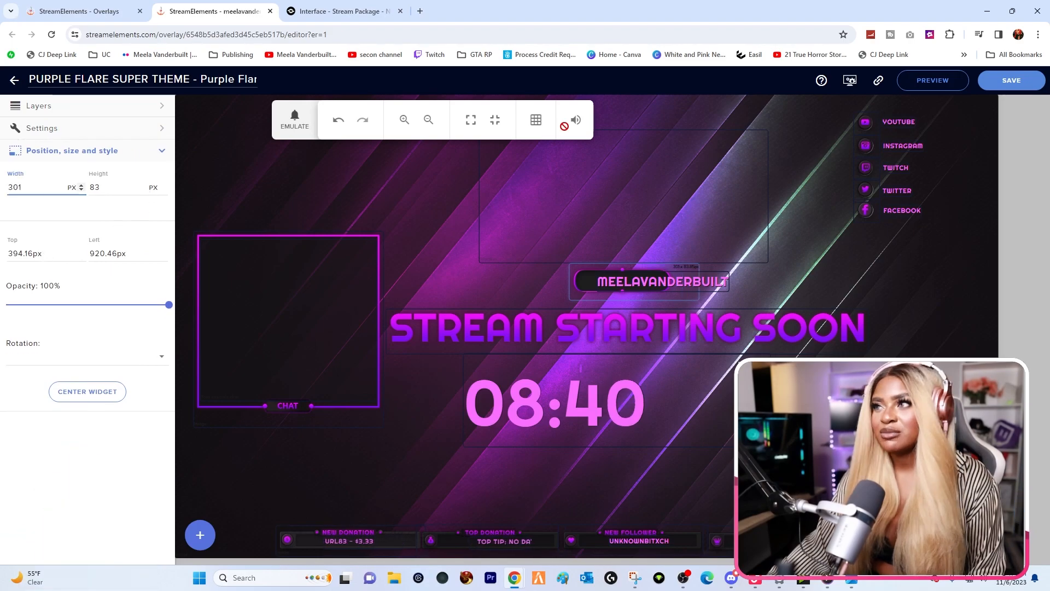
pyautogui.click(94, 112)
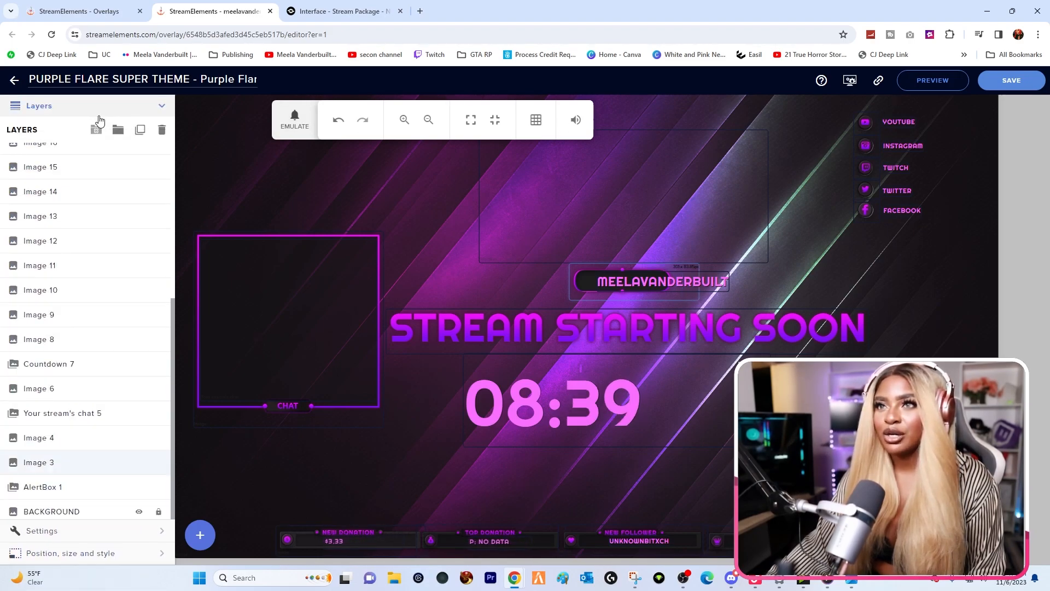
pyautogui.click(891, 125)
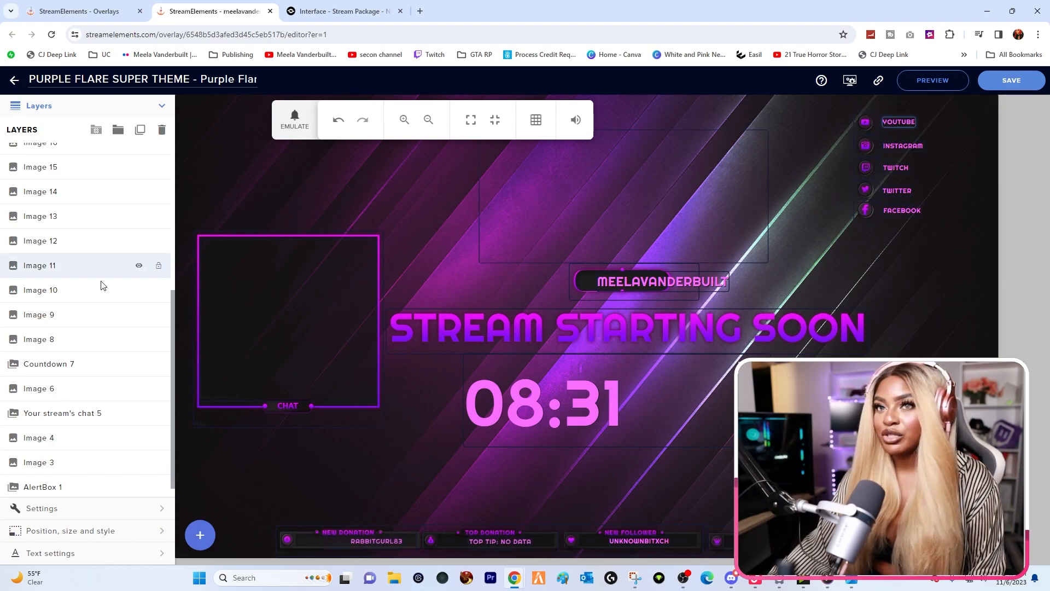
pyautogui.scroll(5, 87, 287)
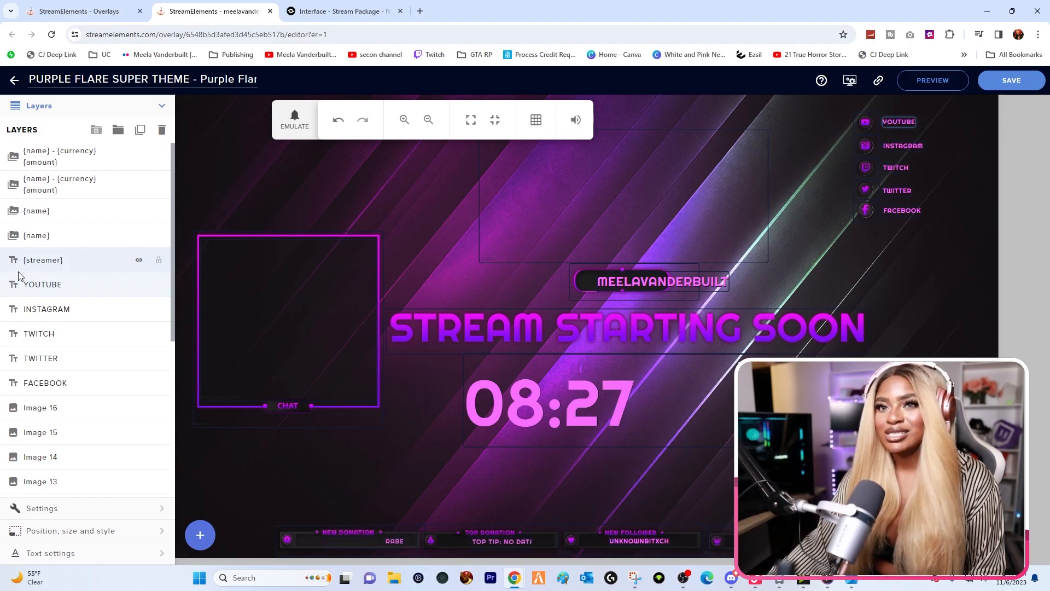
# Rename the YOUTUBE layer to youtube and replace its message with the channel username
pyautogui.click(28, 285)
pyautogui.doubleClick(50, 285)
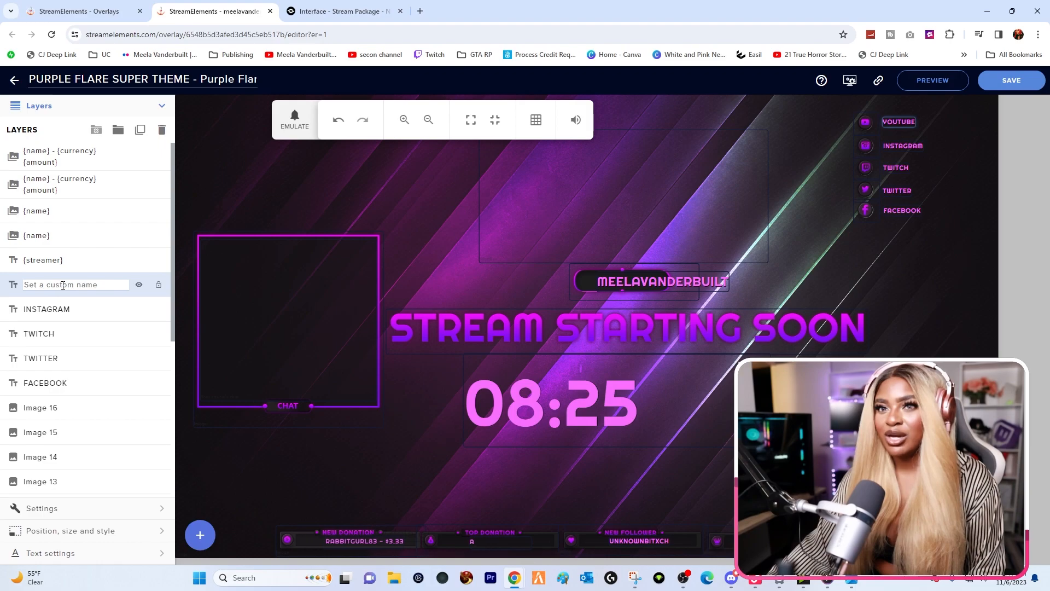
pyautogui.write('You')
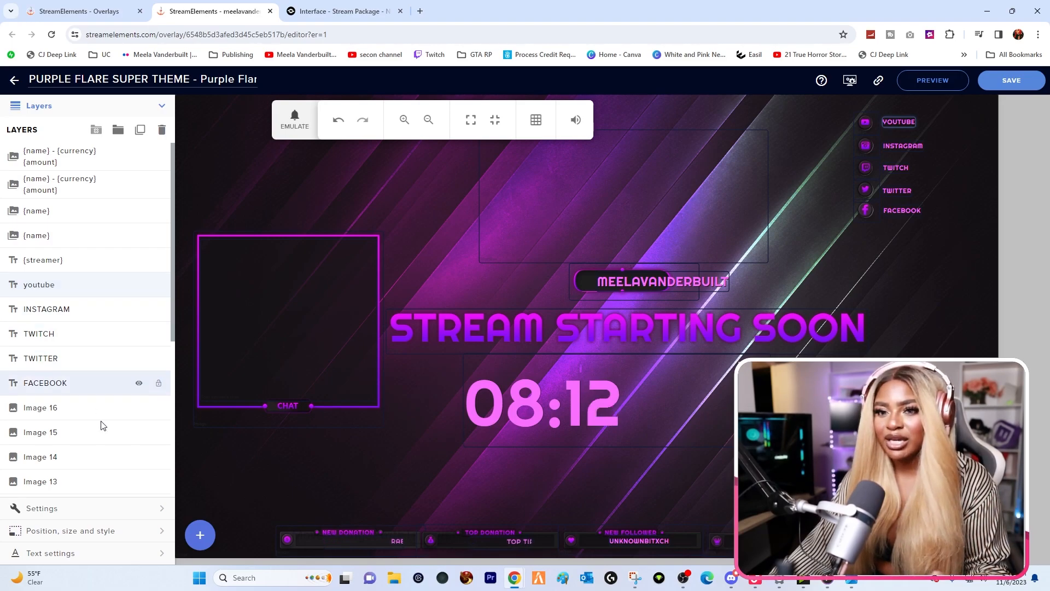
pyautogui.click(87, 513)
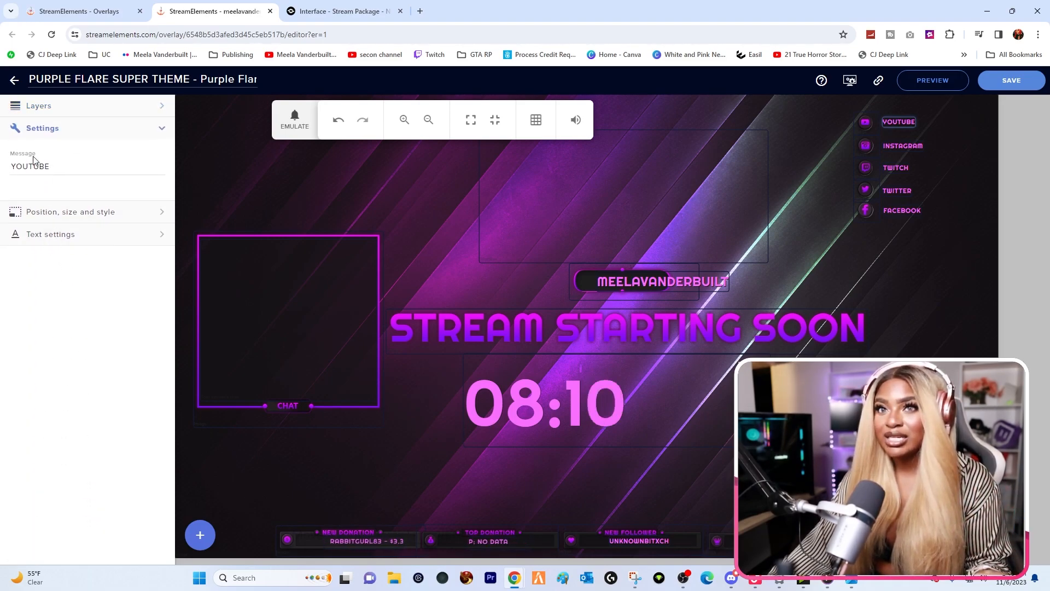
pyautogui.click(34, 160)
pyautogui.doubleClick(34, 160)
pyautogui.write('M')
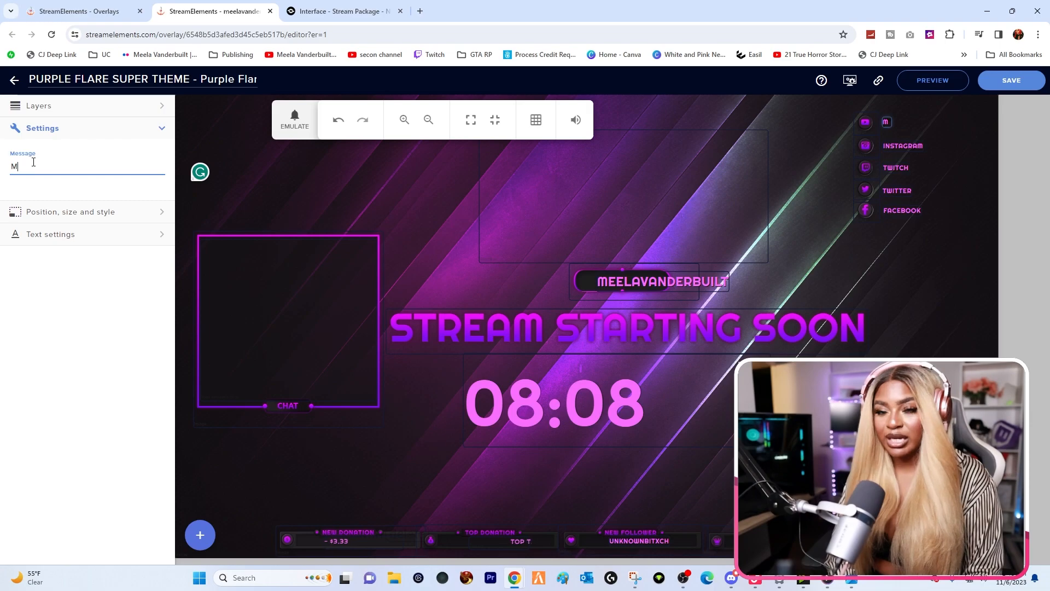
pyautogui.write('eelaVans')
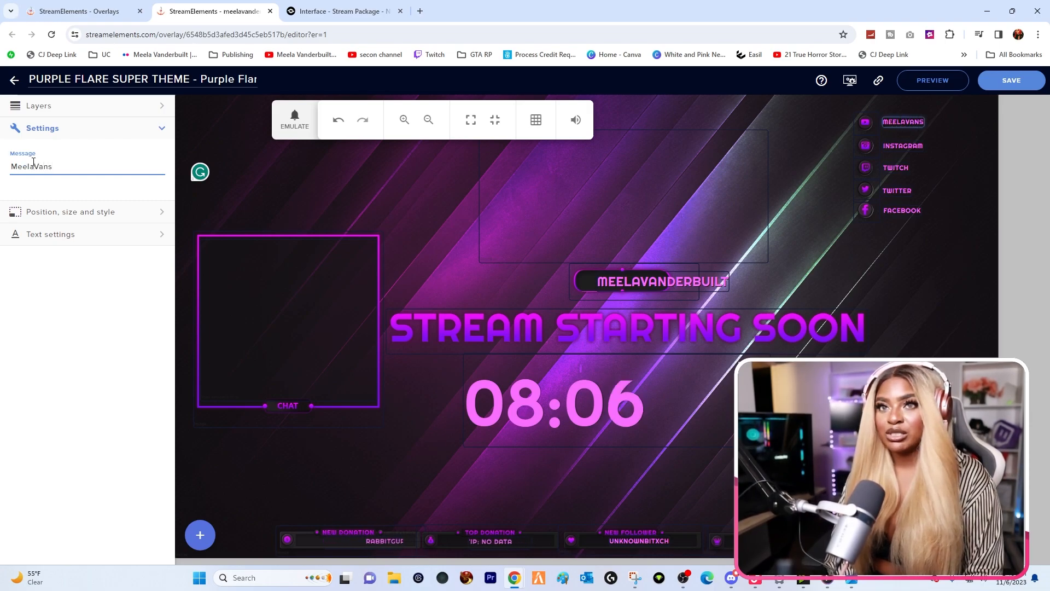
pyautogui.press('BackSpace')
pyautogui.write('derbui')
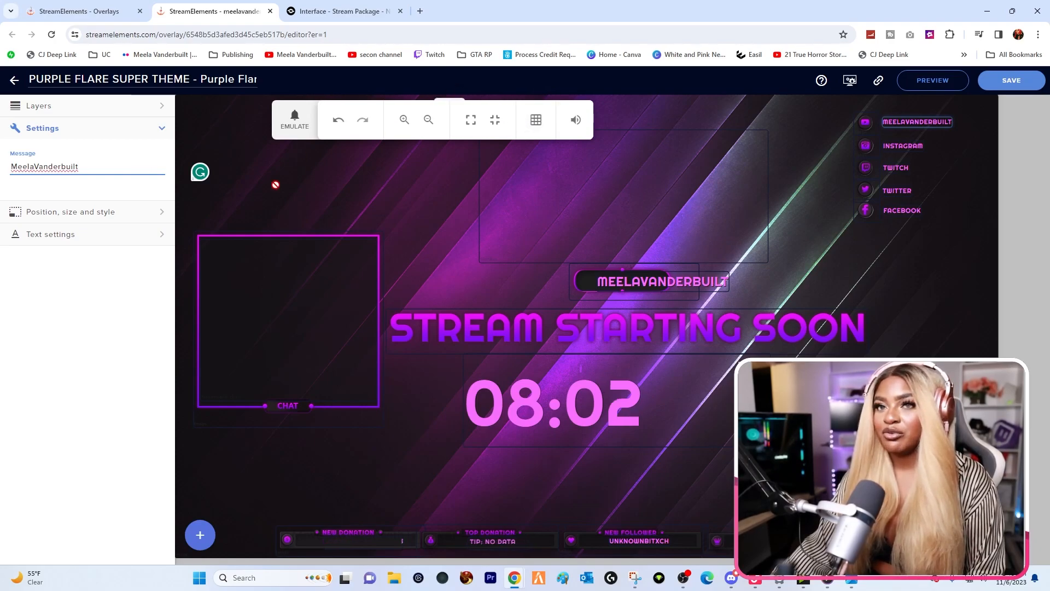
pyautogui.click(59, 113)
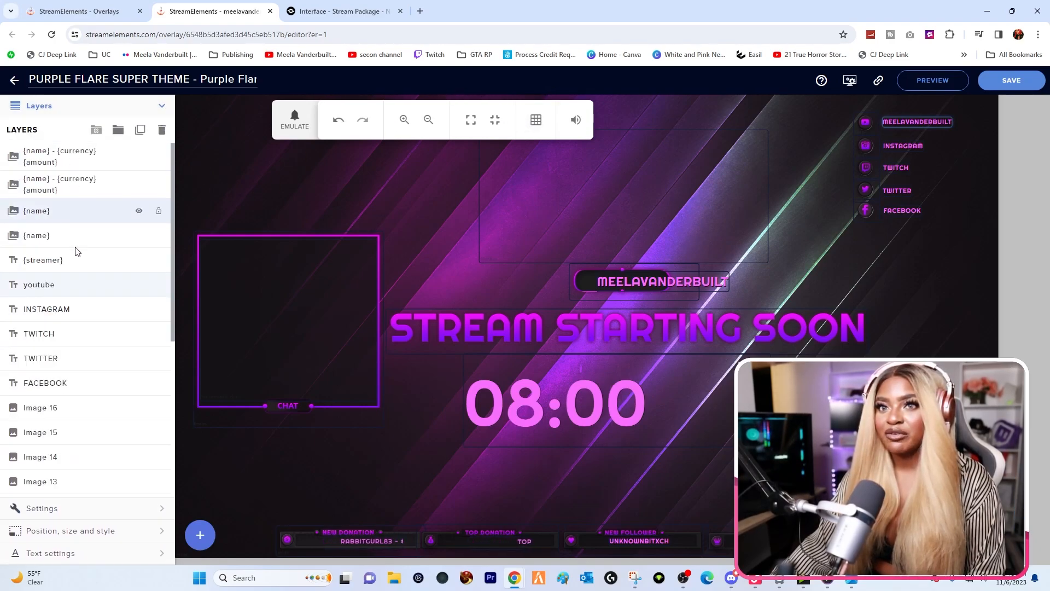
# Replace the INSTAGRAM and TWITCH label messages with the channel username
pyautogui.click(70, 309)
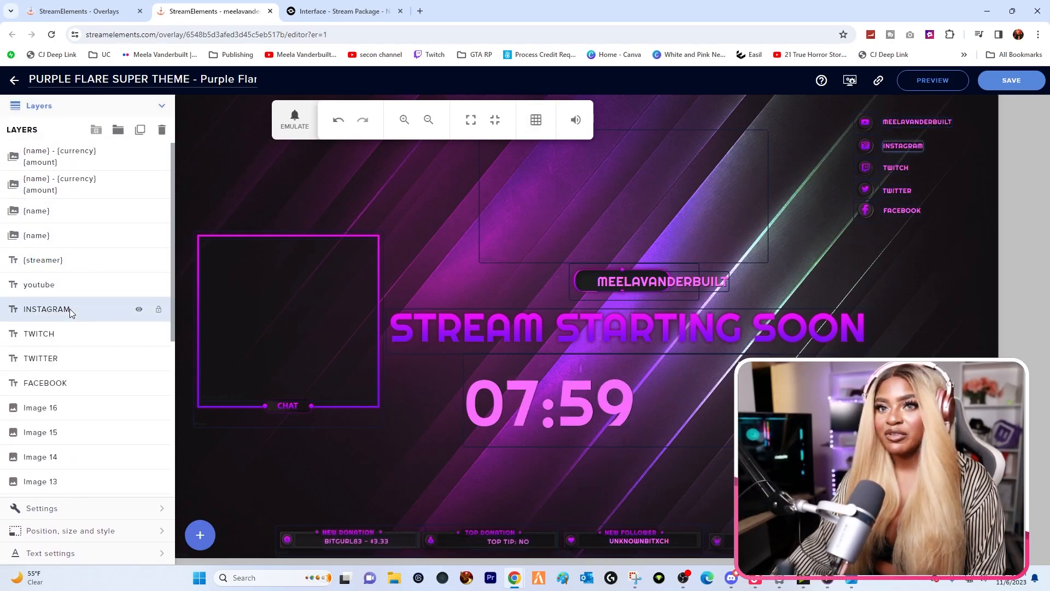
pyautogui.click(83, 508)
pyautogui.click(52, 167)
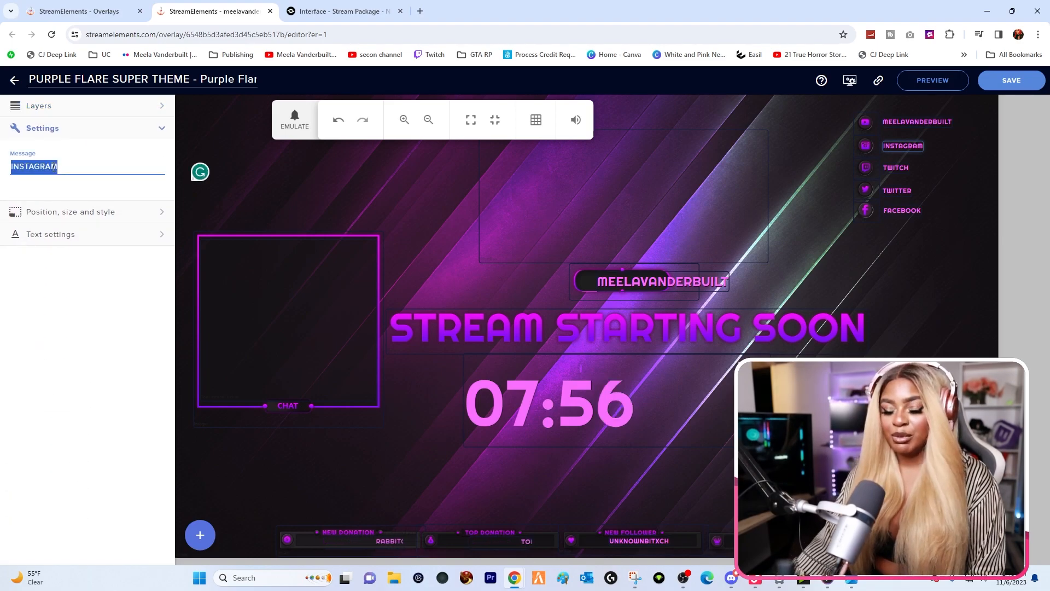
pyautogui.write('meela')
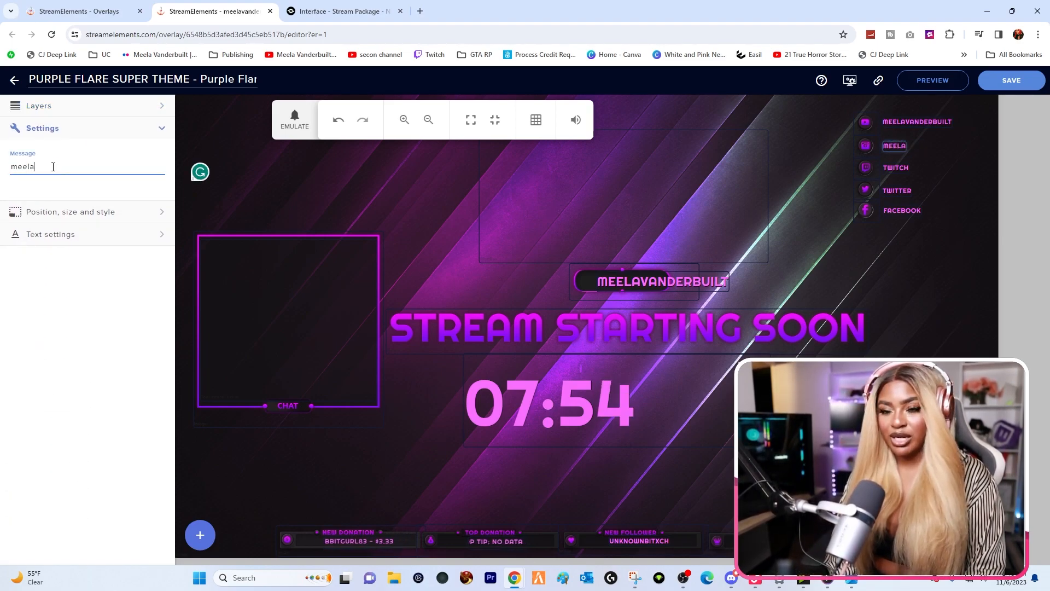
pyautogui.write('vanderbuilt')
pyautogui.click(104, 105)
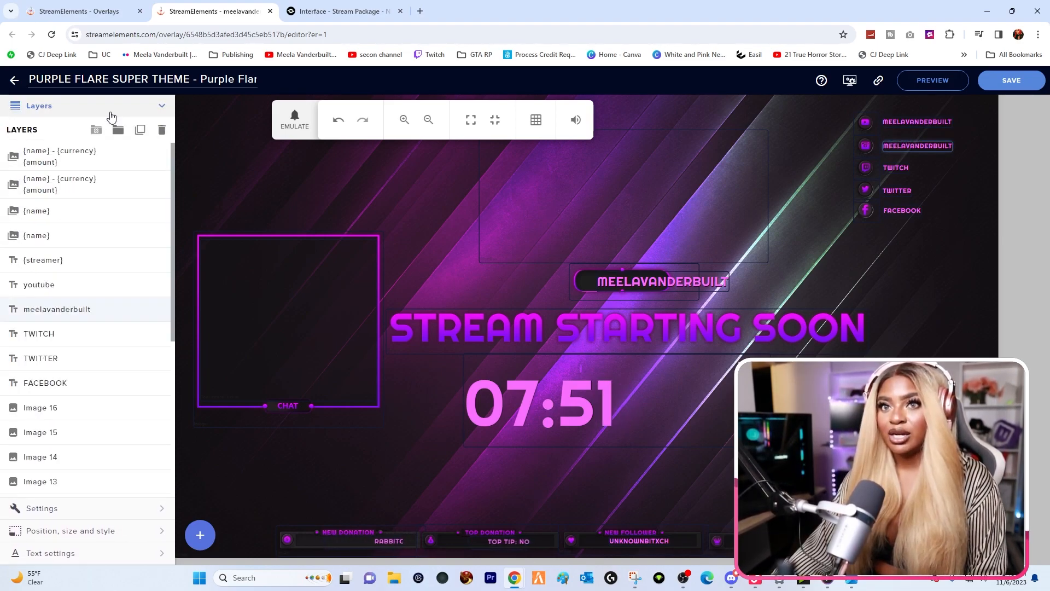
pyautogui.click(81, 336)
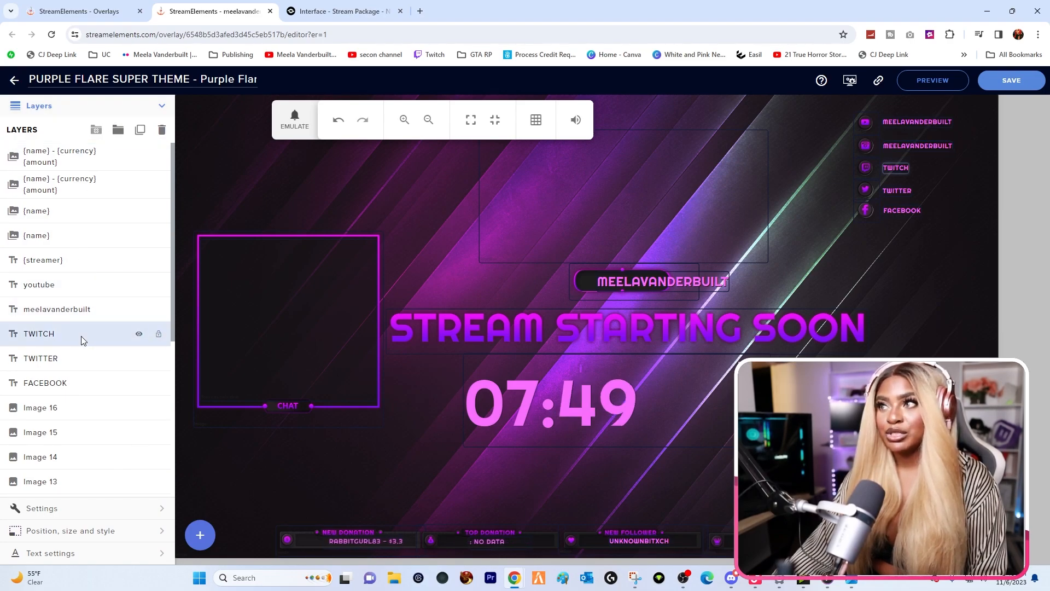
pyautogui.click(68, 509)
pyautogui.doubleClick(87, 164)
pyautogui.write('meela')
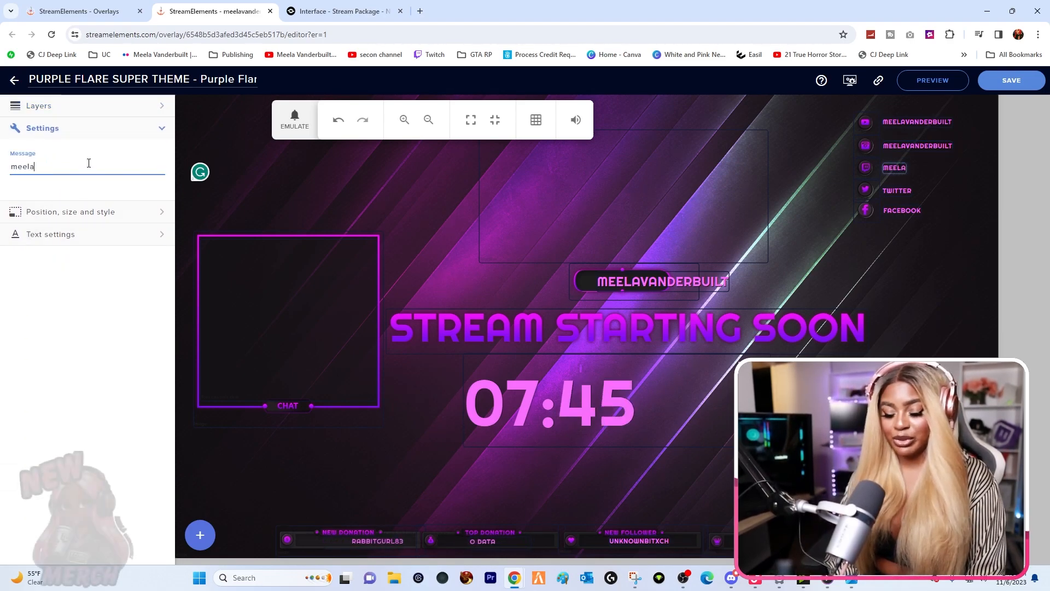
pyautogui.write('vanderbuilt')
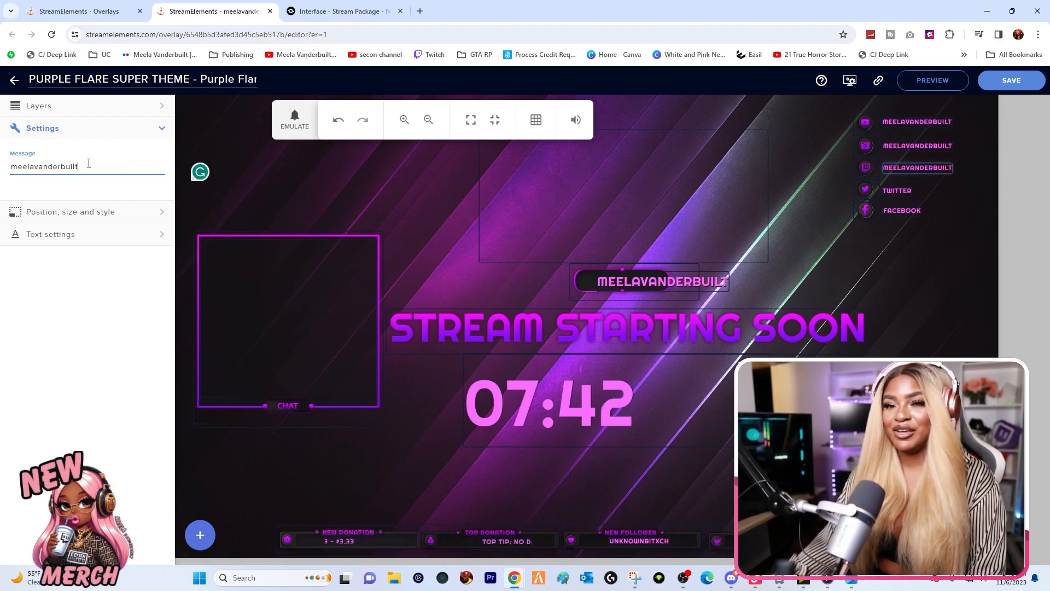
pyautogui.click(92, 107)
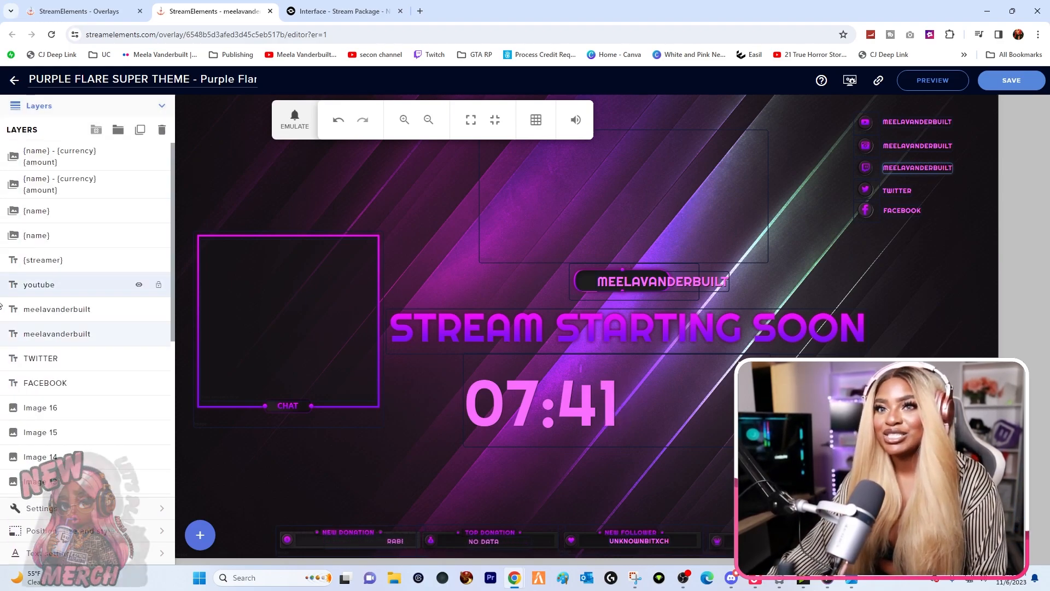
# Replace the TWITTER and FACEBOOK label messages with the channel username
pyautogui.click(49, 366)
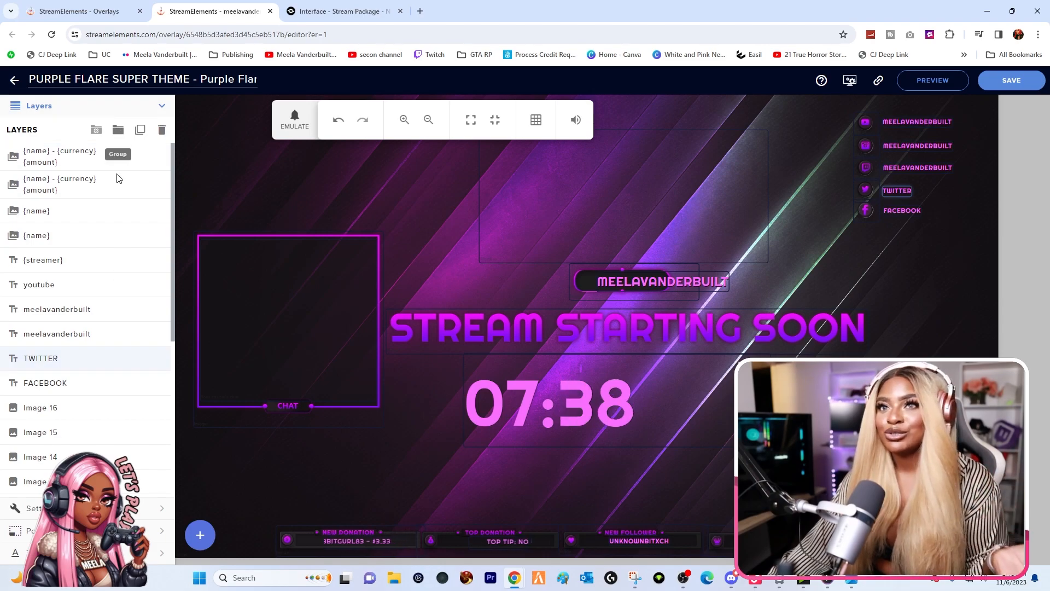
pyautogui.click(82, 509)
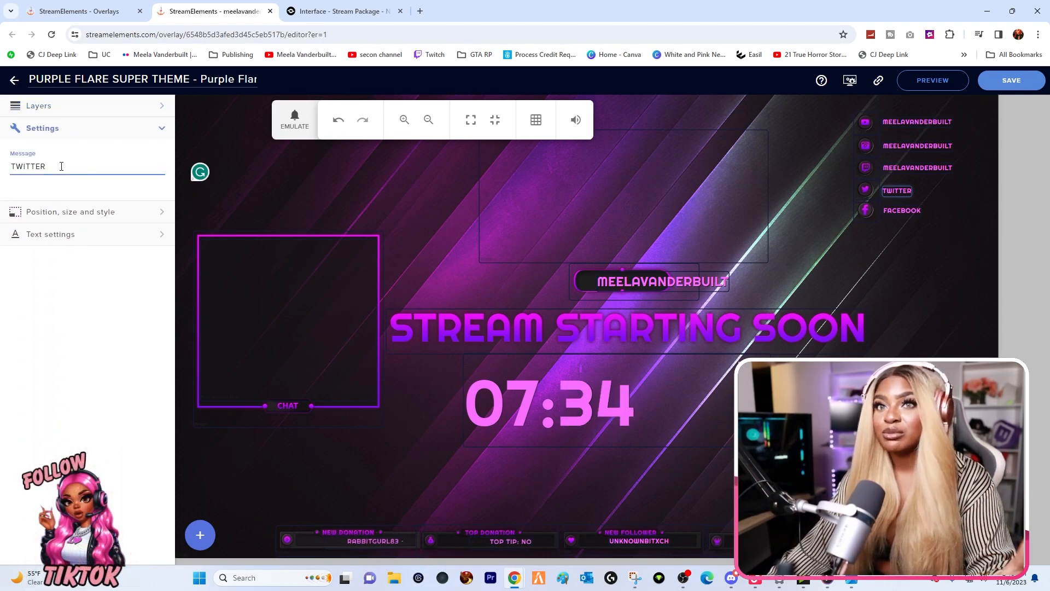
pyautogui.write('meela')
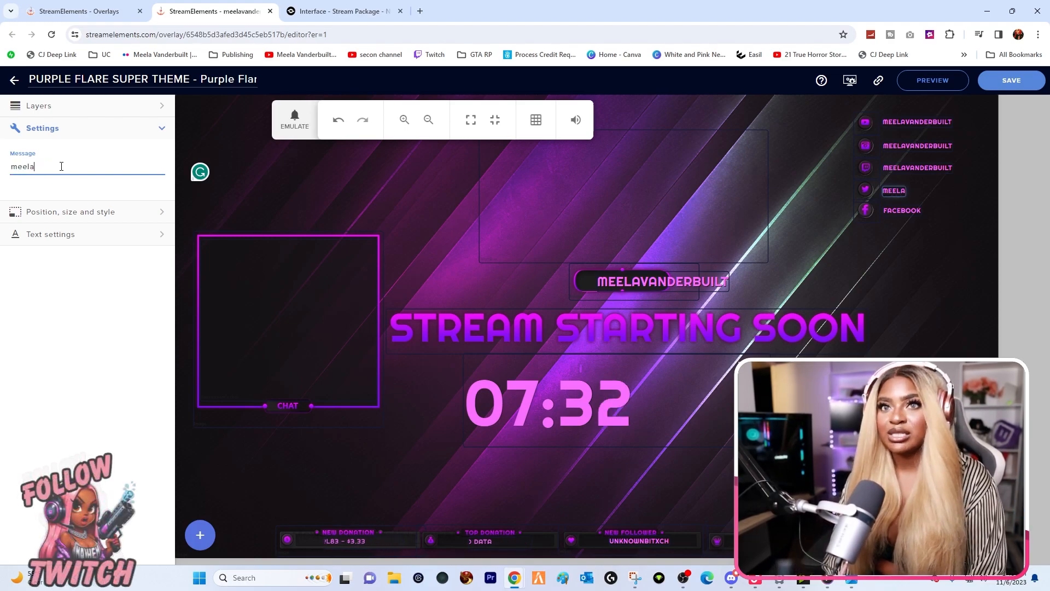
pyautogui.write('vandb')
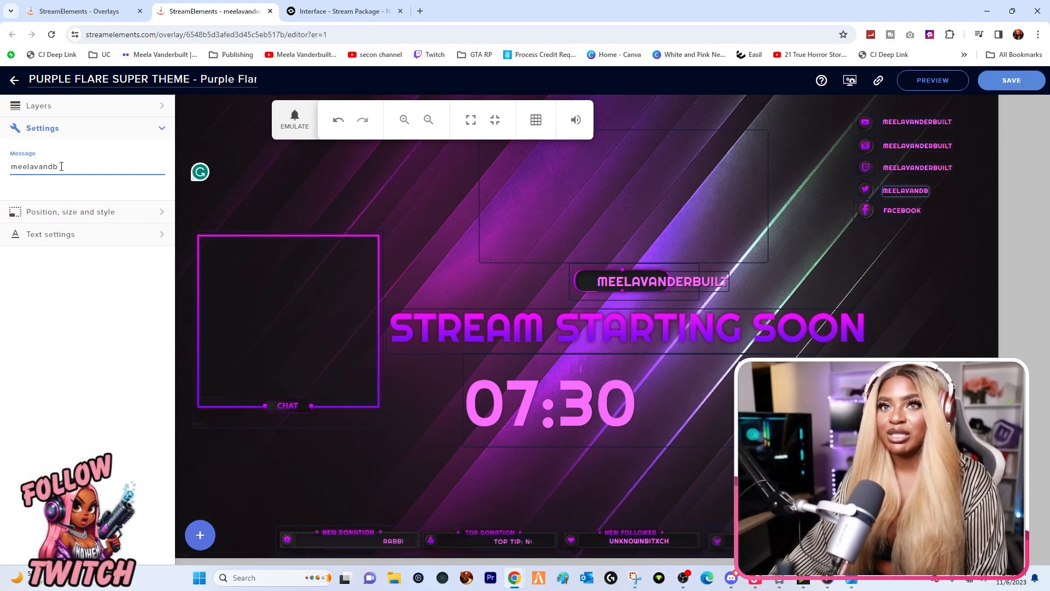
pyautogui.press('BackSpace')
pyautogui.write('erb')
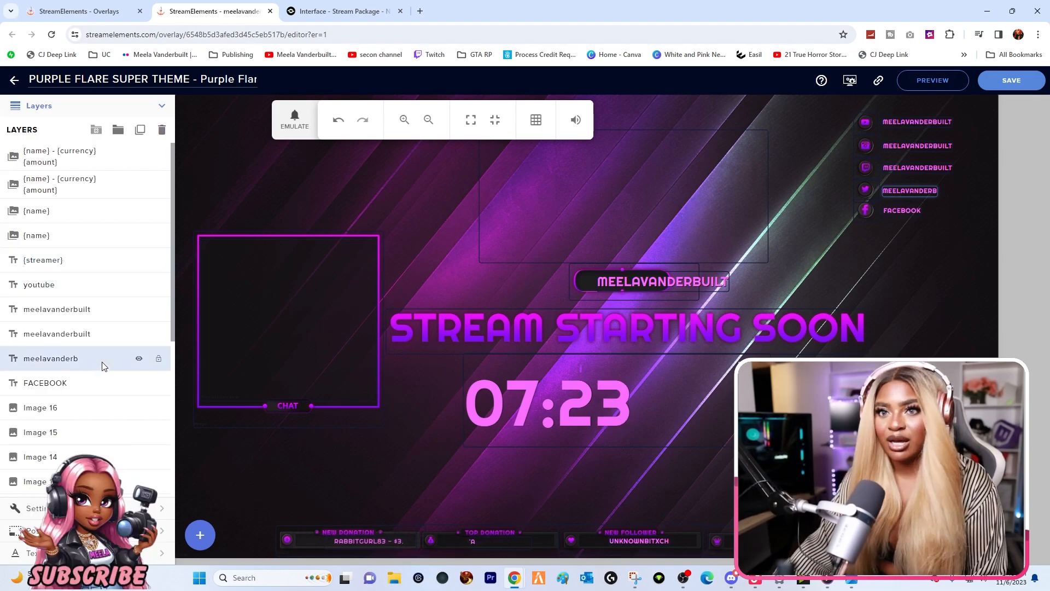
pyautogui.click(88, 383)
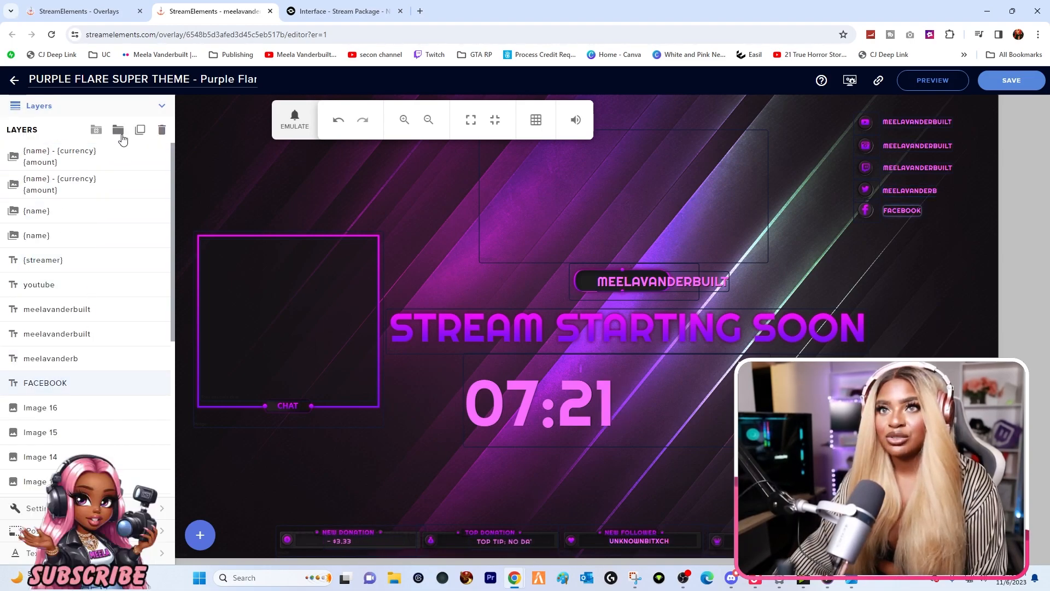
pyautogui.click(66, 506)
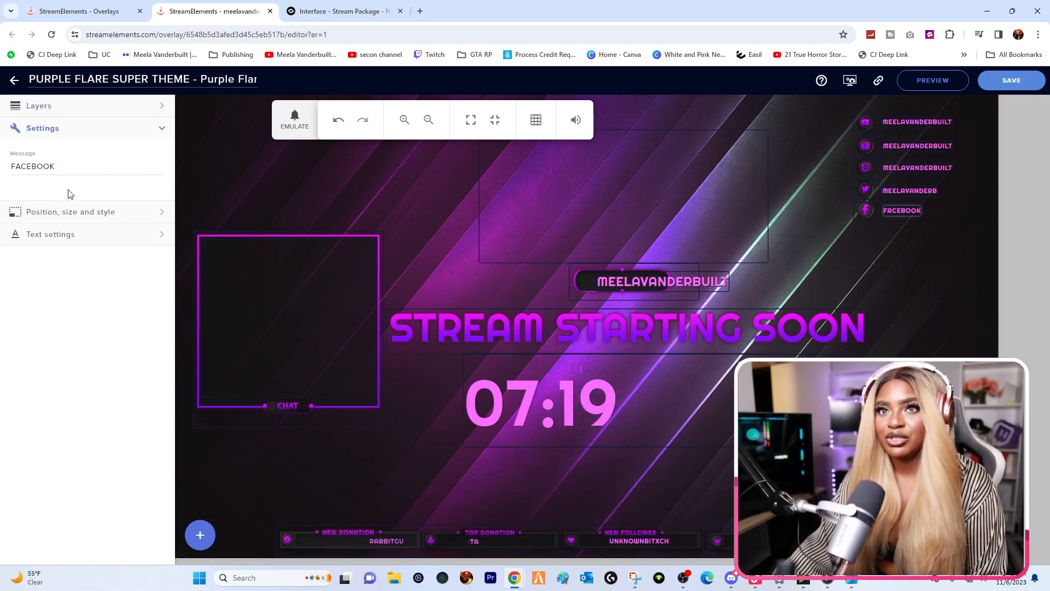
pyautogui.doubleClick(57, 171)
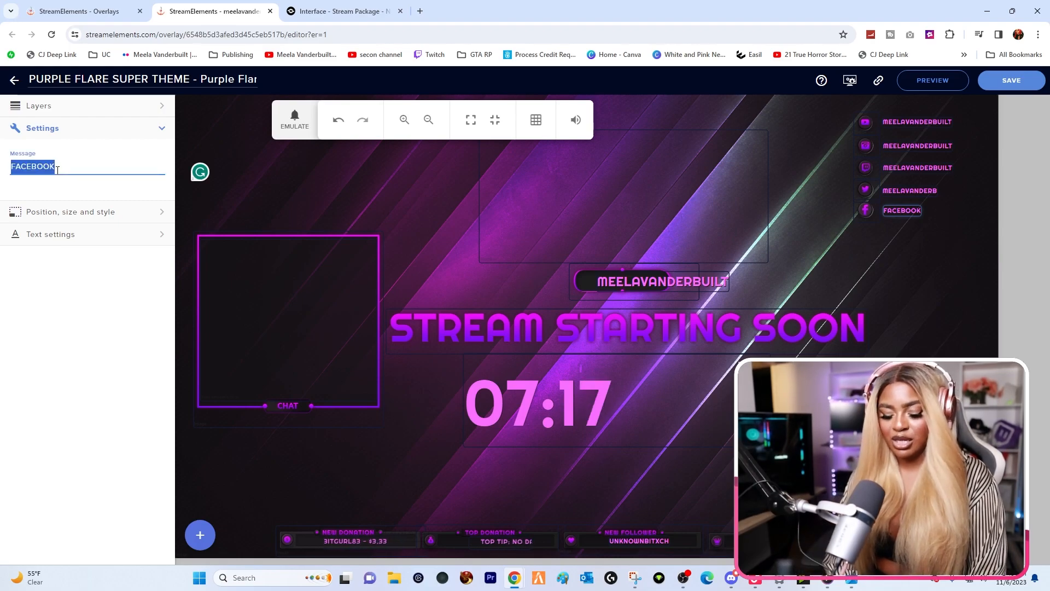
pyautogui.write('meelavanderbuilt')
pyautogui.click(50, 106)
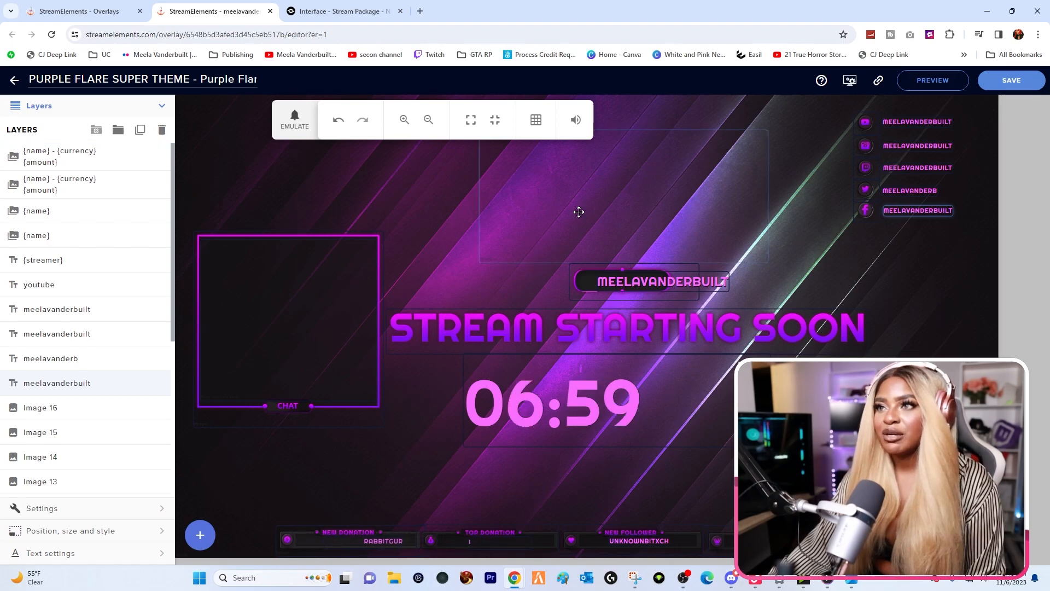
# Emulate a test follower alert on the overlay
pyautogui.click(681, 178)
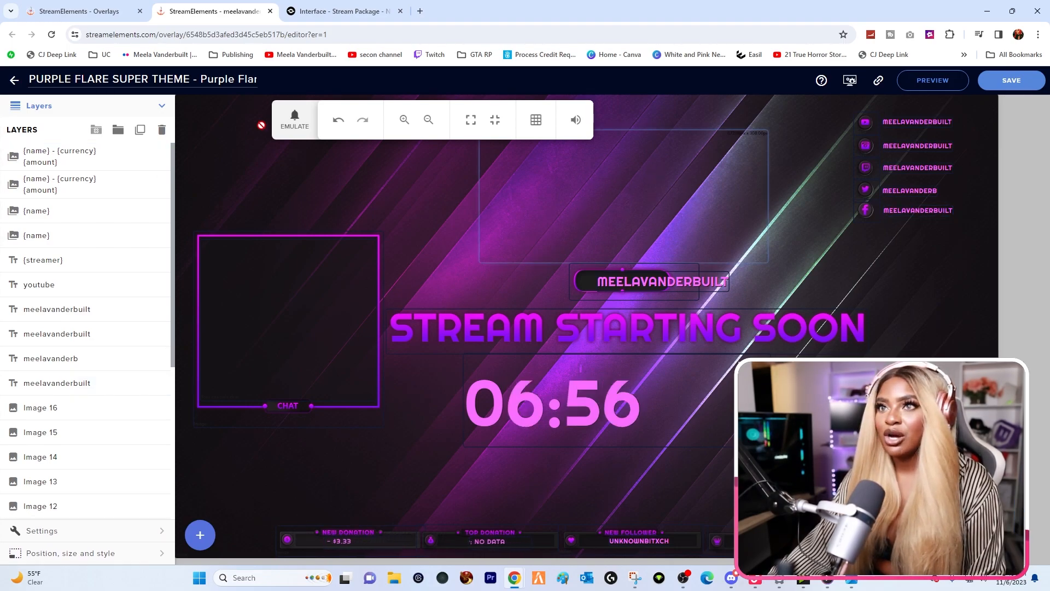
pyautogui.click(295, 119)
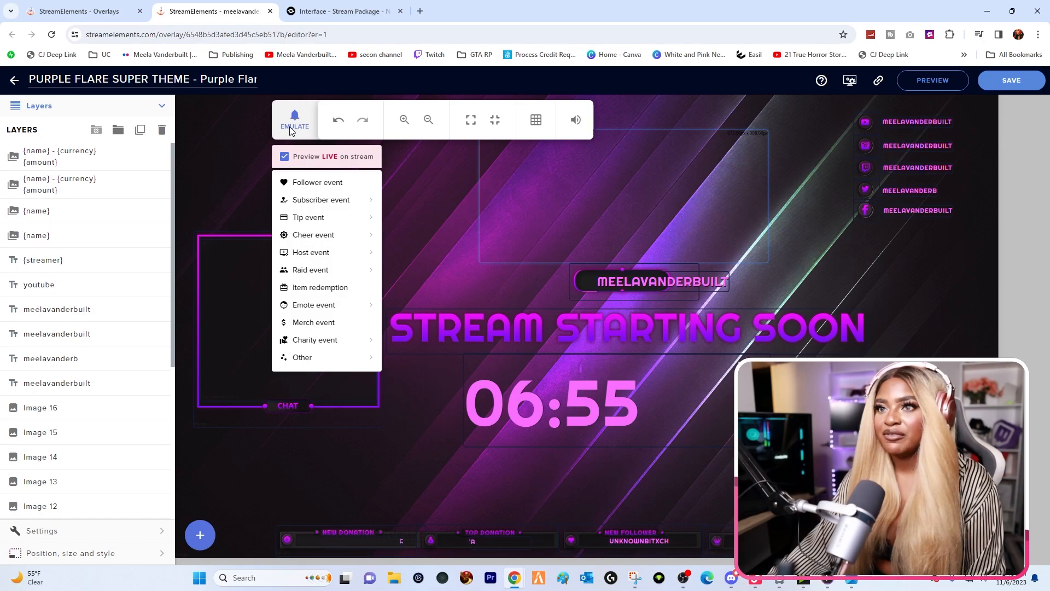
pyautogui.click(311, 189)
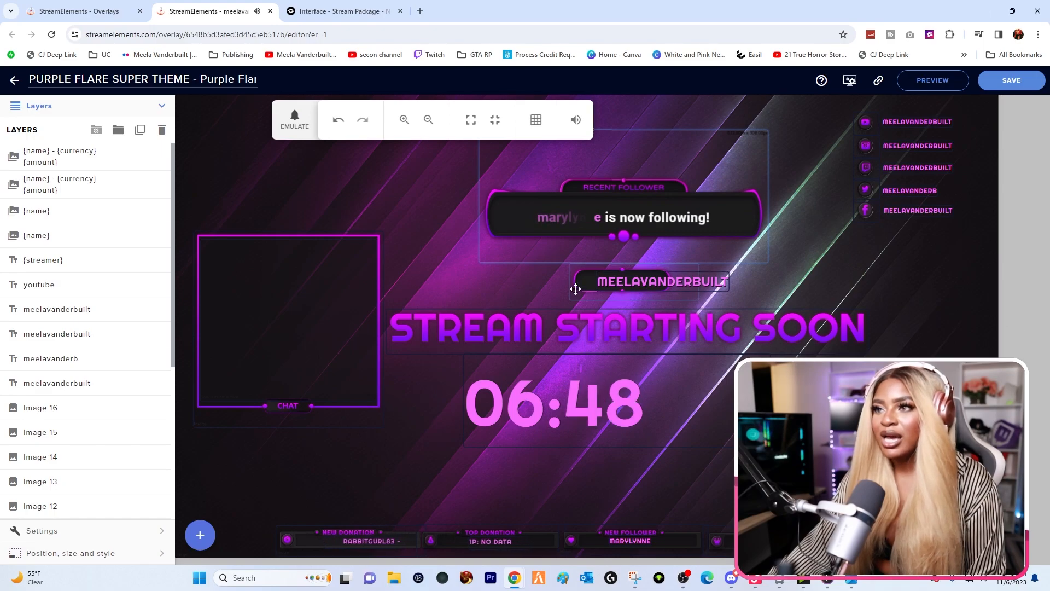
# Hide the Image 3 pill behind the channel name and move the name text above the headline
pyautogui.scroll(-5, 115, 492)
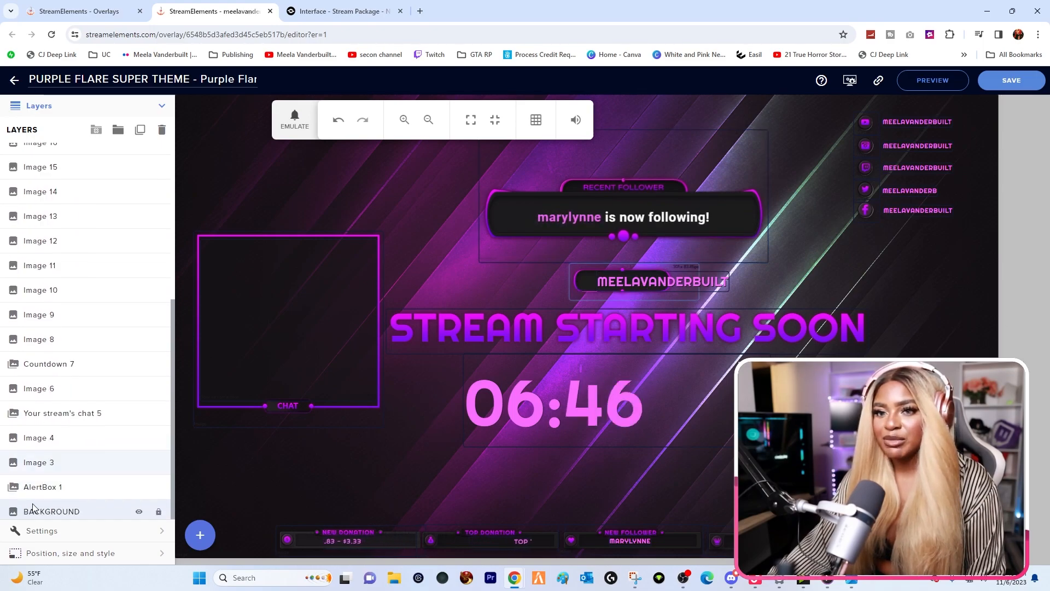
pyautogui.click(139, 462)
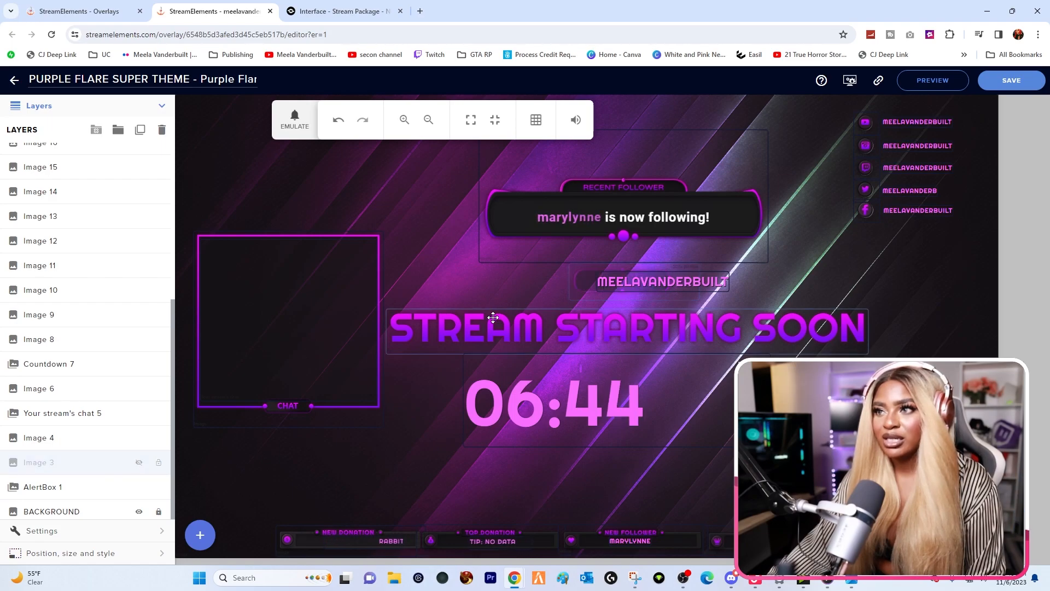
pyautogui.moveTo(659, 280)
pyautogui.mouseDown()
pyautogui.moveTo(632, 277)
pyautogui.moveTo(658, 278)
pyautogui.mouseUp()
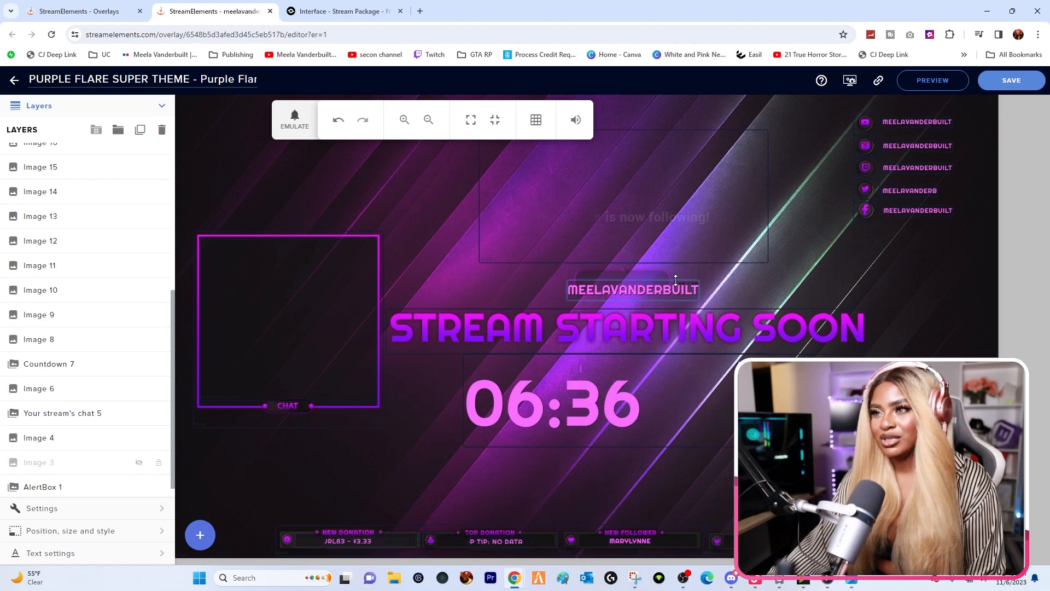
pyautogui.click(257, 316)
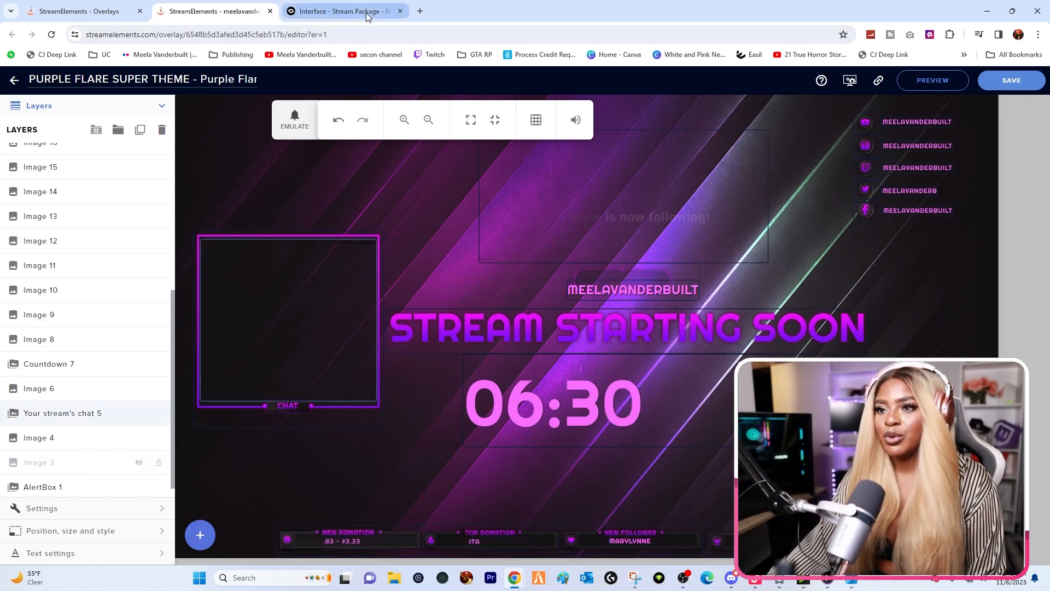
pyautogui.click(294, 118)
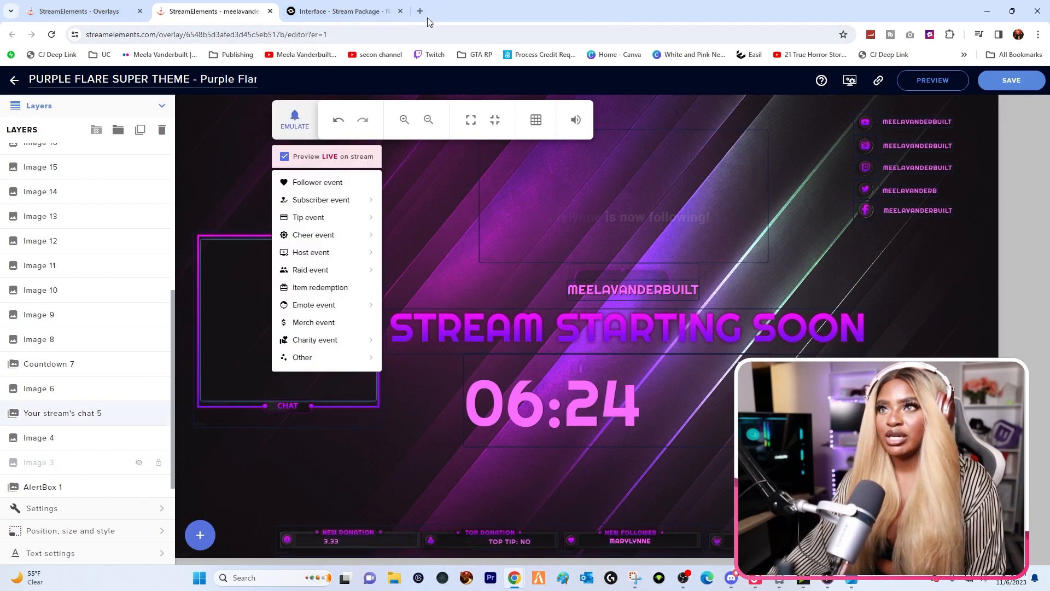
# Open the creator's Twitch channel with its stream chat in a new tab, then return to Overlays
pyautogui.click(421, 11)
pyautogui.click(442, 54)
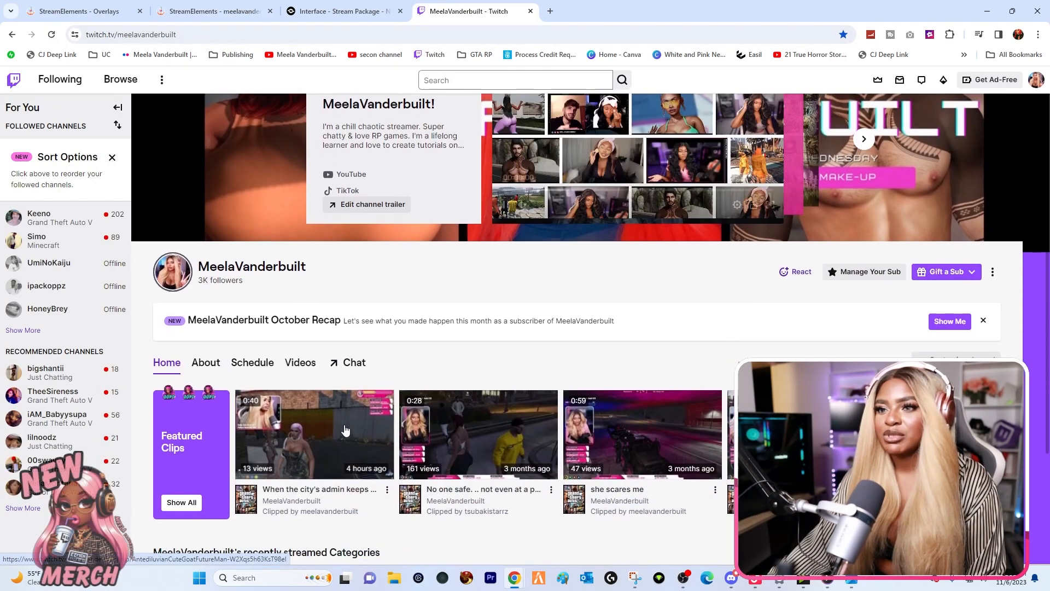
pyautogui.click(355, 361)
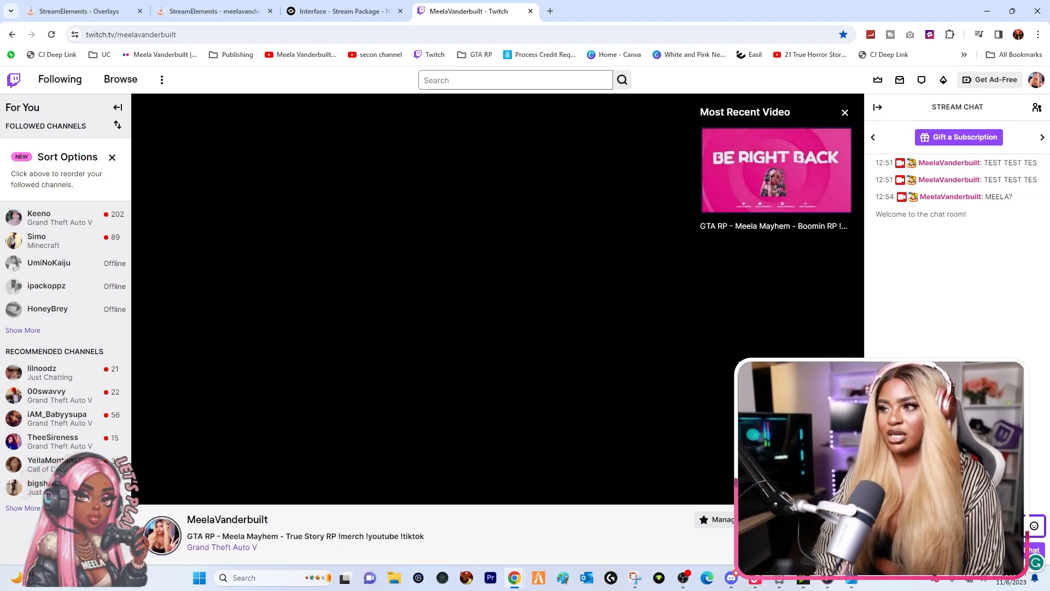
pyautogui.click(60, 4)
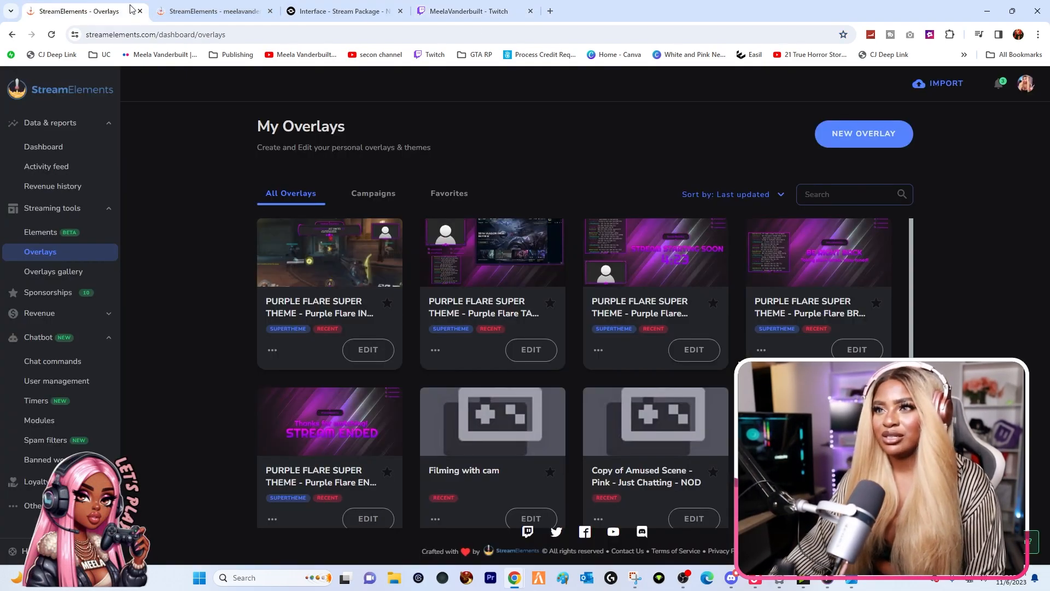
# Return to the Purple Flare overlay editor and scroll through its Layers panel
pyautogui.click(208, 11)
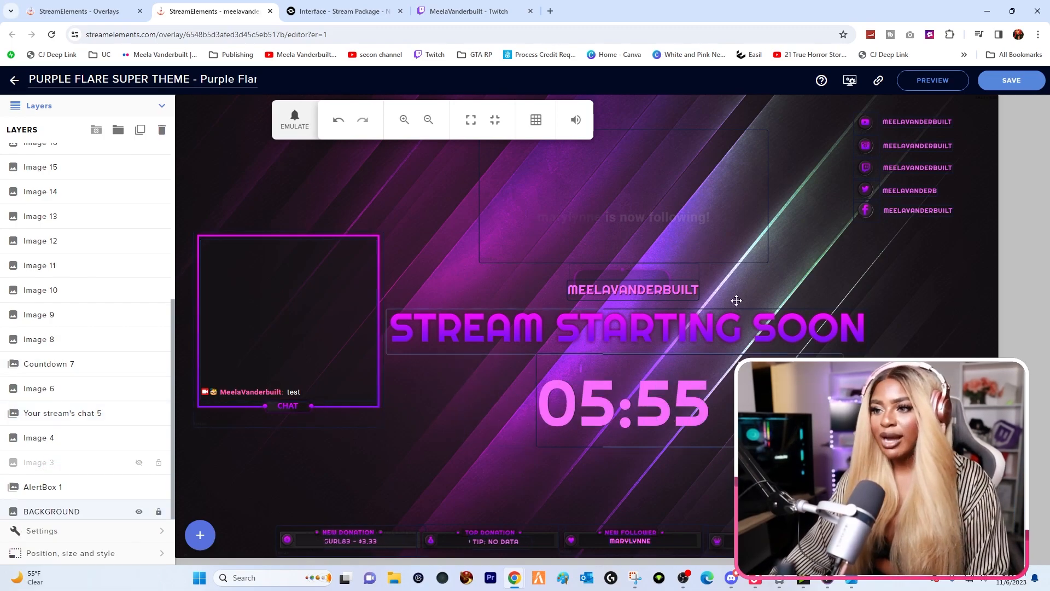
pyautogui.scroll(2, 77, 336)
pyautogui.scroll(3, 71, 334)
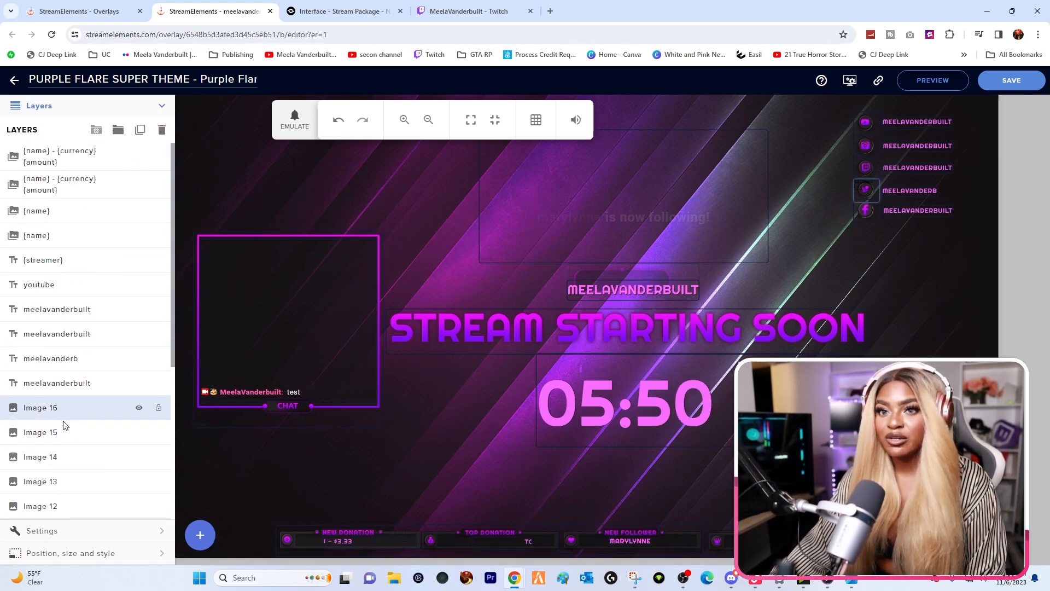
pyautogui.scroll(-2, 85, 396)
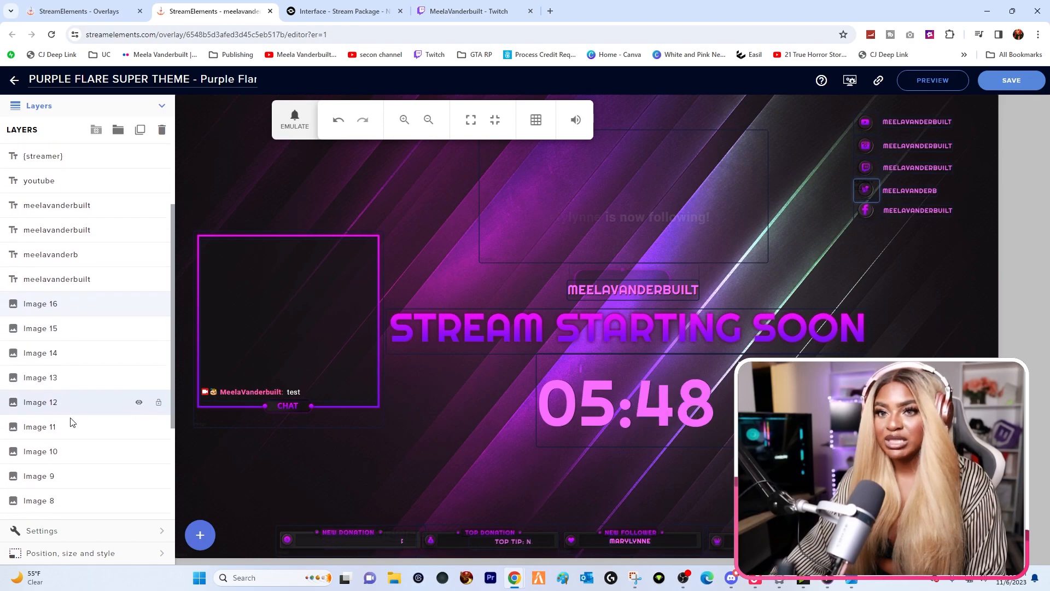
# Select the Image 16 through Image 8 layers together to inspect them
pyautogui.click(85, 307)
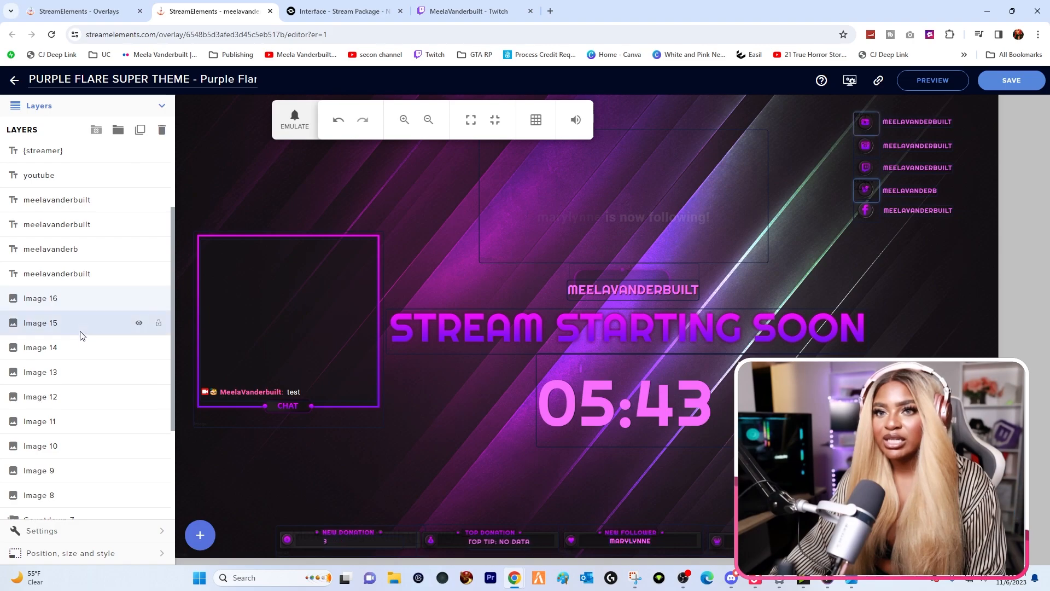
pyautogui.keyDown('ctrl'); pyautogui.click(82, 355); pyautogui.keyUp('ctrl')
pyautogui.keyDown('ctrl'); pyautogui.click(82, 376); pyautogui.keyUp('ctrl')
pyautogui.keyDown('ctrl'); pyautogui.click(82, 396); pyautogui.keyUp('ctrl')
pyautogui.keyDown('ctrl'); pyautogui.click(83, 426); pyautogui.keyUp('ctrl')
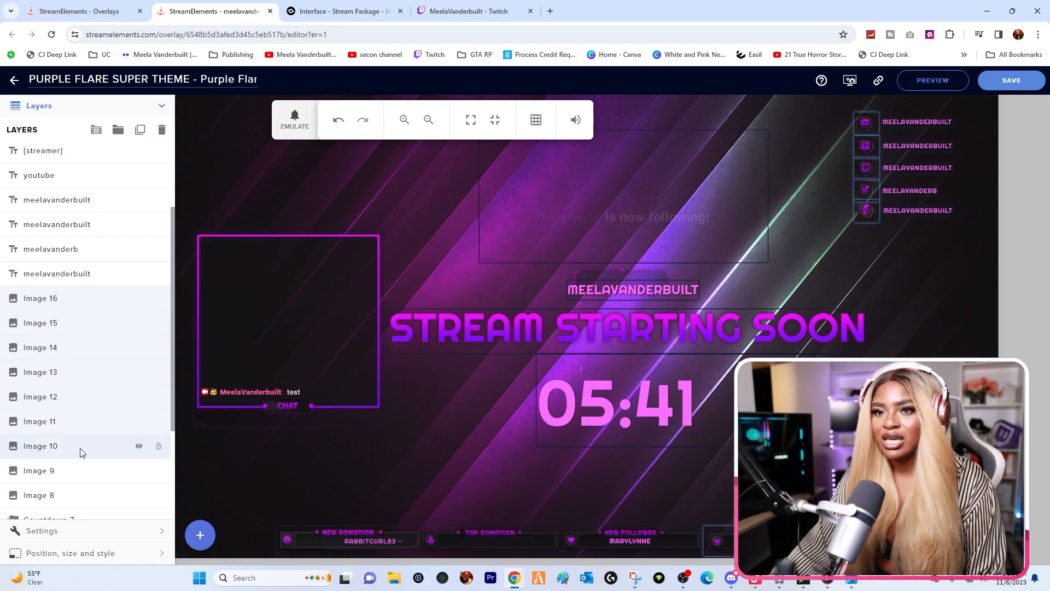
pyautogui.keyDown('ctrl'); pyautogui.click(82, 451); pyautogui.keyUp('ctrl')
pyautogui.keyDown('ctrl'); pyautogui.click(77, 472); pyautogui.keyUp('ctrl')
pyautogui.keyDown('ctrl'); pyautogui.click(73, 494); pyautogui.keyUp('ctrl')
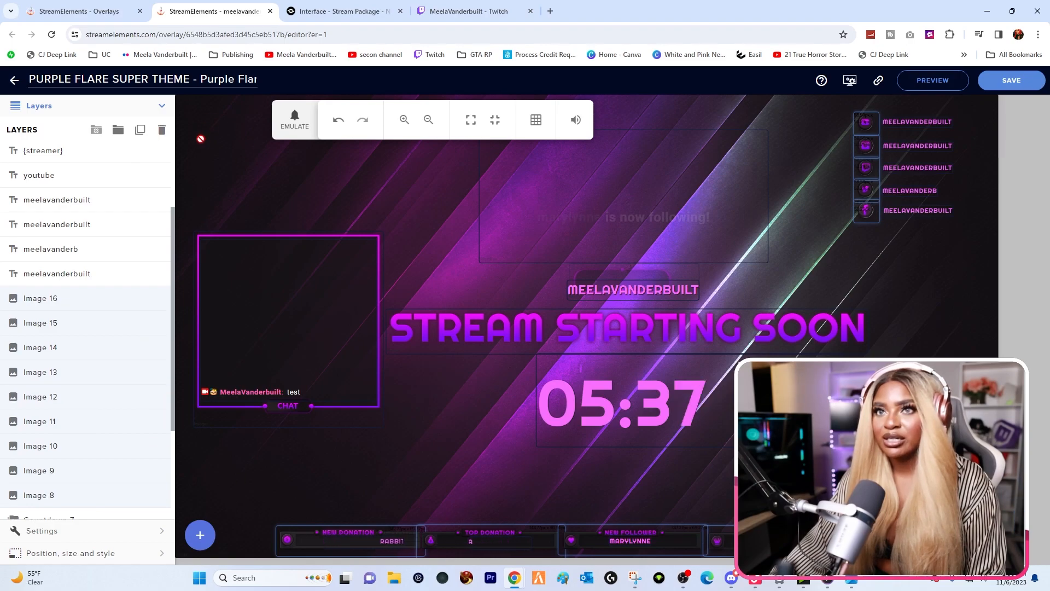
pyautogui.scroll(-4, 58, 318)
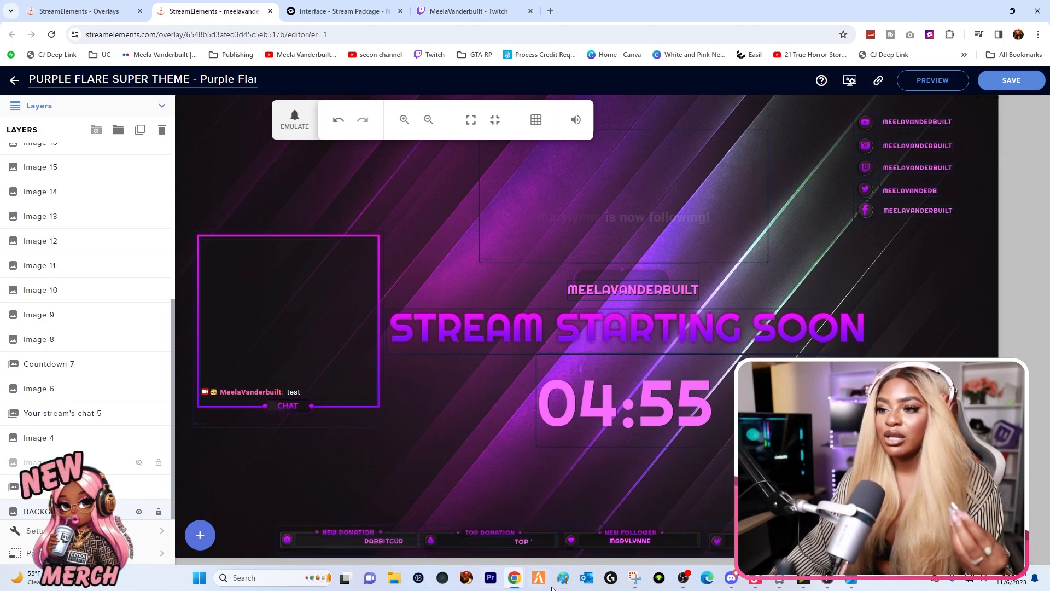
# Create a browser source named 'Starting Soon2' in the Starting Soon scene, since 'Starting Soon' was taken
pyautogui.moveTo(683, 578)
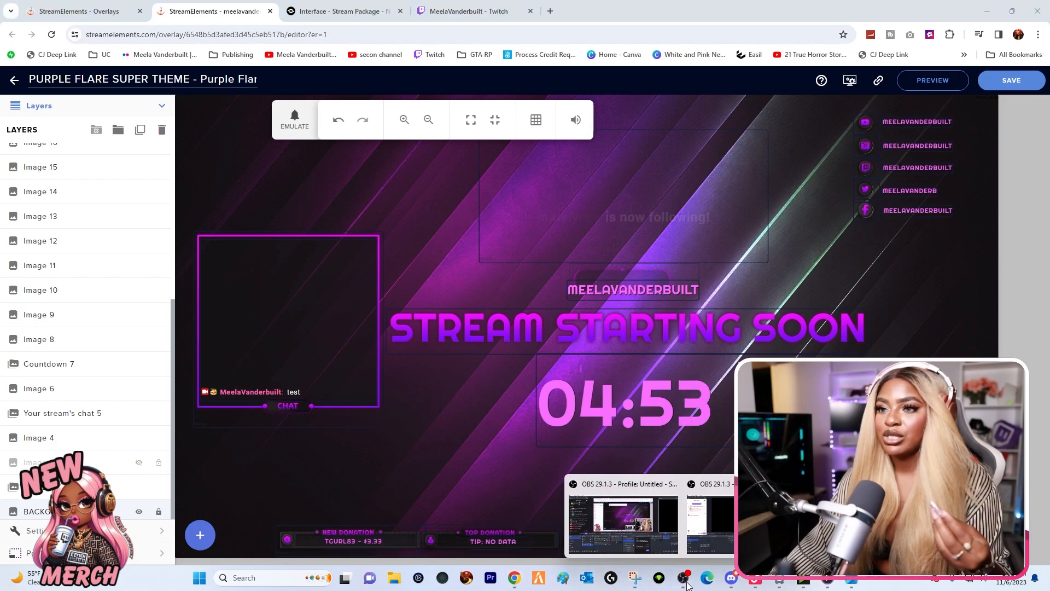
pyautogui.click(720, 519)
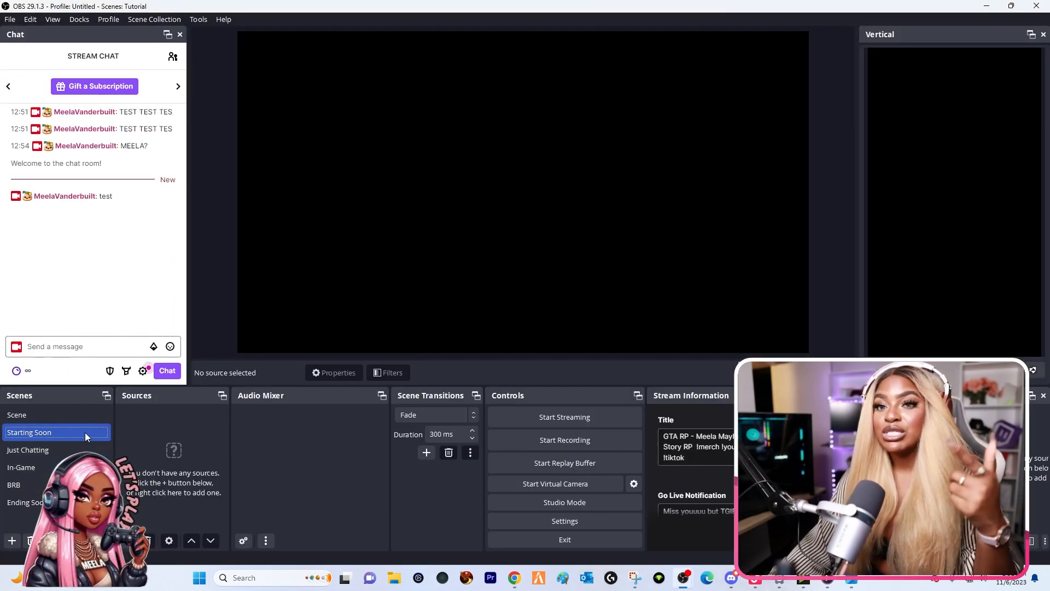
pyautogui.click(127, 541)
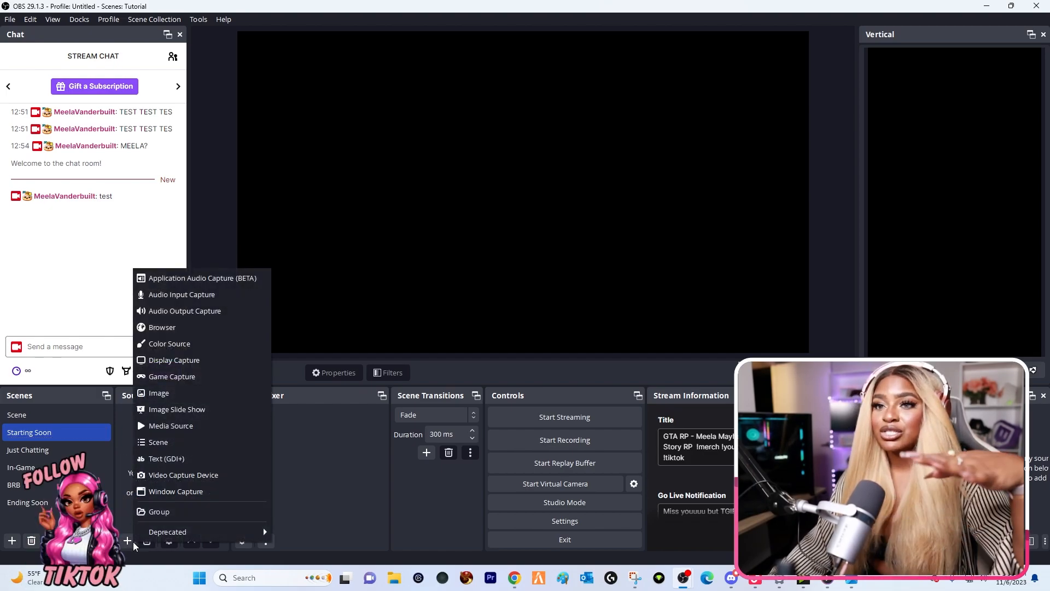
pyautogui.click(218, 330)
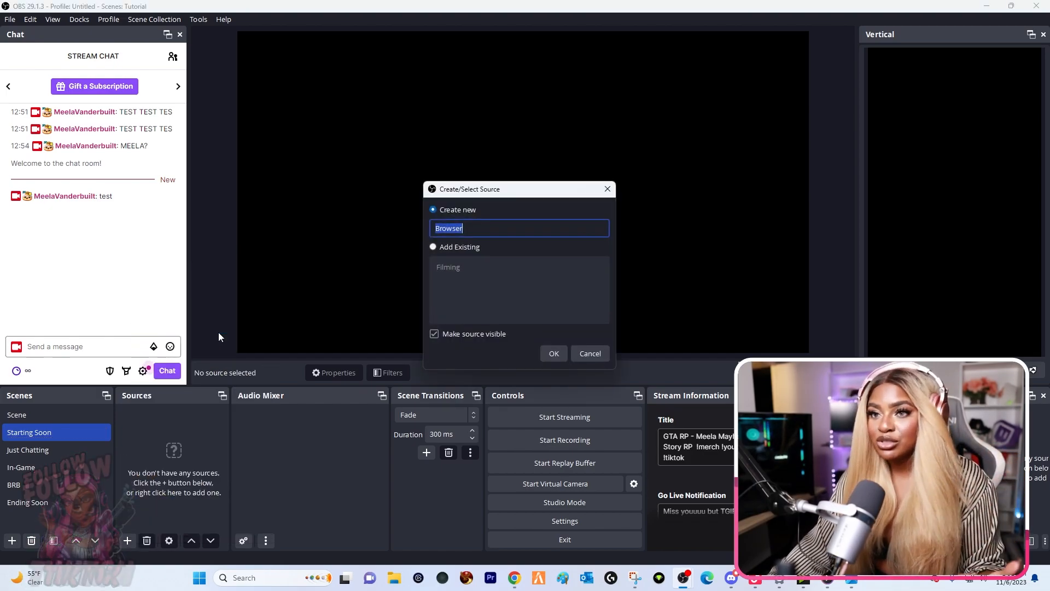
pyautogui.write('St')
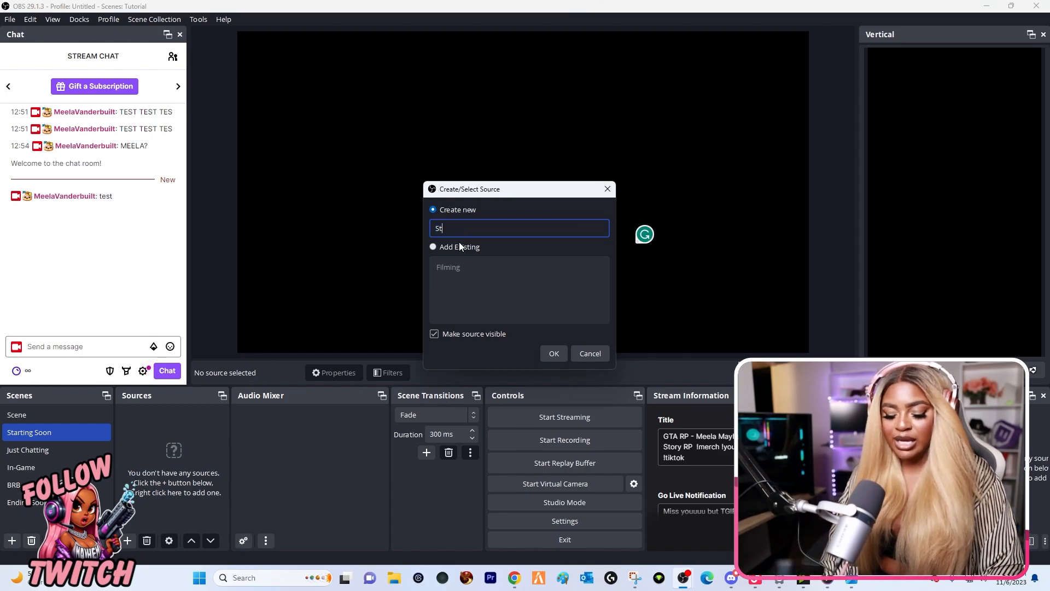
pyautogui.write('arting Soon')
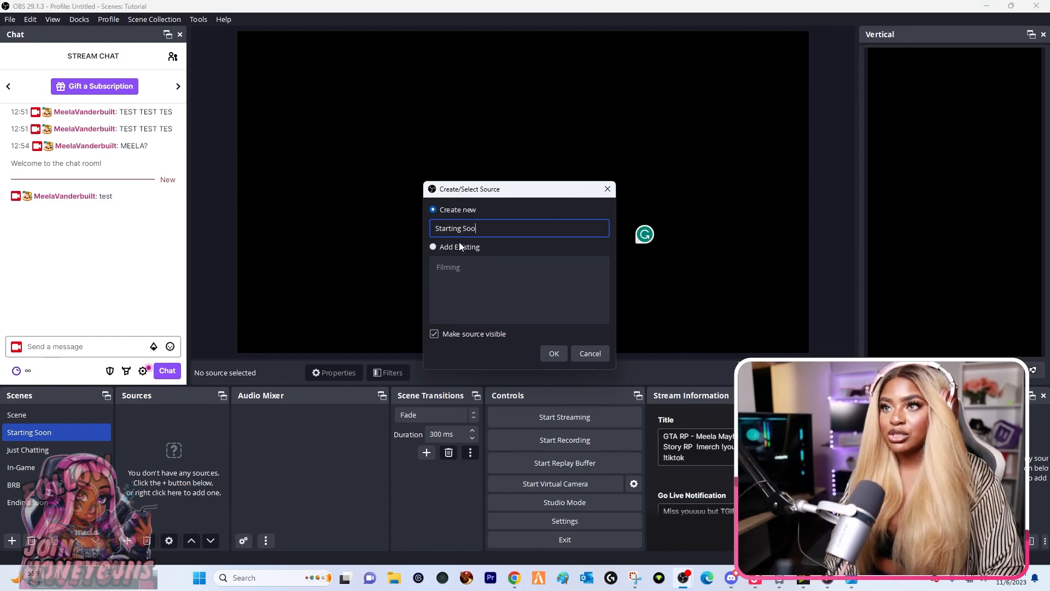
pyautogui.click(554, 355)
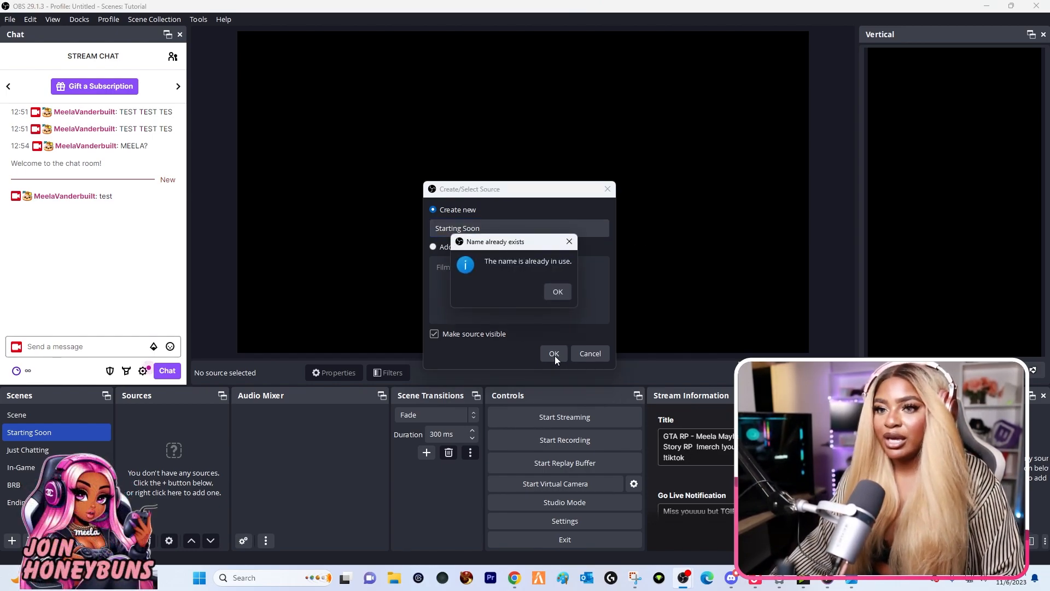
pyautogui.click(563, 297)
pyautogui.click(508, 228)
pyautogui.write('2')
pyautogui.click(552, 353)
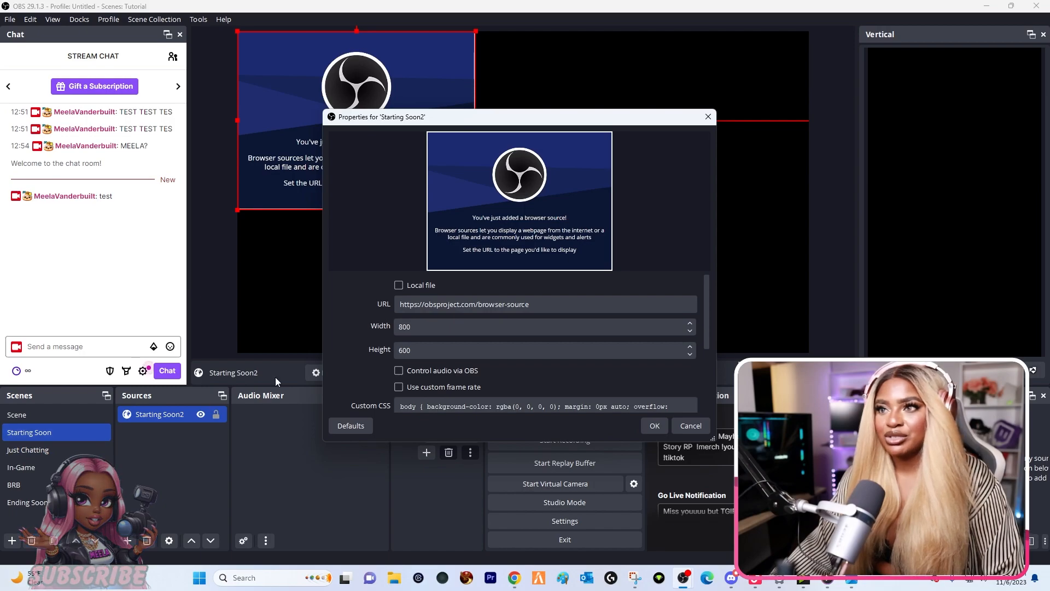
# Paste the overlay URL into the Starting Soon2 browser source and size it 1920×1080
pyautogui.tripleClick(492, 305)
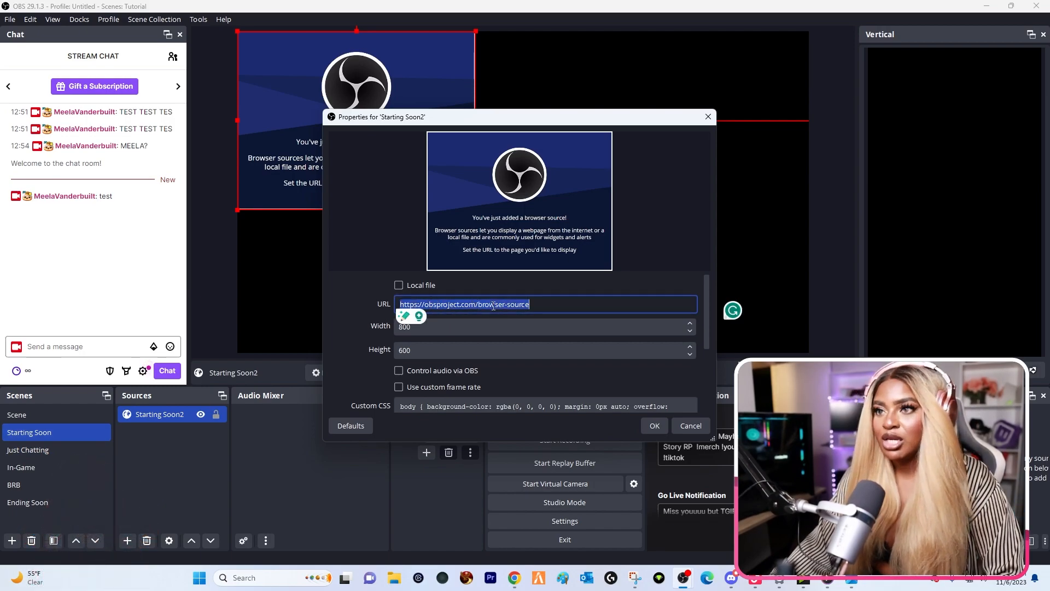
pyautogui.hotkey('ctrl', 'v')
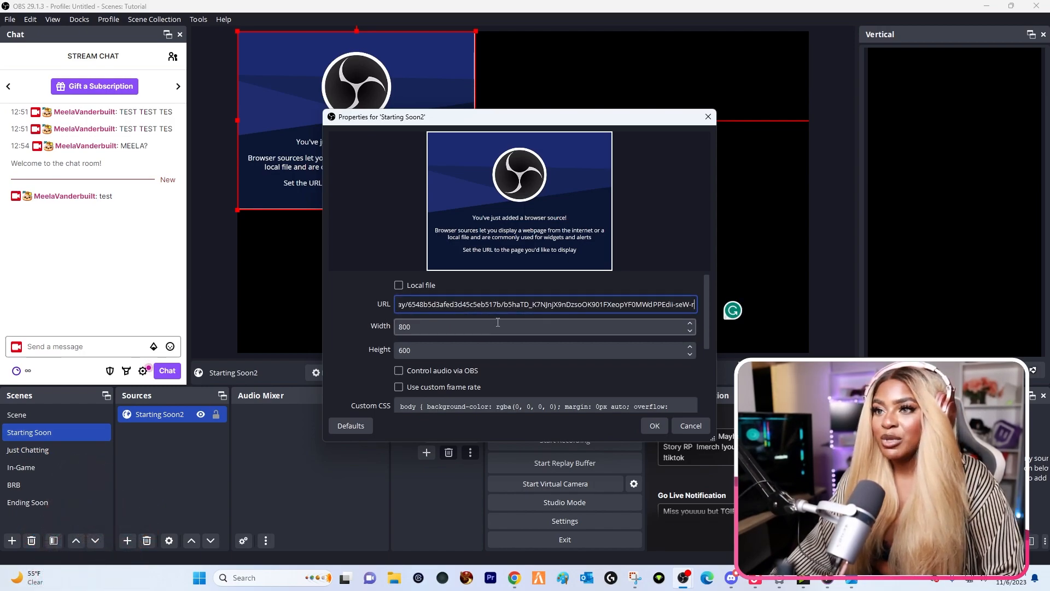
pyautogui.doubleClick(498, 327)
pyautogui.write('192')
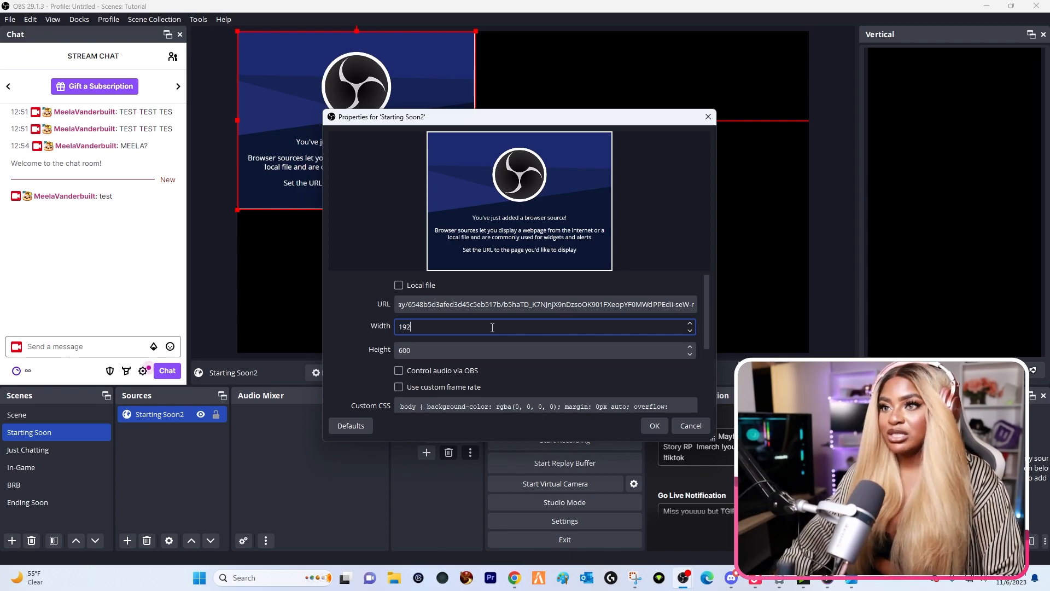
pyautogui.write('0')
pyautogui.press('Tab')
pyautogui.write('10')
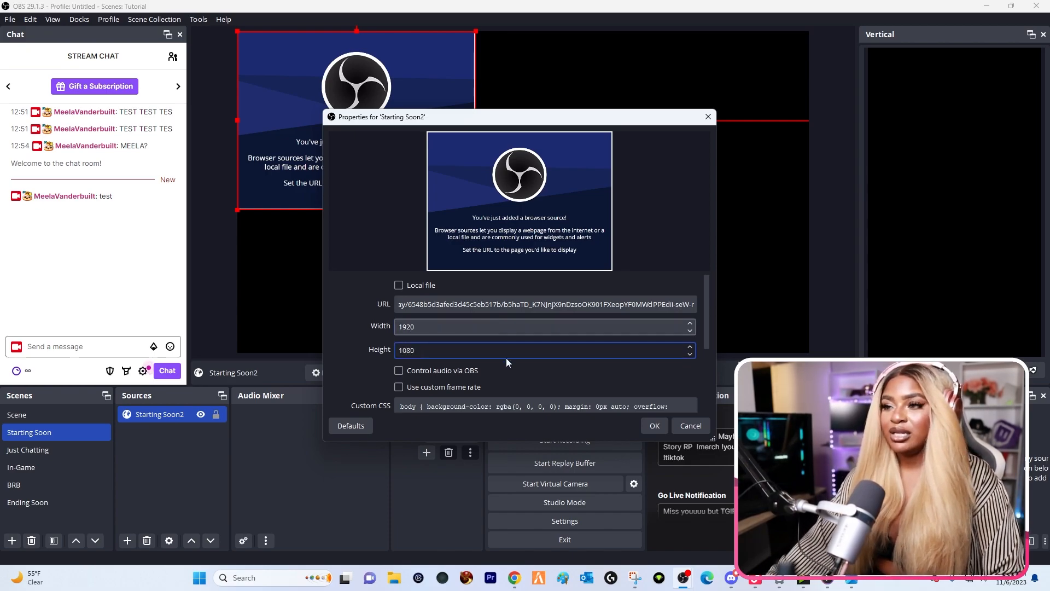
pyautogui.click(662, 427)
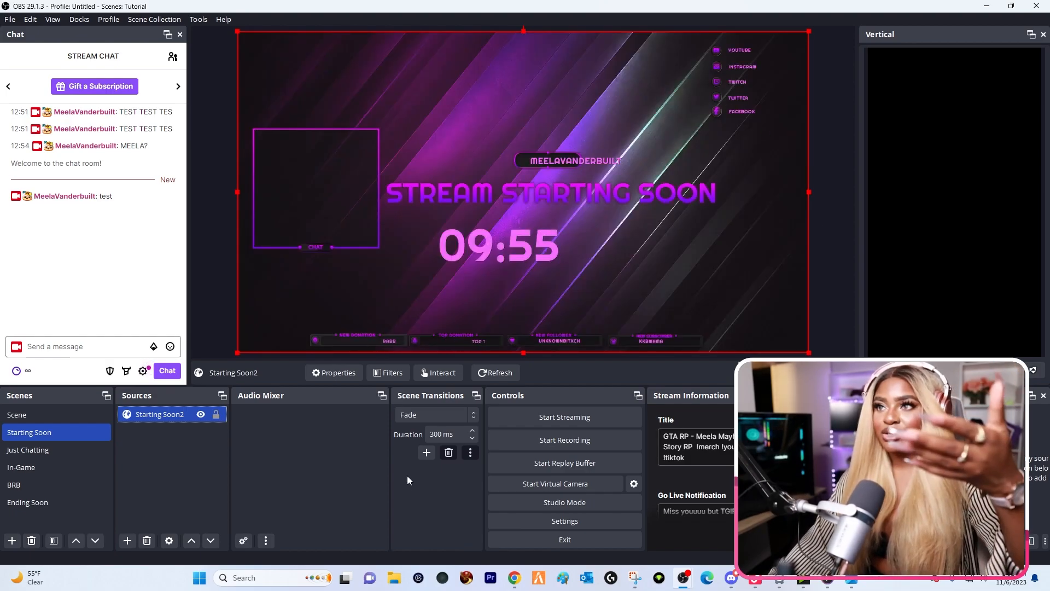
# Back in the overlay editor, select the Countdown 7 widget and expand its 10-minute Settings
pyautogui.moveTo(514, 578)
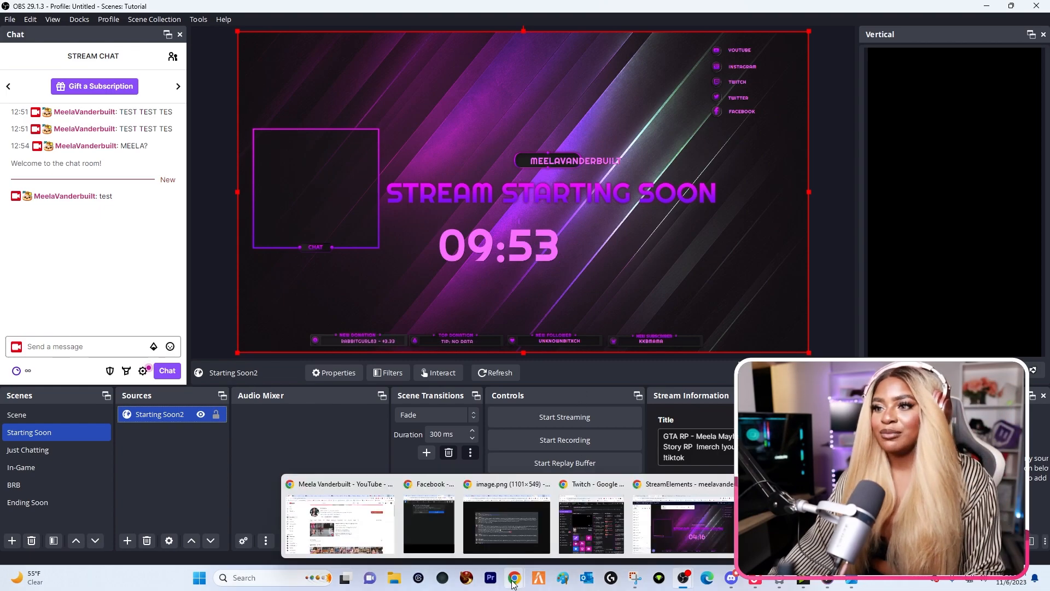
pyautogui.click(688, 550)
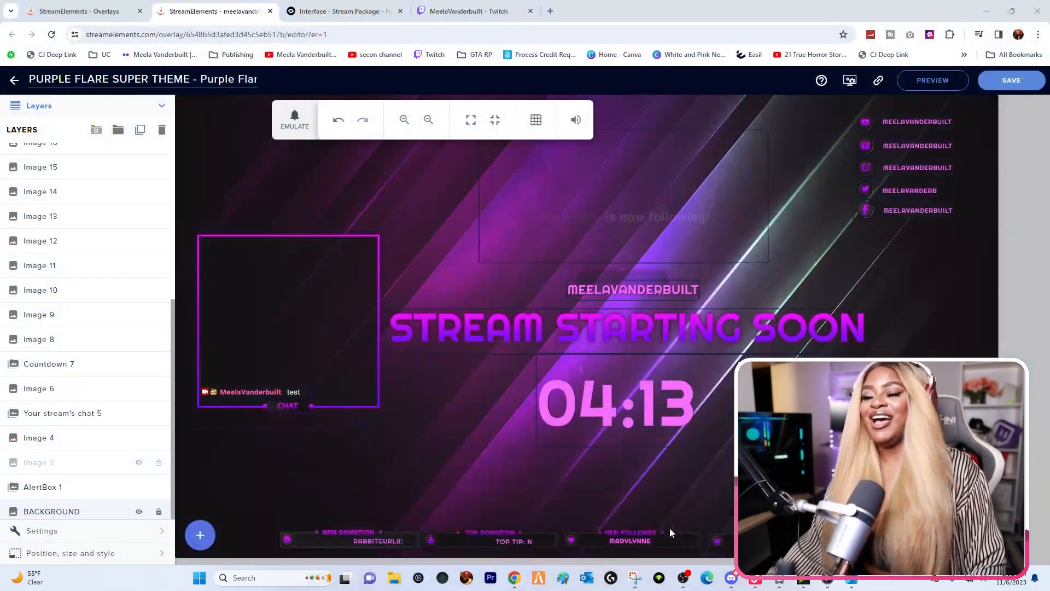
pyautogui.click(670, 527)
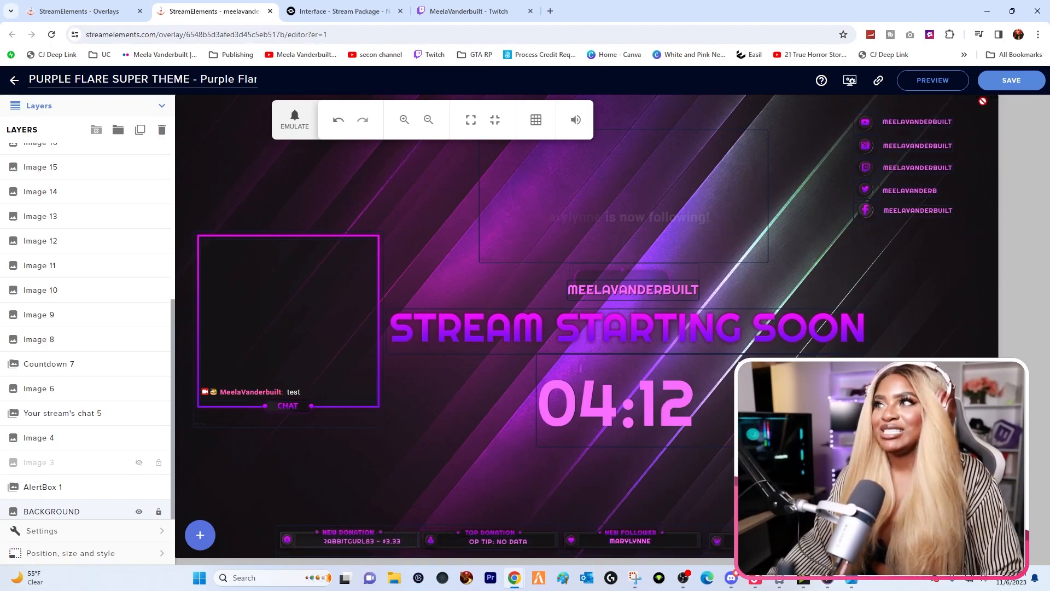
pyautogui.click(684, 578)
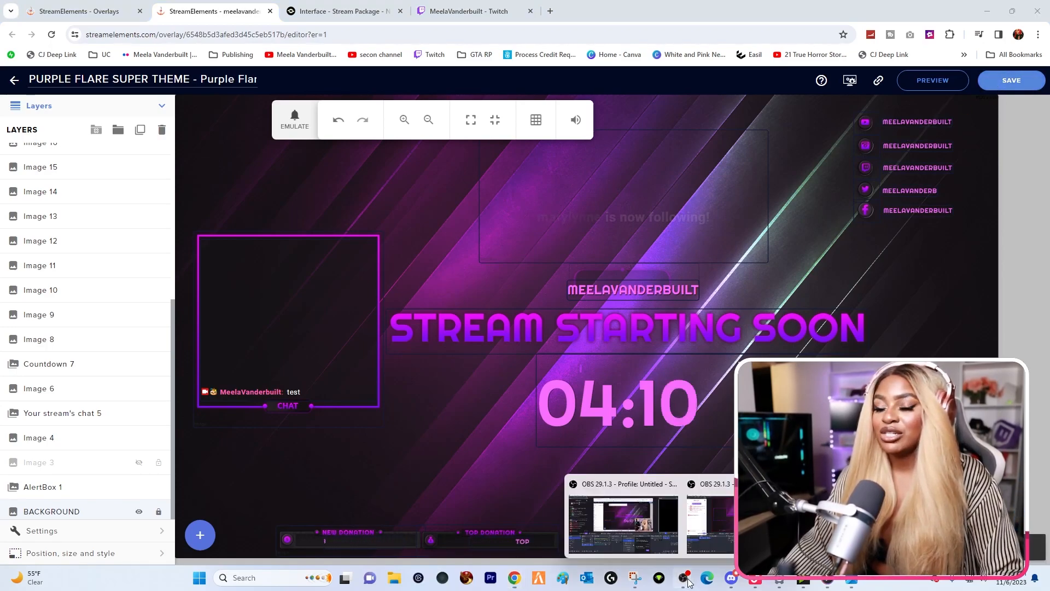
pyautogui.click(1033, 301)
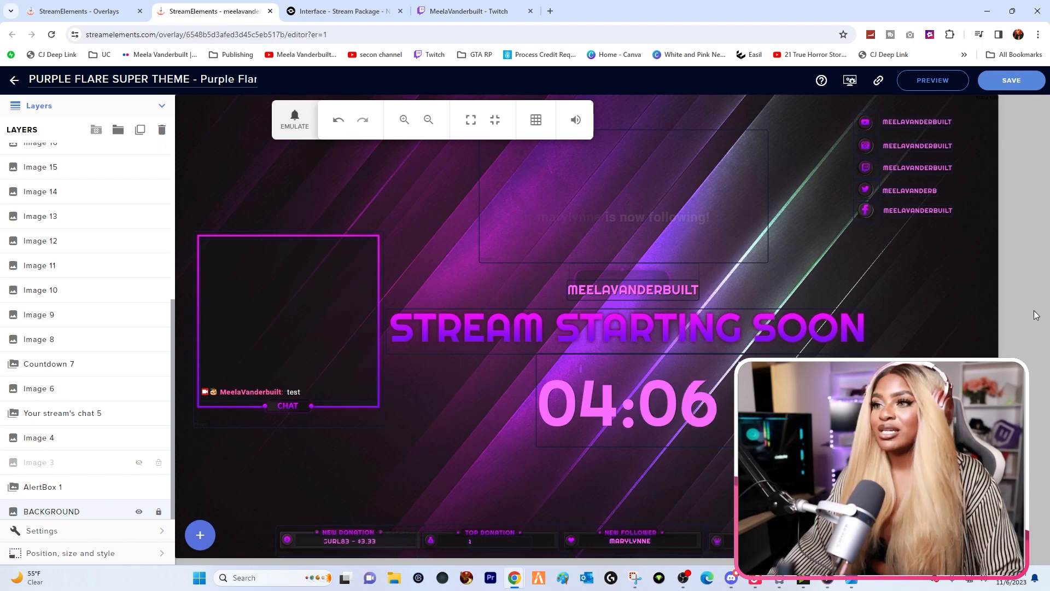
pyautogui.click(662, 404)
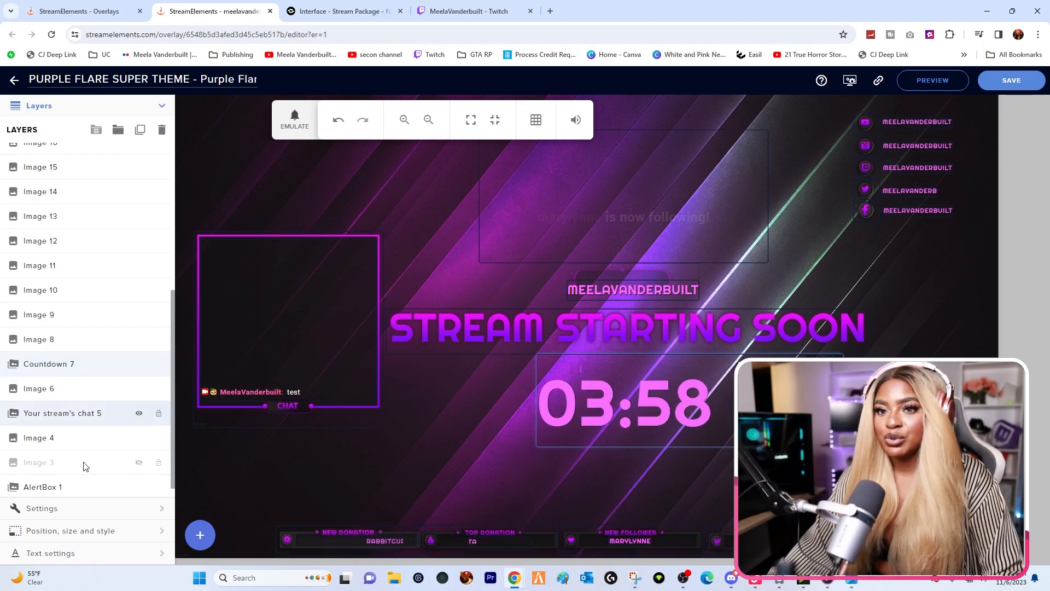
pyautogui.click(80, 508)
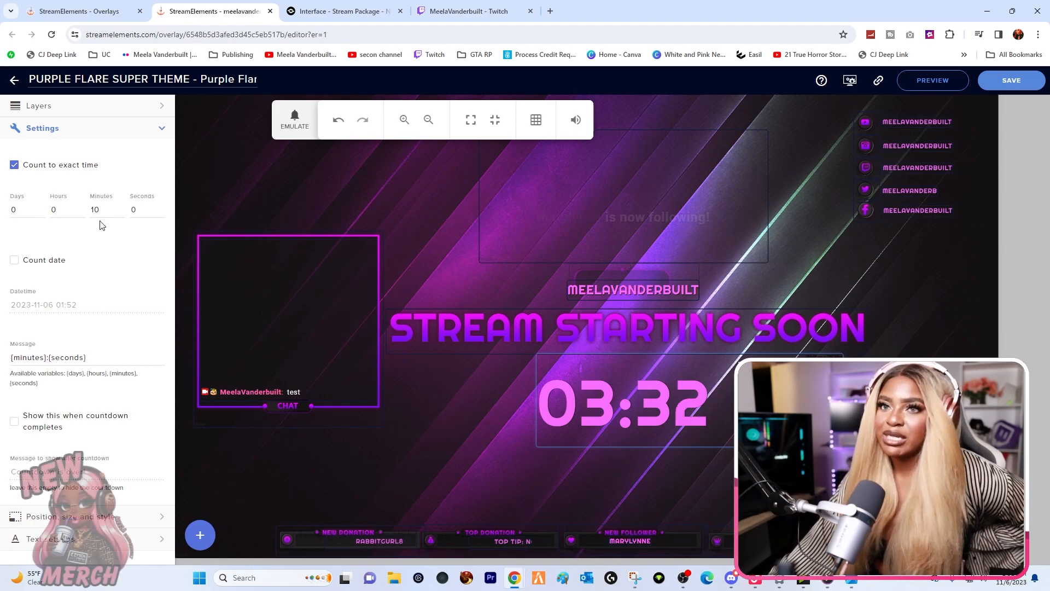
# Change the countdown's Minutes value from 10 to 5
pyautogui.click(102, 210)
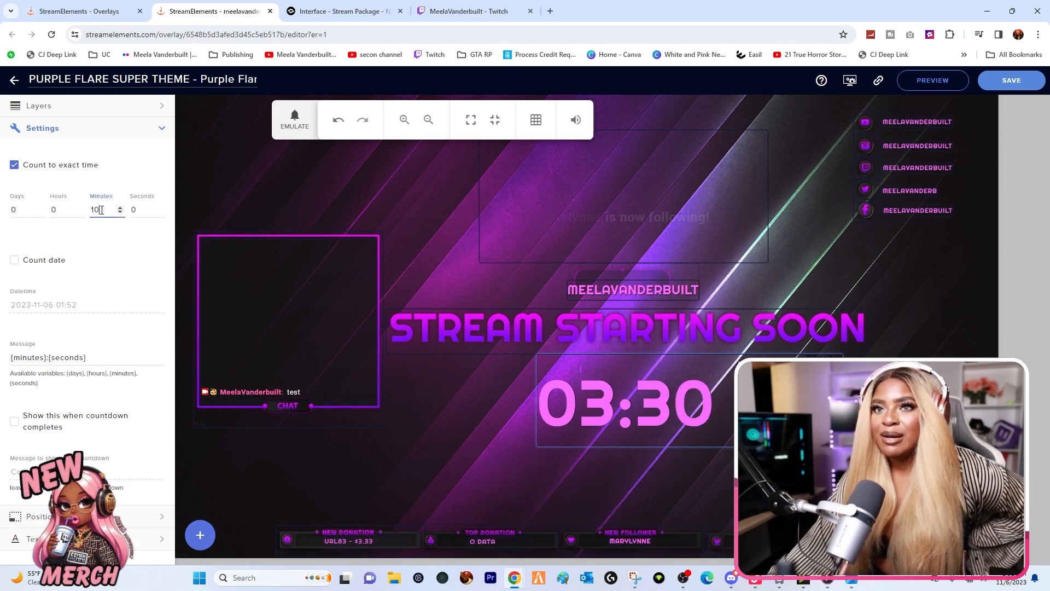
pyautogui.doubleClick(94, 208)
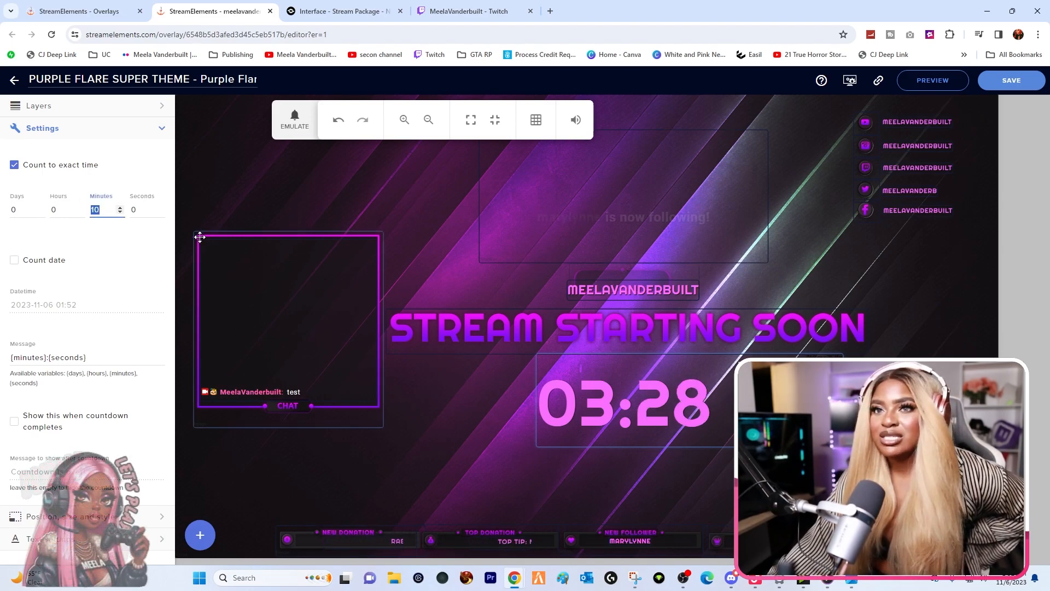
pyautogui.write('5')
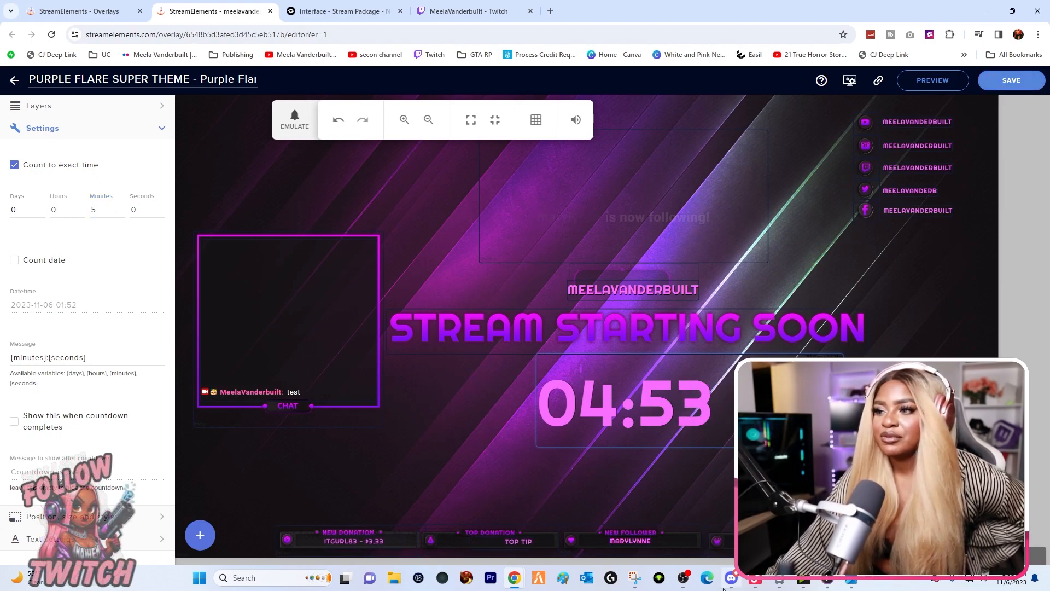
# Select the streamer name text and then the background image on the overlay
pyautogui.moveTo(684, 579)
pyautogui.click(724, 540)
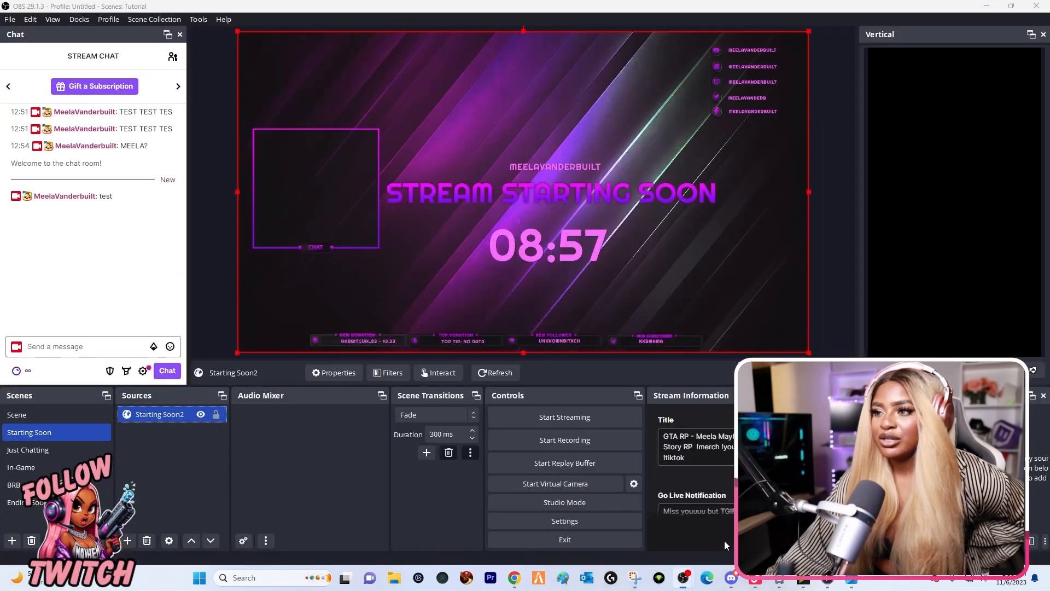
pyautogui.moveTo(682, 584)
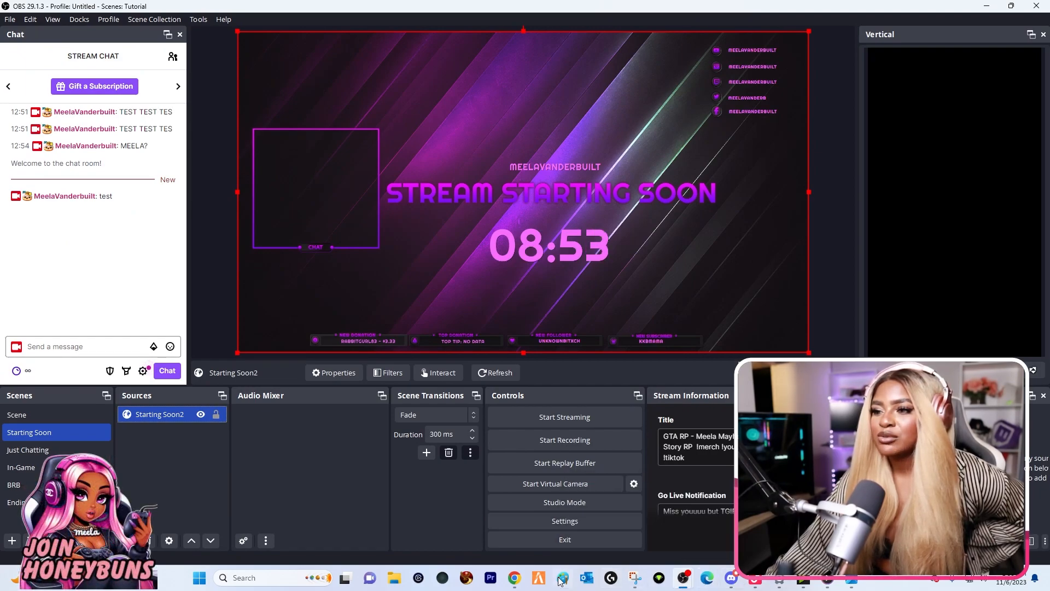
pyautogui.moveTo(523, 580)
pyautogui.click(693, 519)
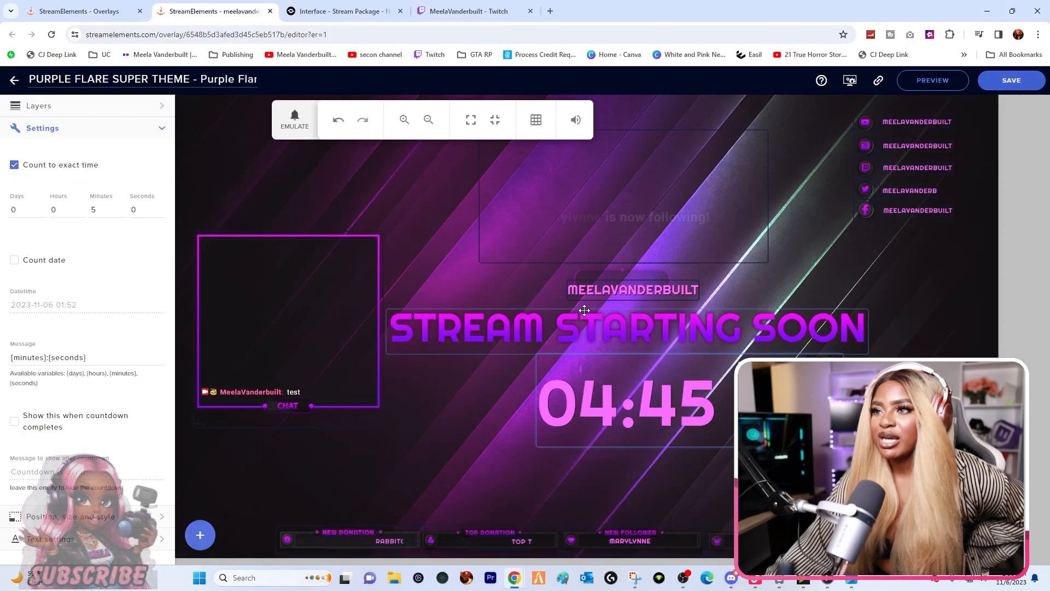
pyautogui.click(590, 291)
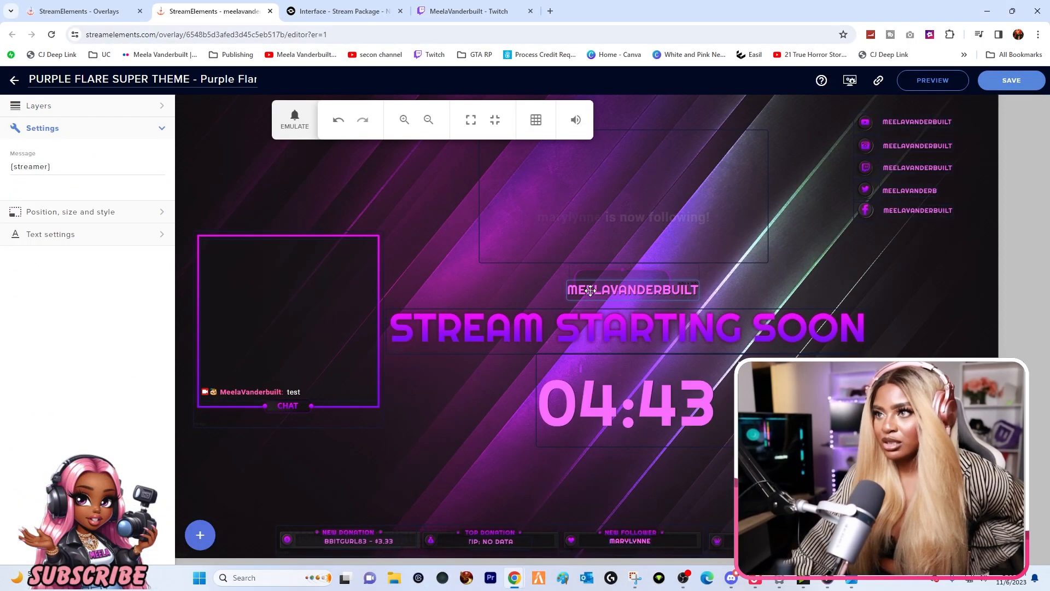
pyautogui.moveTo(685, 583)
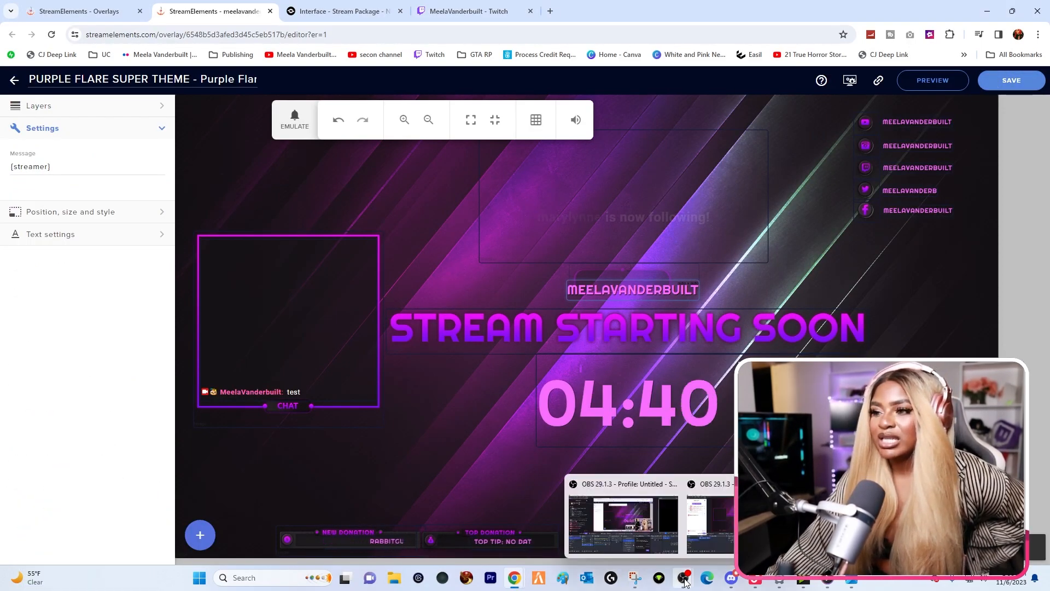
pyautogui.click(809, 264)
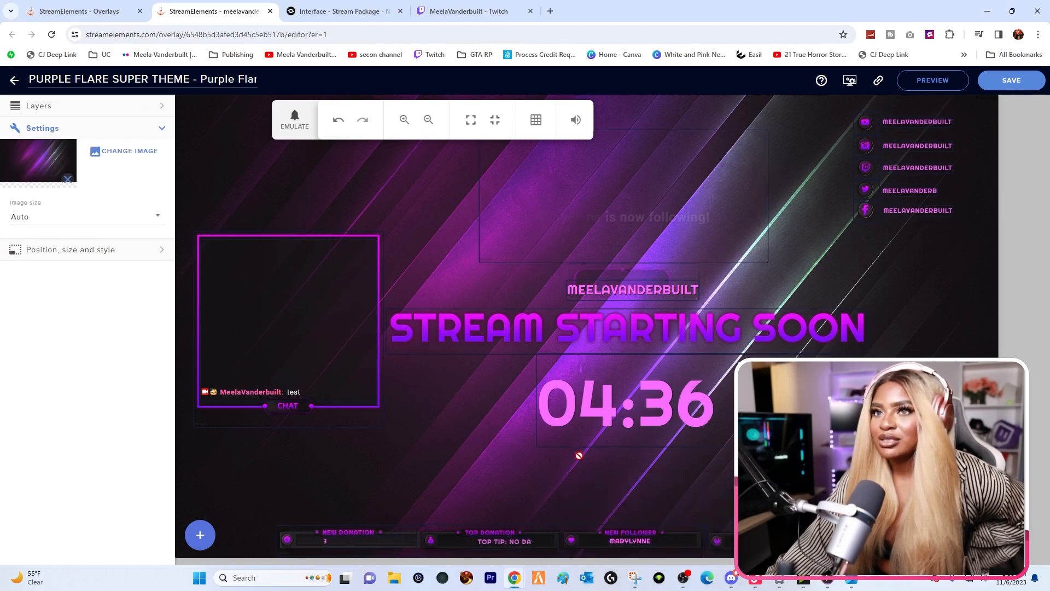
# Switch OBS to the Just Chatting scene
pyautogui.moveTo(685, 578)
pyautogui.click(745, 521)
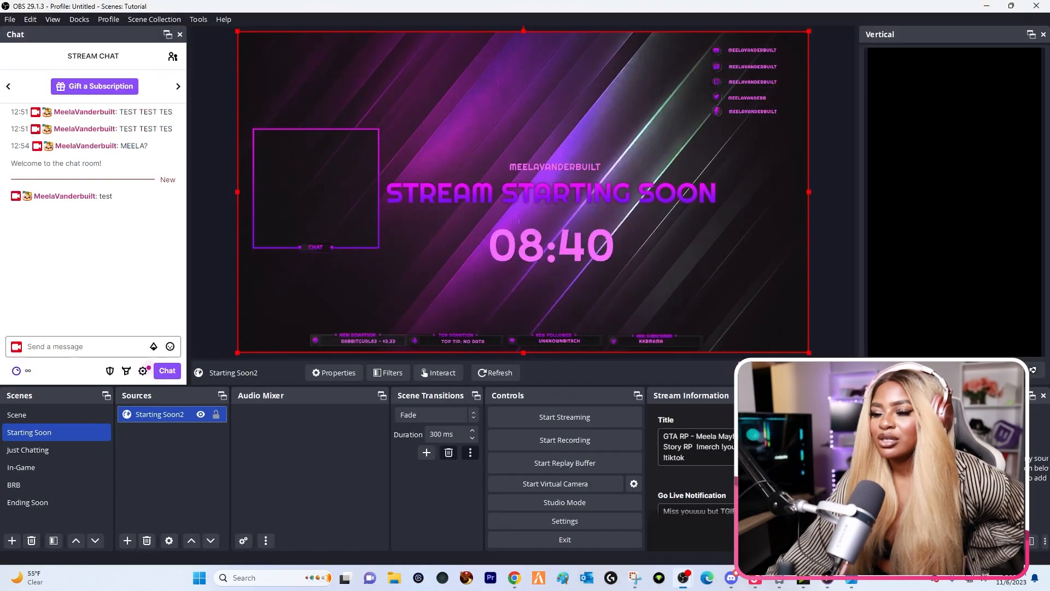
pyautogui.click(70, 452)
pyautogui.click(77, 453)
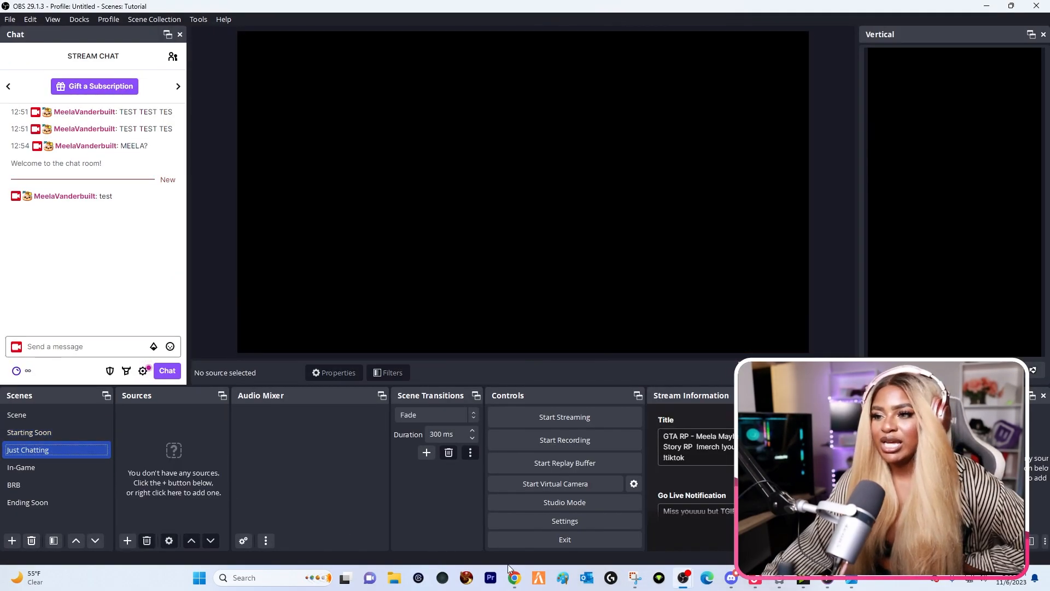
# Close the overlay editor and stream package browser tabs
pyautogui.moveTo(516, 579)
pyautogui.click(702, 532)
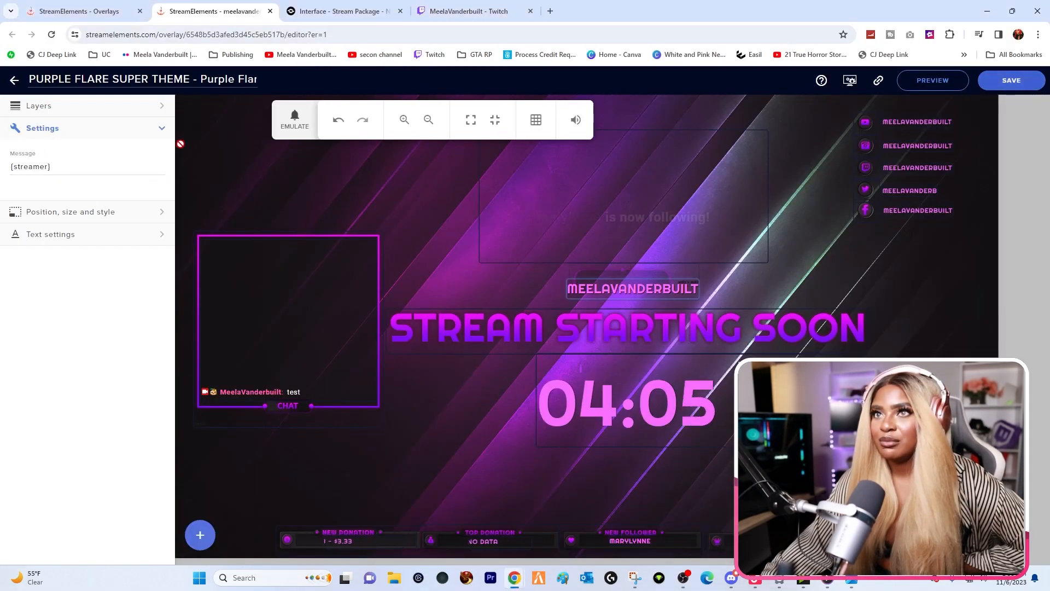
pyautogui.click(271, 11)
pyautogui.click(271, 11)
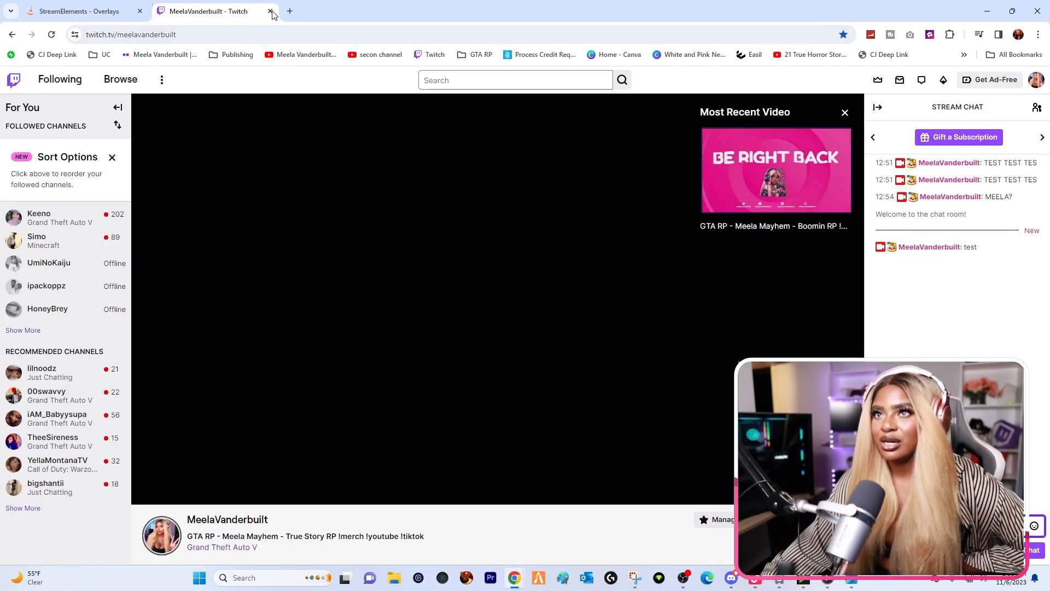
# Close Twitch, open the Purple Flare talk scene overlay, and retype its title as JUST CHATTING
pyautogui.click(270, 11)
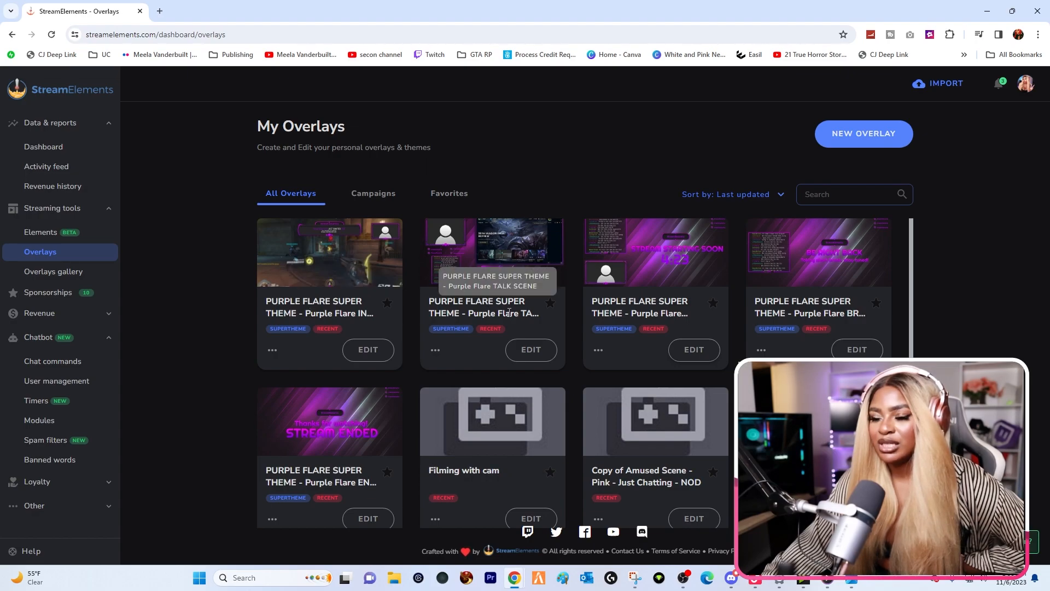
pyautogui.click(528, 355)
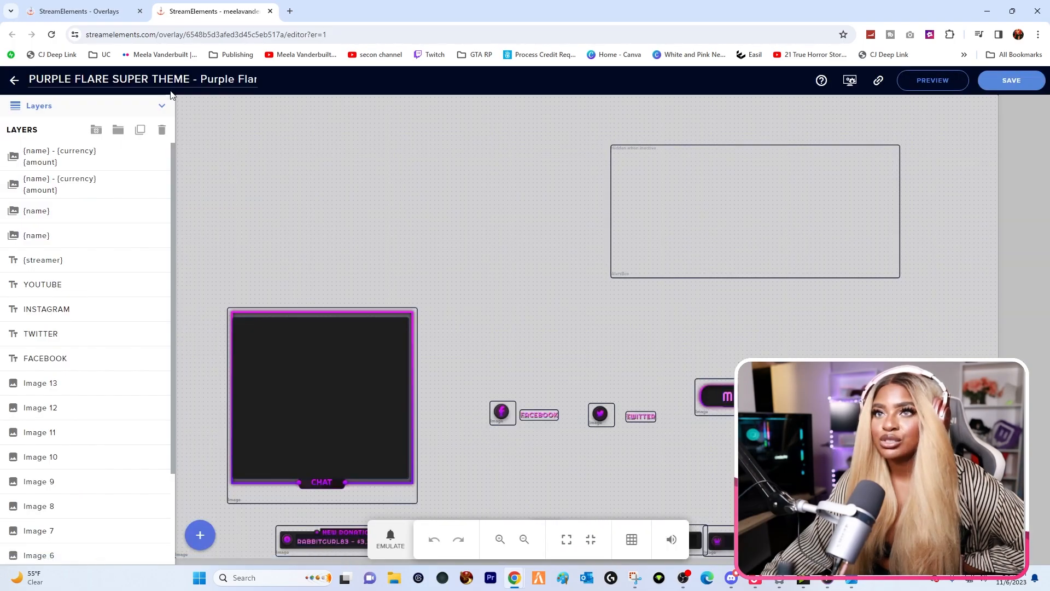
pyautogui.tripleClick(172, 82)
pyautogui.write('JUST CHATTING')
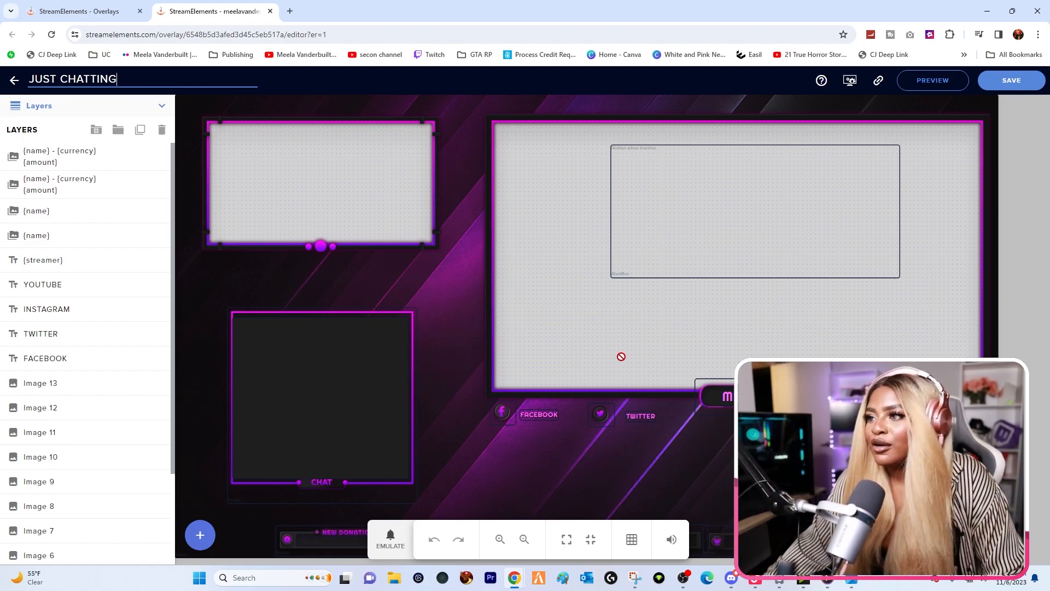
# Finish the title edit, move the floating toolbar aside, and return to the Tutorial OBS window
pyautogui.click(480, 468)
pyautogui.moveTo(449, 523); pyautogui.dragTo(524, 114)
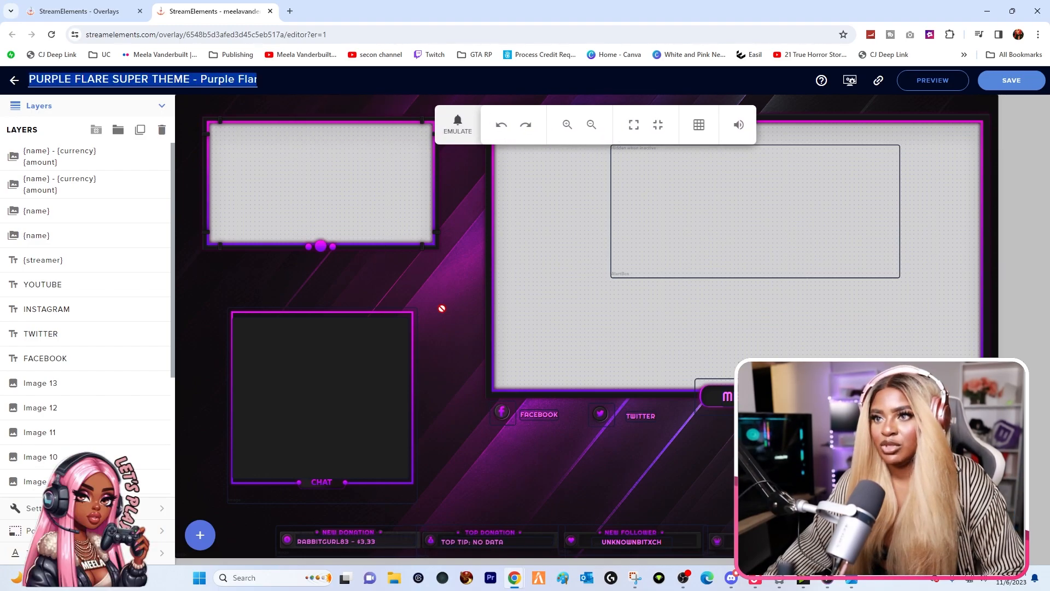
pyautogui.click(442, 309)
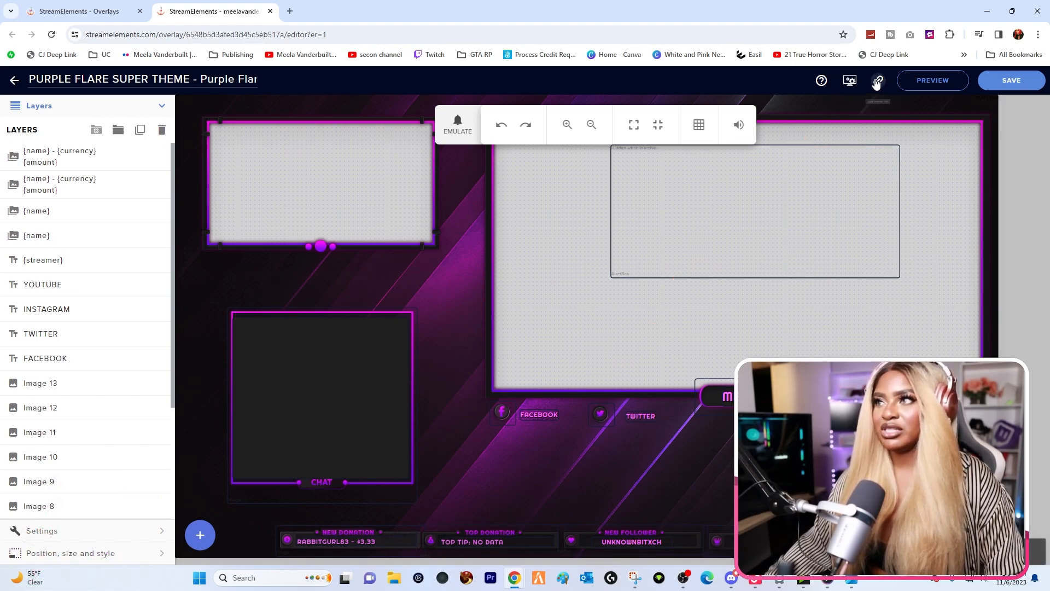
pyautogui.click(684, 582)
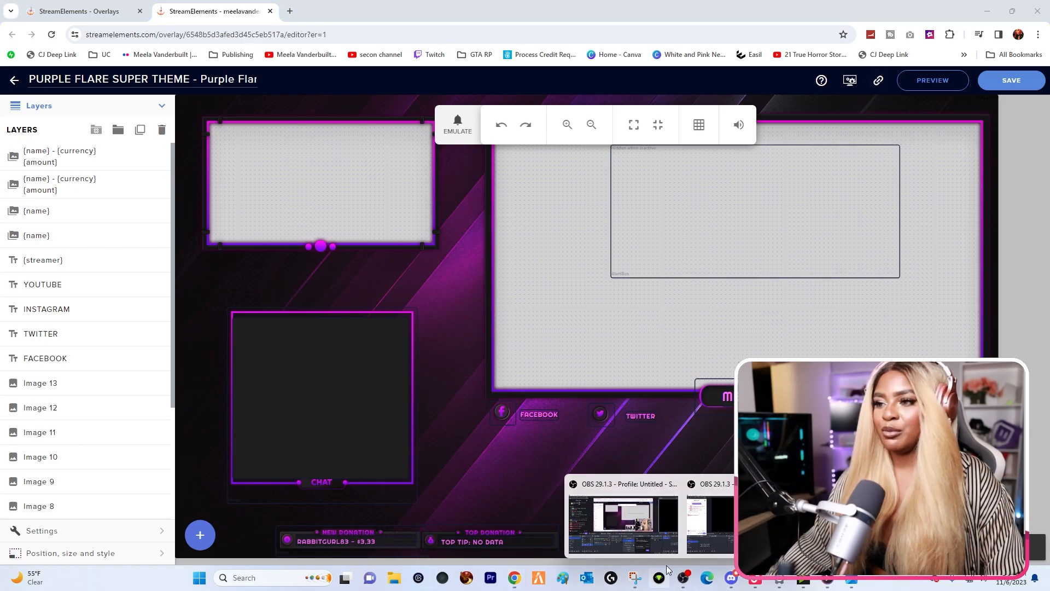
pyautogui.click(729, 524)
# Add browser source JUST CHATTING2 to Just Chatting at 1080 height and select it
pyautogui.click(128, 541)
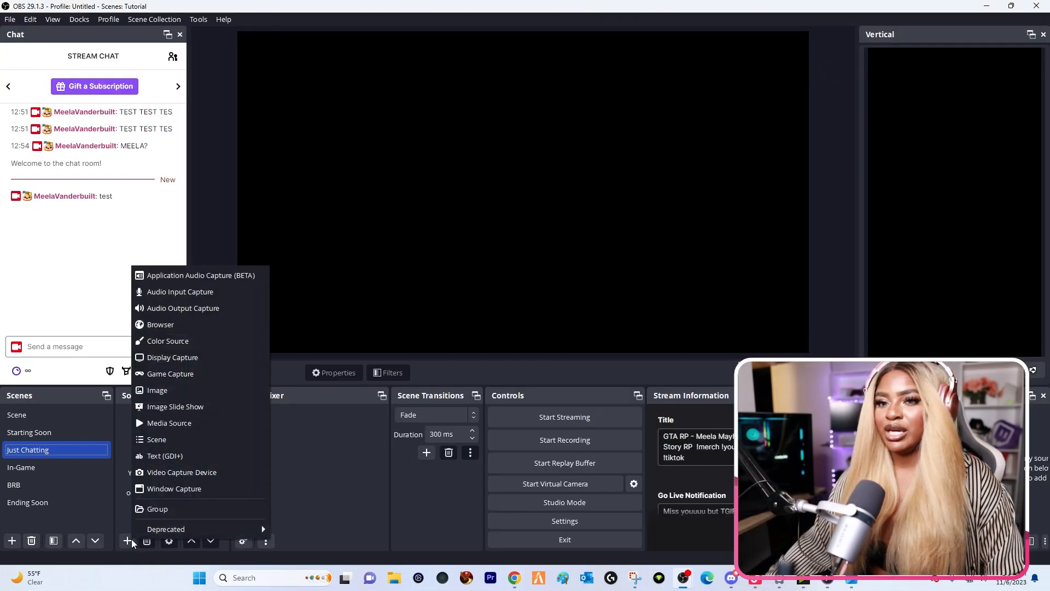
pyautogui.click(207, 324)
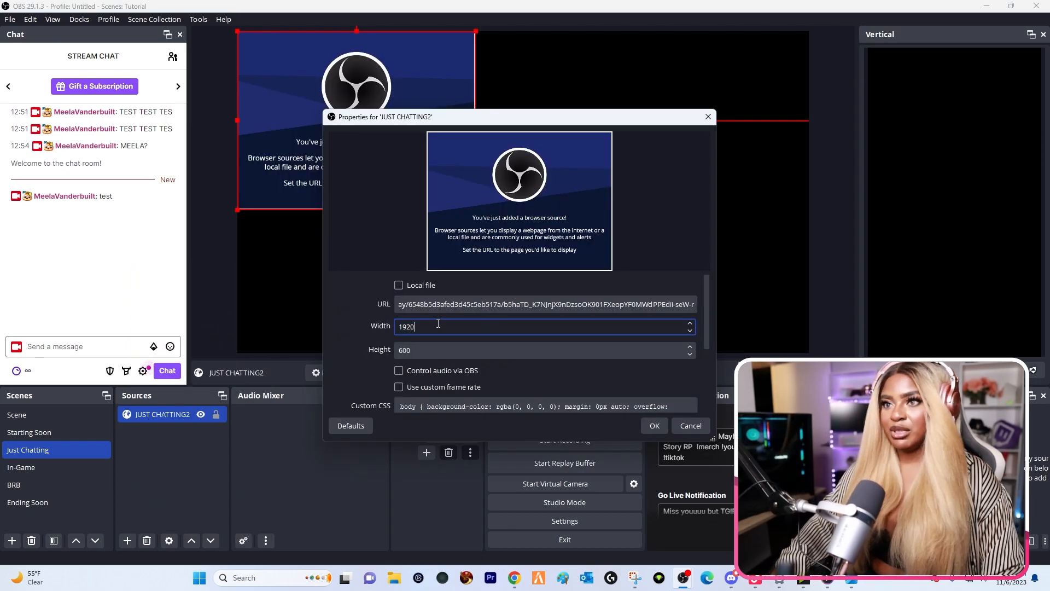
pyautogui.press('Tab')
pyautogui.write('10')
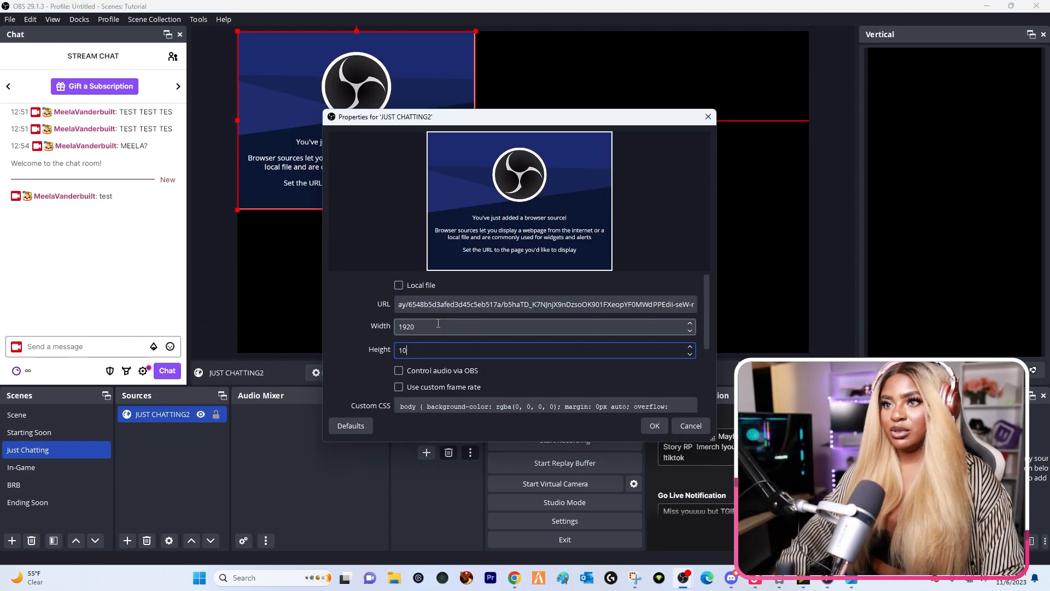
pyautogui.write('80')
pyautogui.press('Return')
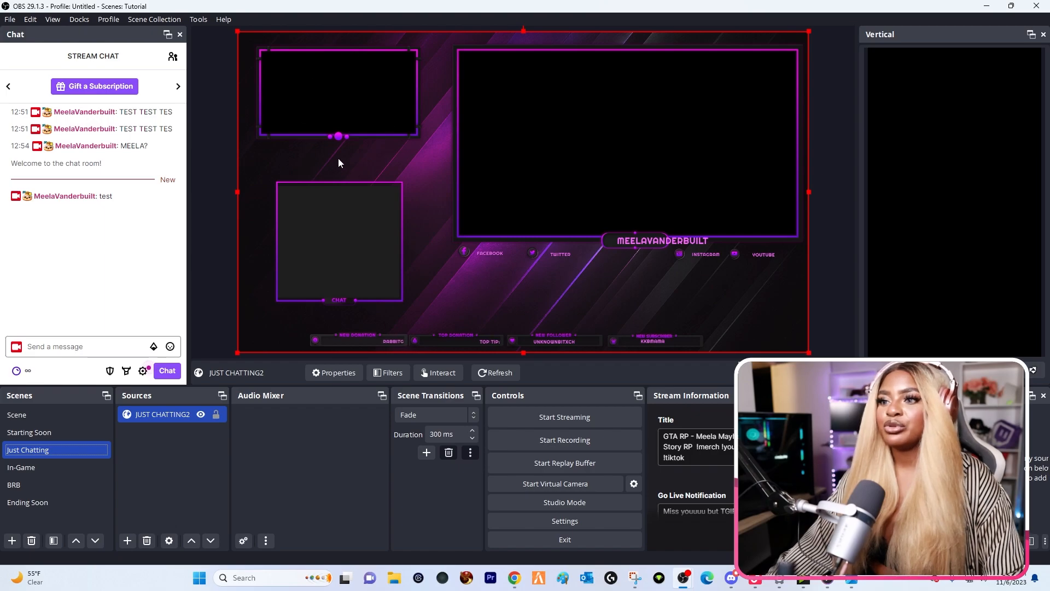
pyautogui.click(156, 414)
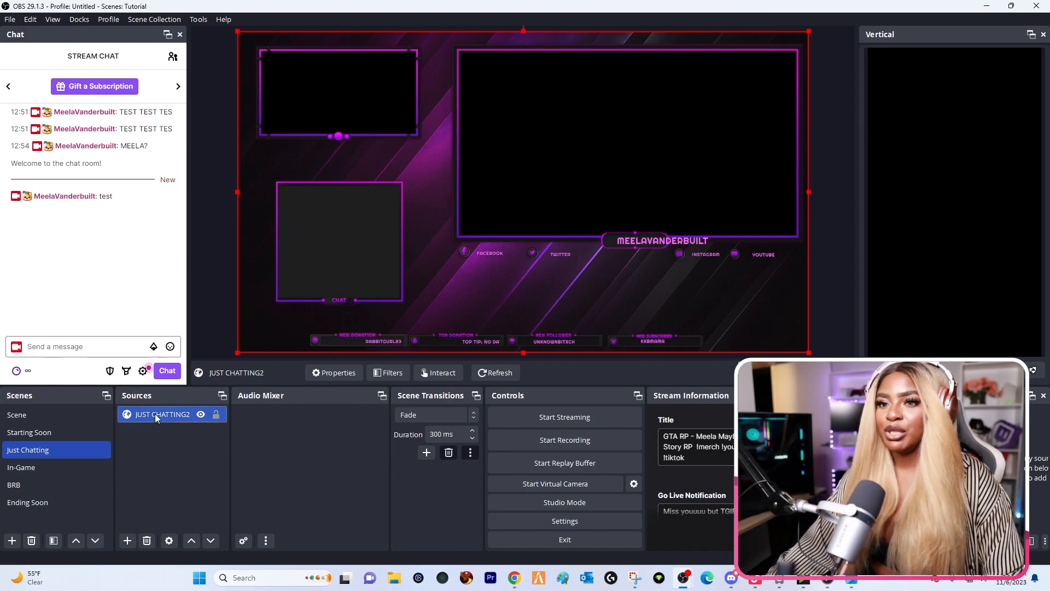
# Add a Video Capture Device source named CAMERA using the c922 Pro Stream Webcam
pyautogui.click(127, 541)
pyautogui.click(172, 471)
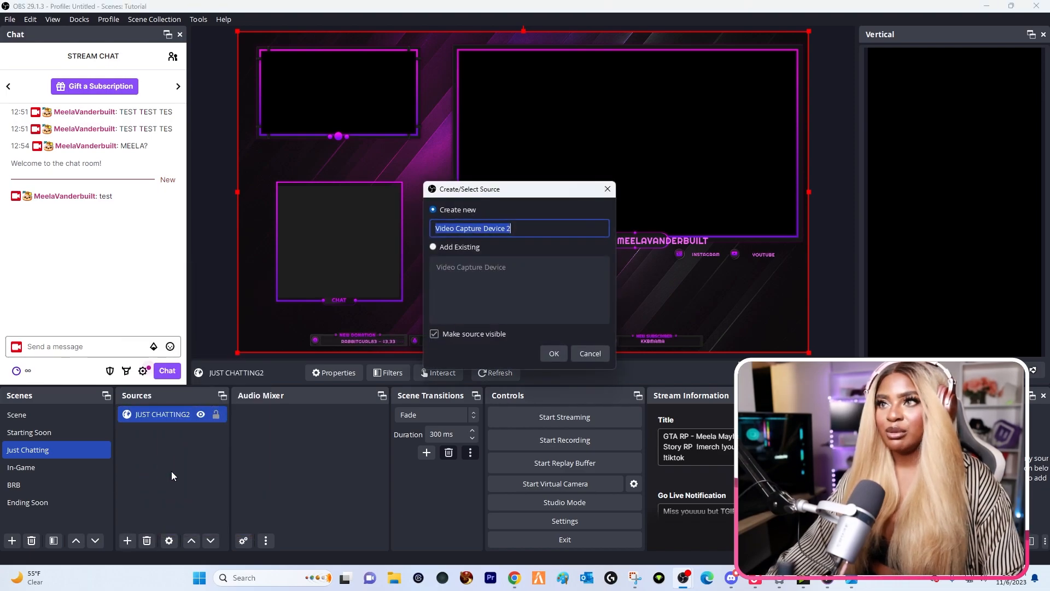
pyautogui.write('CAMERA')
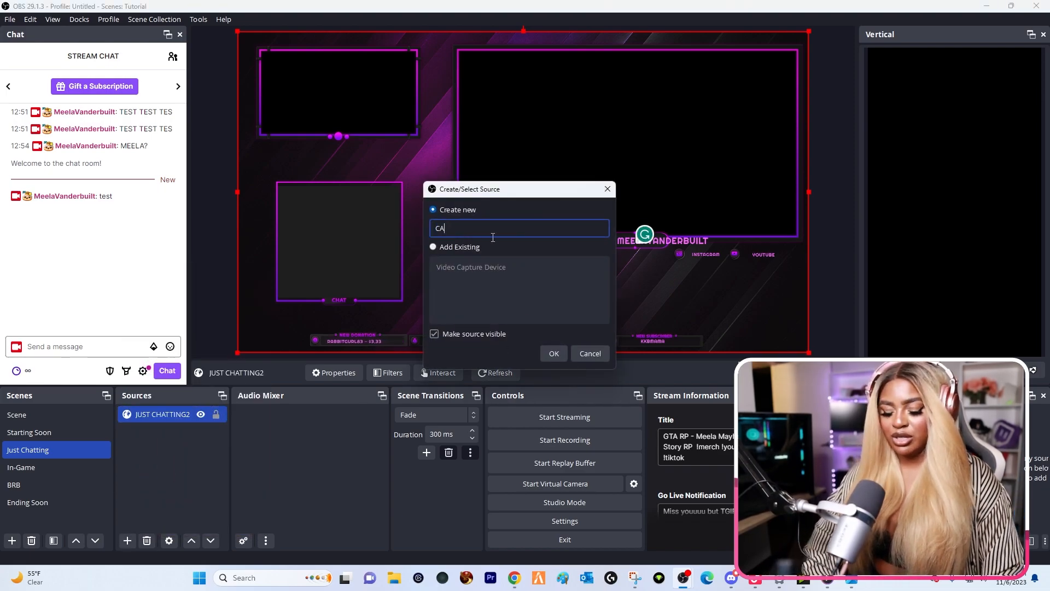
pyautogui.click(554, 354)
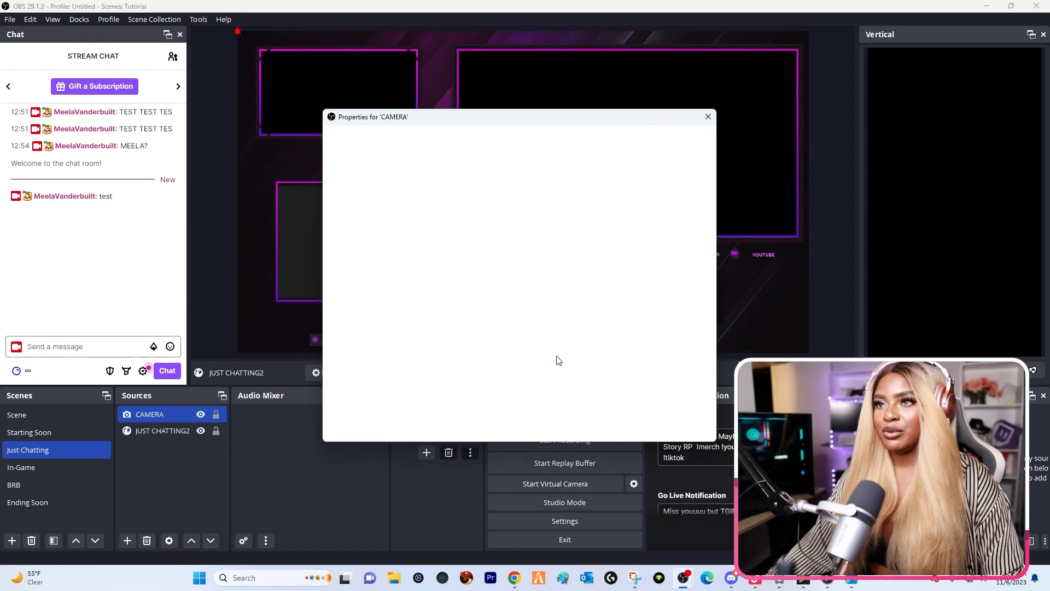
pyautogui.click(491, 289)
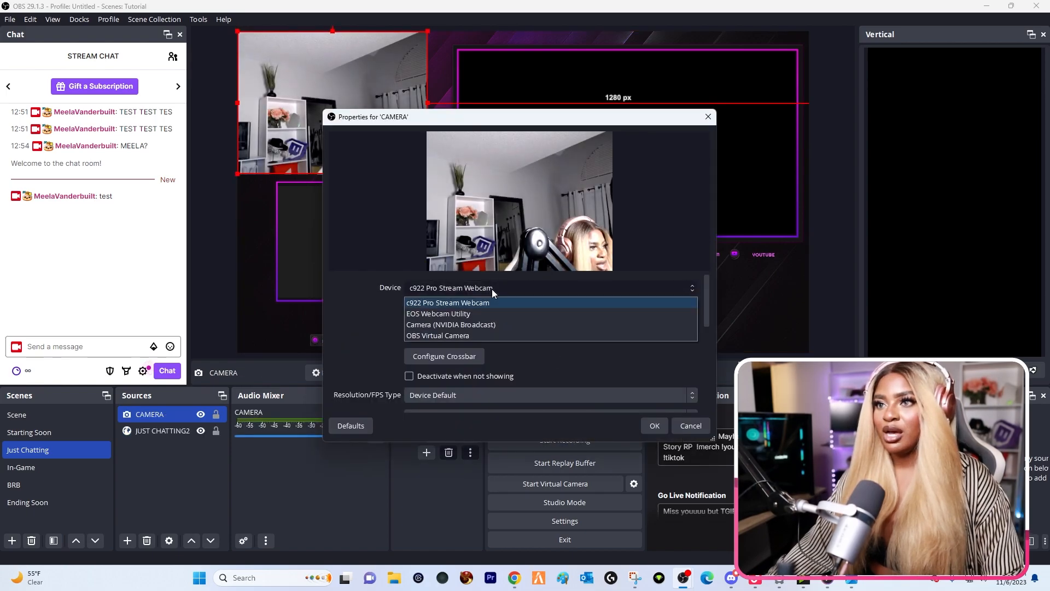
pyautogui.click(500, 302)
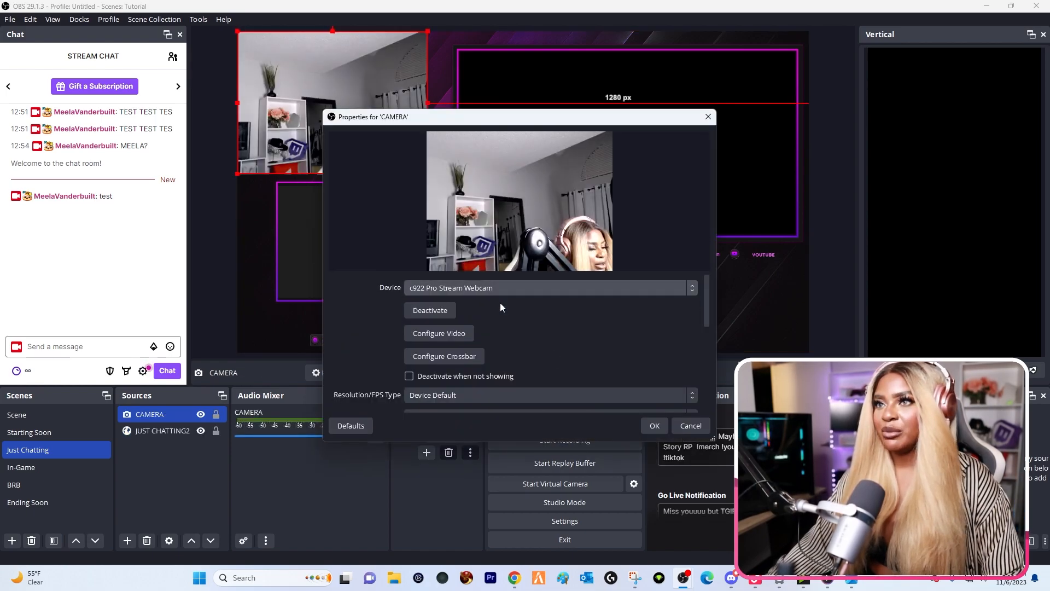
pyautogui.click(653, 424)
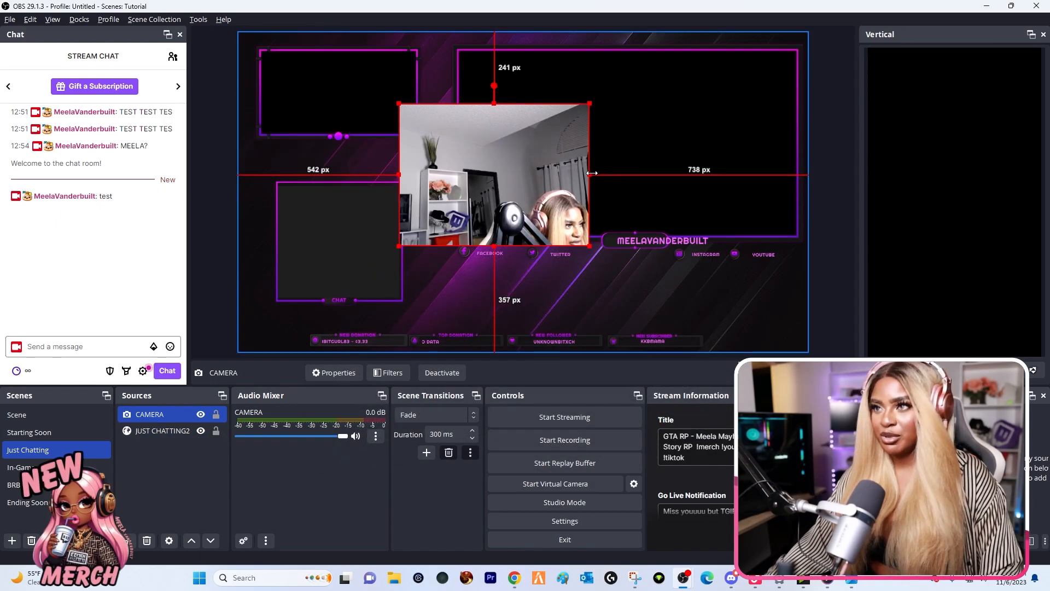
# Fit the camera feed into the large webcam frame and layer it beneath JUST CHATTING2
pyautogui.moveTo(504, 186); pyautogui.dragTo(563, 129)
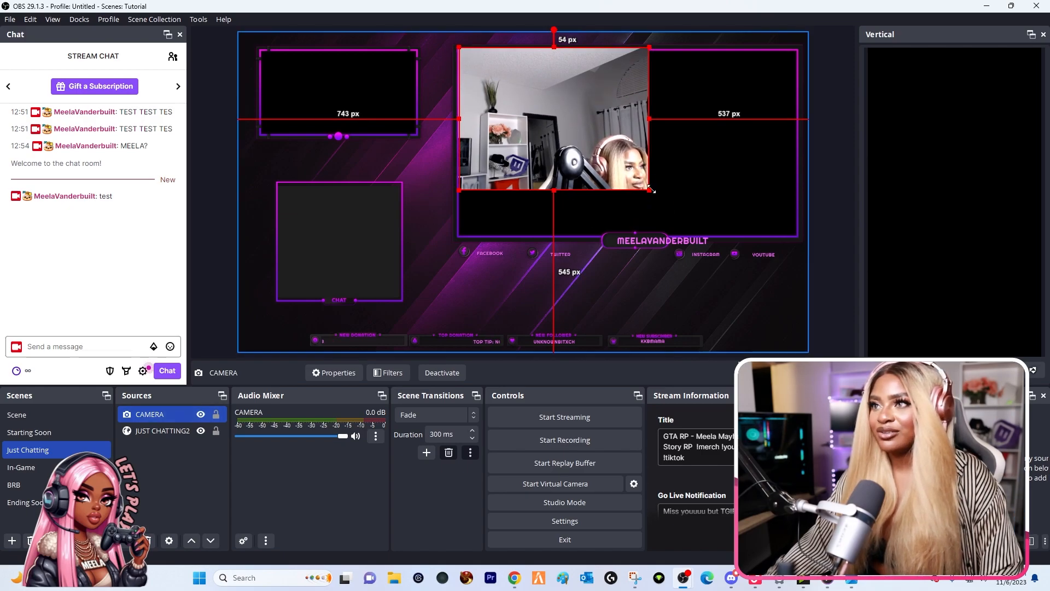
pyautogui.moveTo(650, 190); pyautogui.dragTo(810, 310)
pyautogui.moveTo(715, 243); pyautogui.dragTo(715, 194)
pyautogui.moveTo(163, 431)
pyautogui.mouseDown()
pyautogui.moveTo(166, 447)
pyautogui.moveTo(165, 438)
pyautogui.mouseUp()
pyautogui.moveTo(656, 171); pyautogui.dragTo(658, 163)
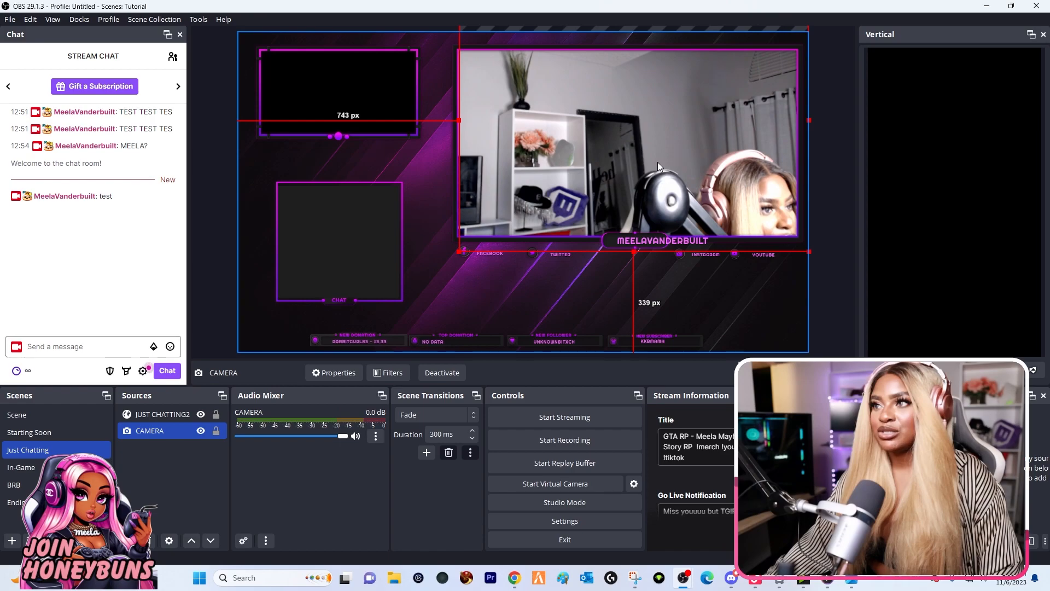
pyautogui.click(145, 475)
# Add a Game Capture named fIVEM that captures the specific FiveM window
pyautogui.click(128, 540)
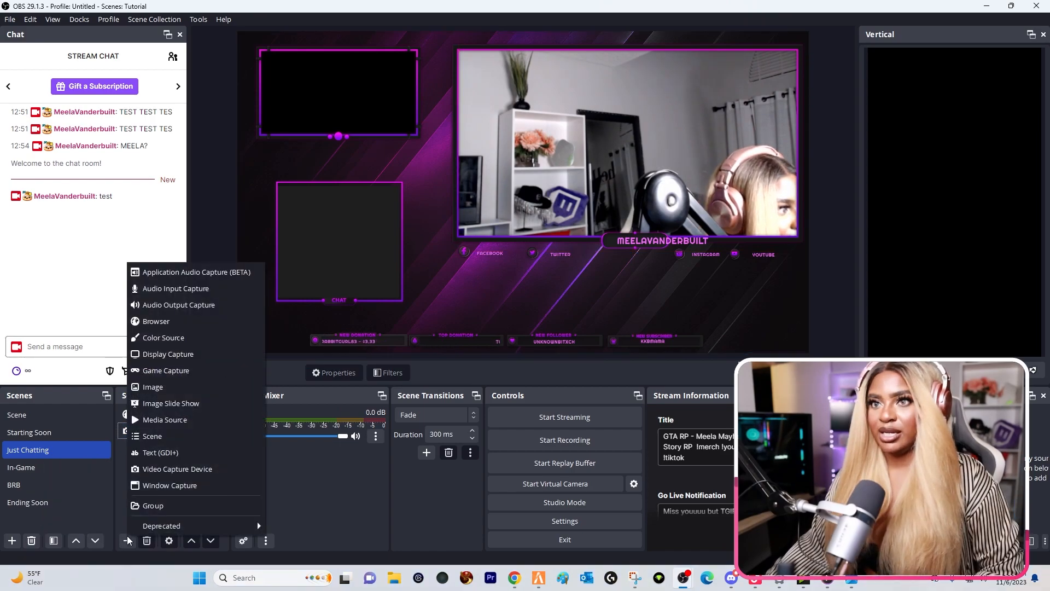
pyautogui.click(195, 370)
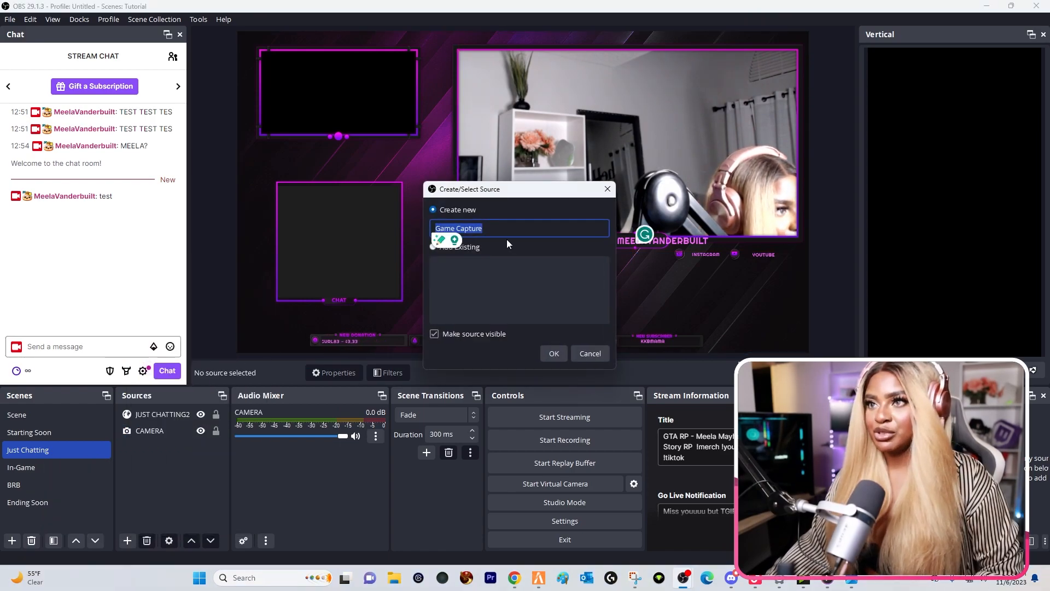
pyautogui.write('fIVEM')
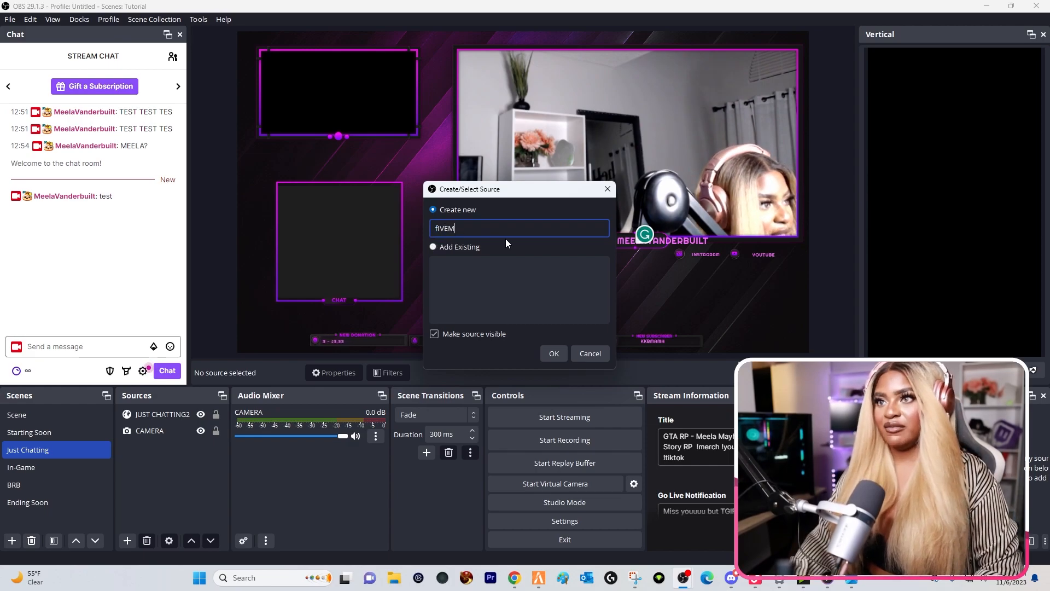
pyautogui.click(554, 355)
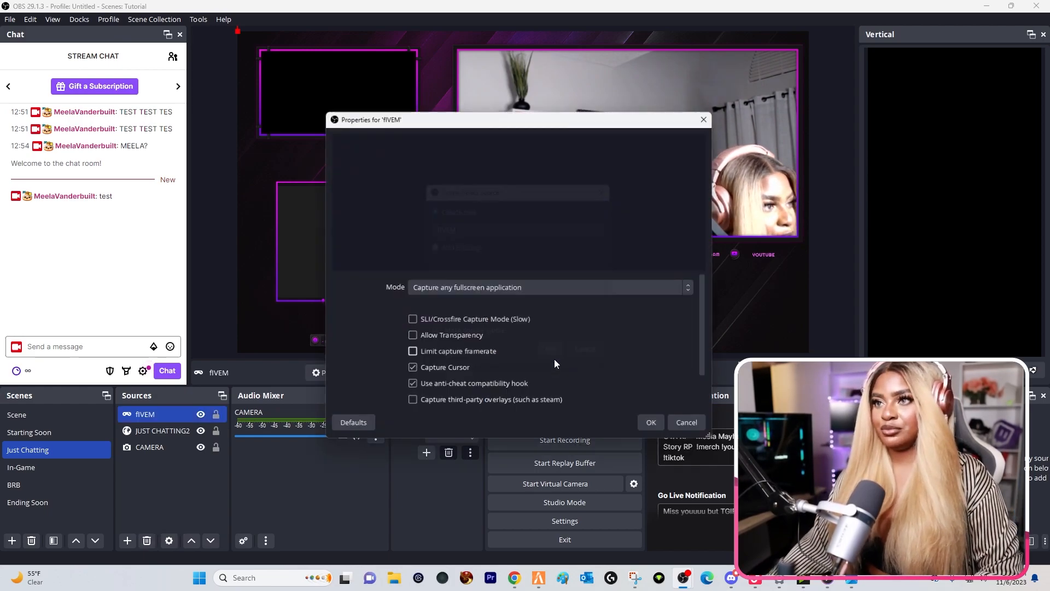
pyautogui.click(491, 288)
pyautogui.click(485, 313)
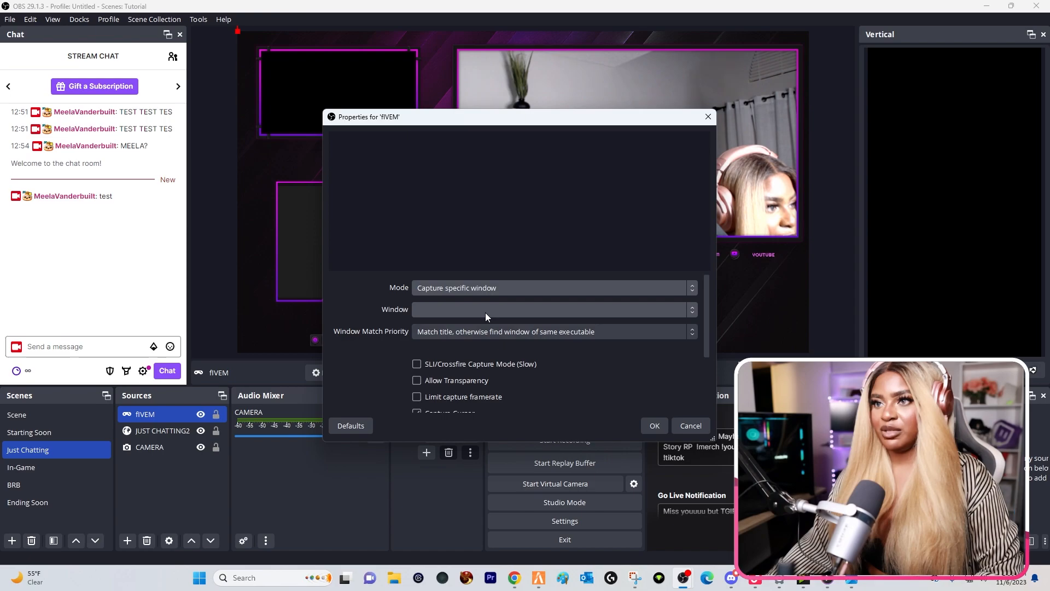
pyautogui.click(485, 313)
pyautogui.click(484, 357)
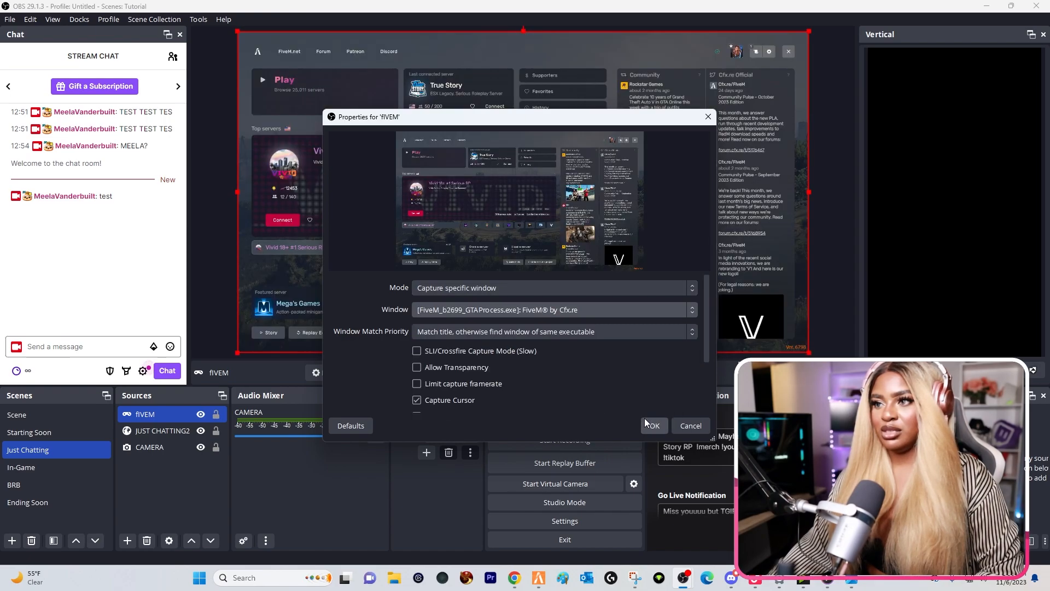
pyautogui.scroll(-2, 432, 314)
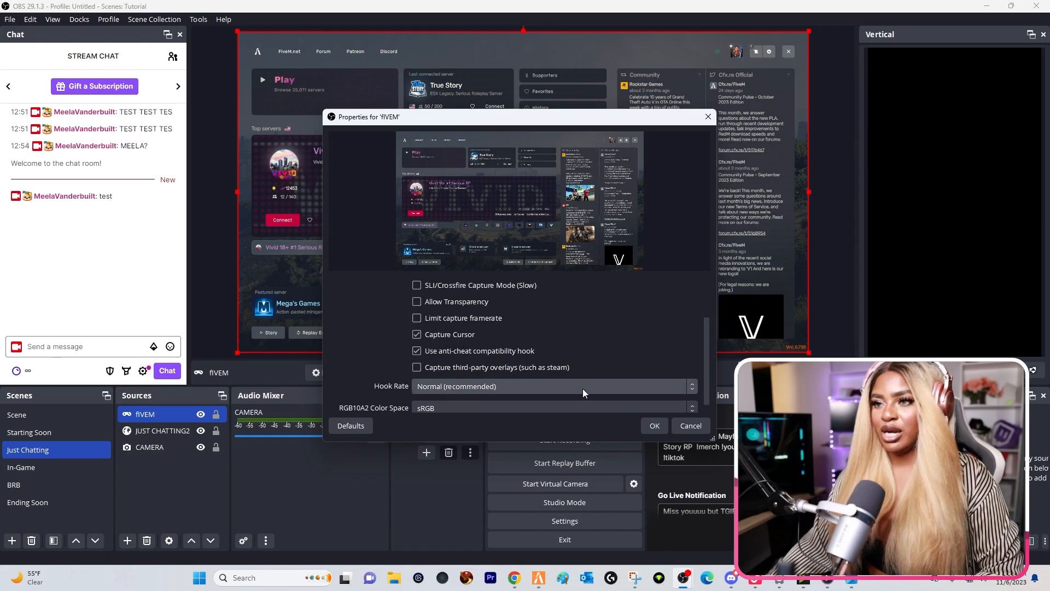
pyautogui.click(655, 426)
# Layer fIVEM beneath the overlay and fit it into the small top-left frame
pyautogui.moveTo(176, 414); pyautogui.dragTo(175, 456)
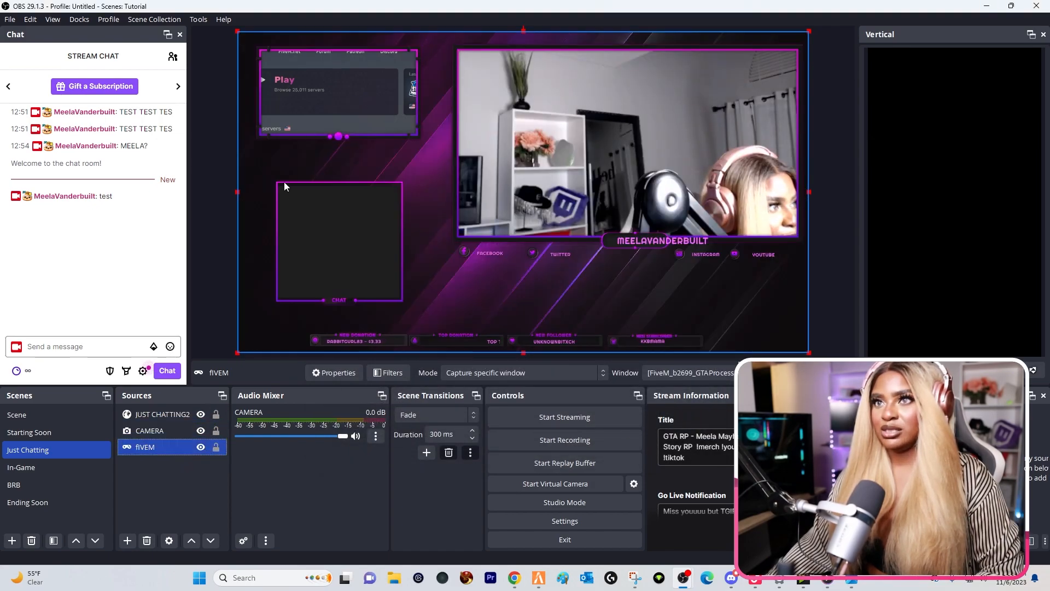
pyautogui.moveTo(238, 31); pyautogui.dragTo(612, 243)
pyautogui.moveTo(699, 305); pyautogui.dragTo(350, 113)
pyautogui.moveTo(458, 159); pyautogui.dragTo(418, 137)
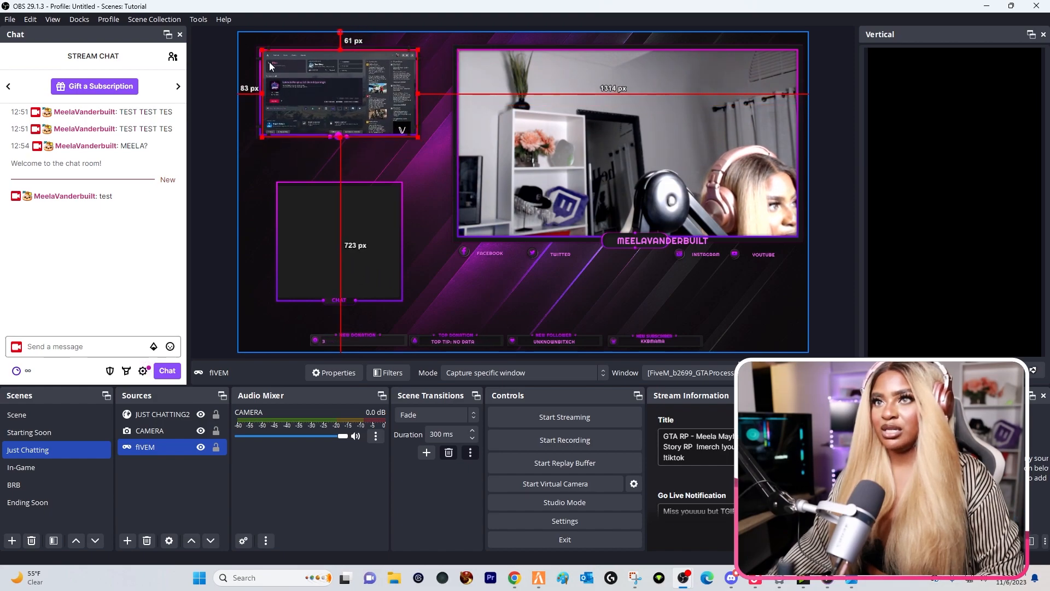
pyautogui.click(200, 126)
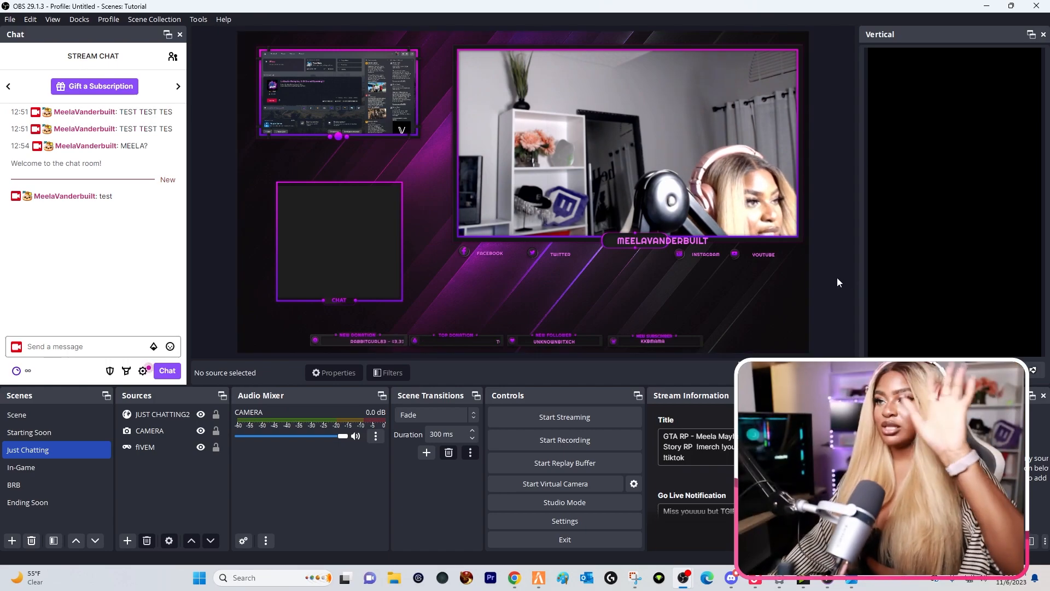
# Select the In-Game scene, then go back from the StreamElements editor to My Overlays
pyautogui.click(71, 467)
pyautogui.moveTo(515, 578)
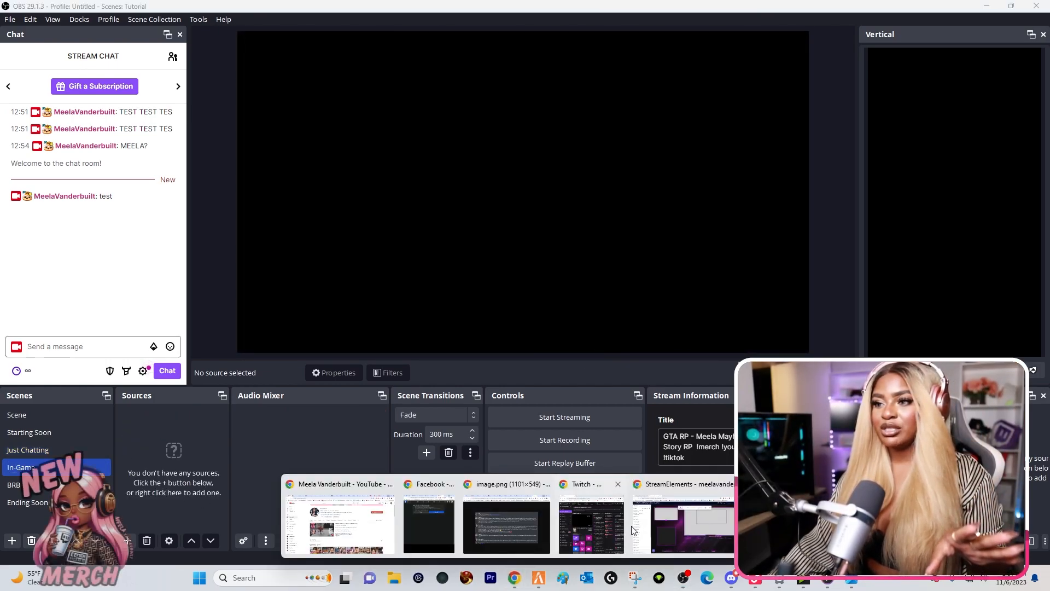
pyautogui.click(691, 528)
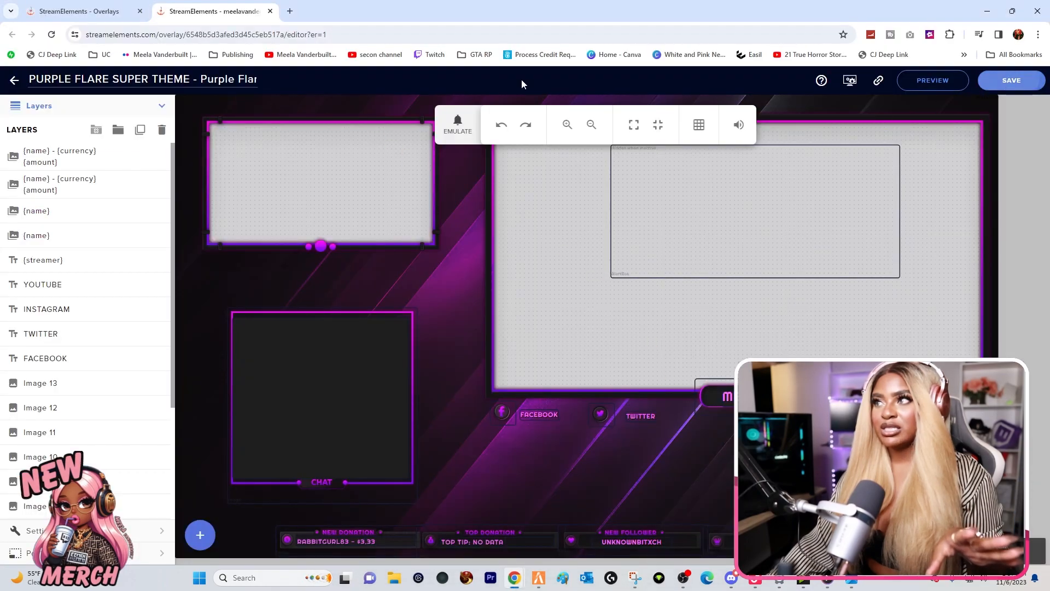
pyautogui.click(15, 81)
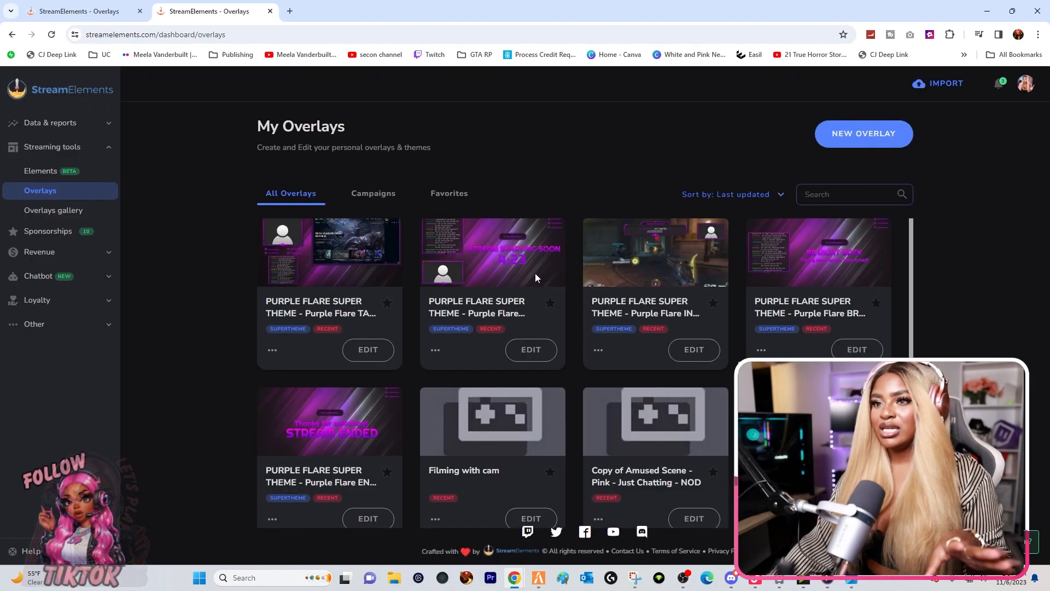
# Open the third Purple Flare overlay and move its TWITCH NAME text up to the top
pyautogui.click(694, 350)
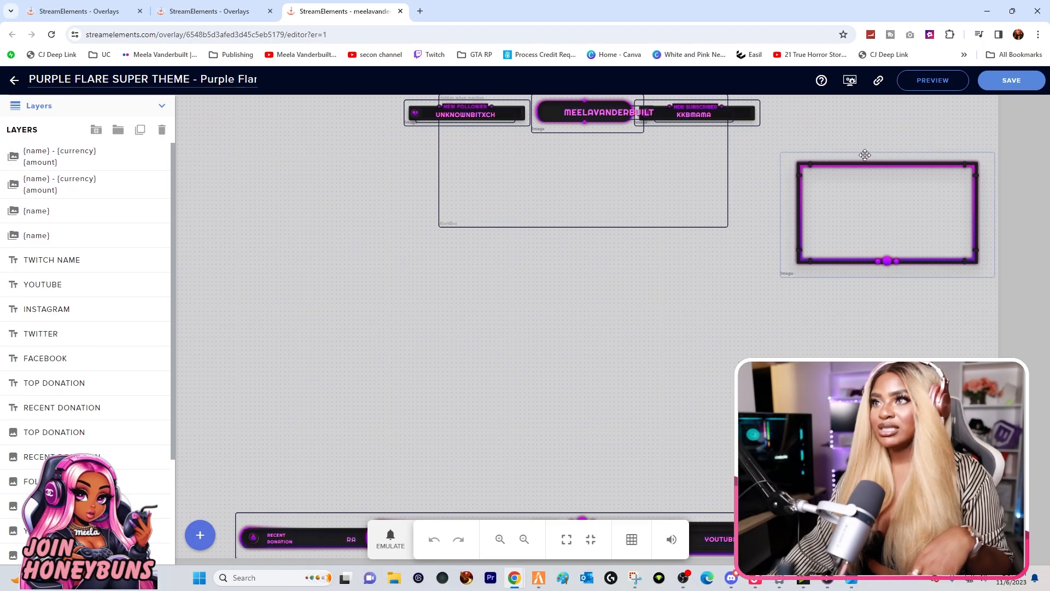
pyautogui.moveTo(632, 115); pyautogui.dragTo(597, 107)
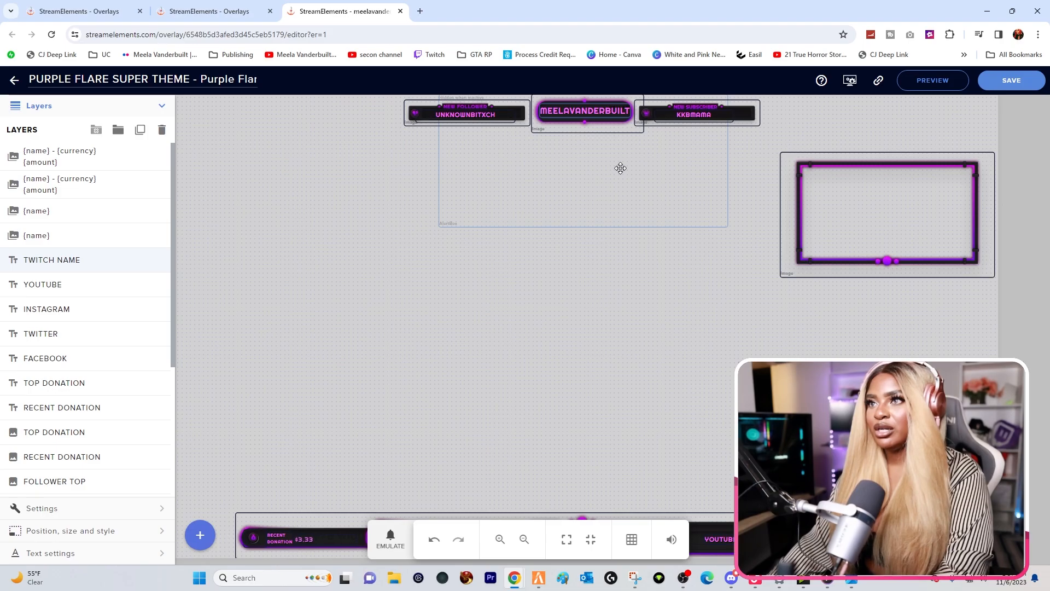
pyautogui.click(606, 257)
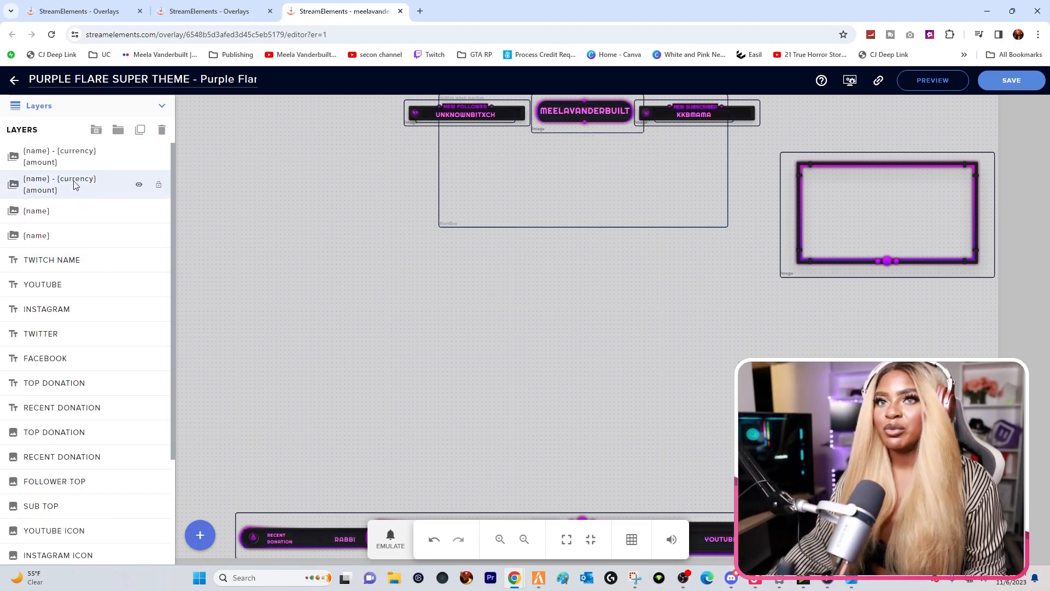
# Inspect the YOUTUBE layer's settings, text settings and position, then reveal the bottom social bar
pyautogui.click(75, 285)
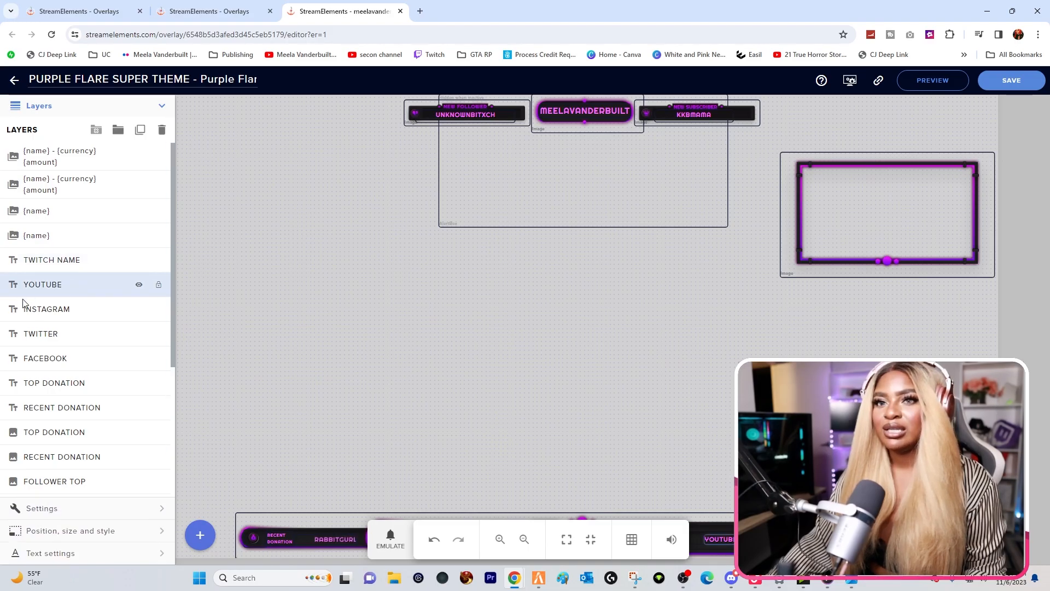
pyautogui.scroll(-2, 71, 312)
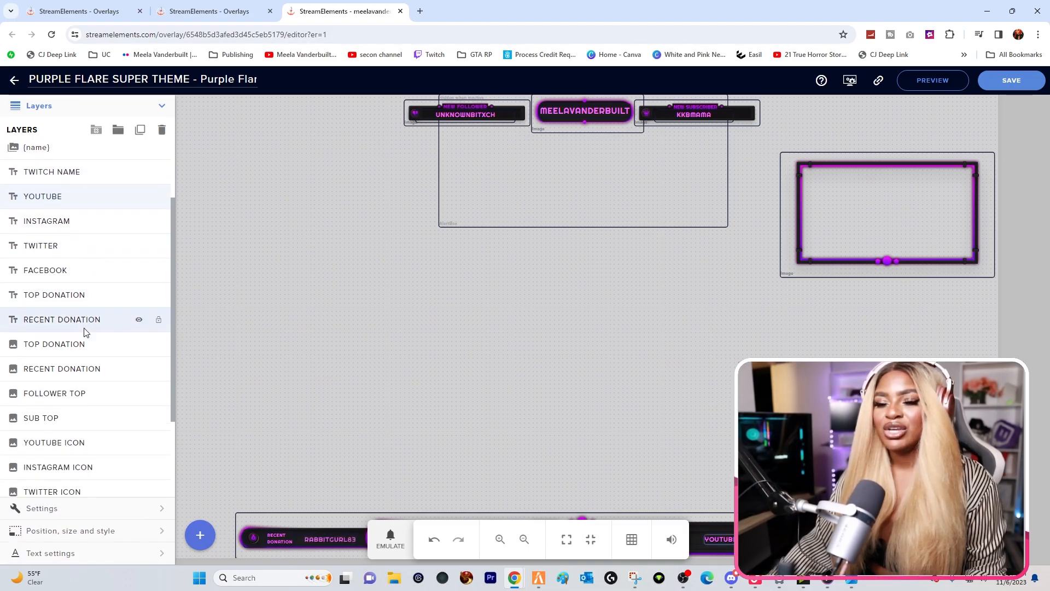
pyautogui.click(49, 509)
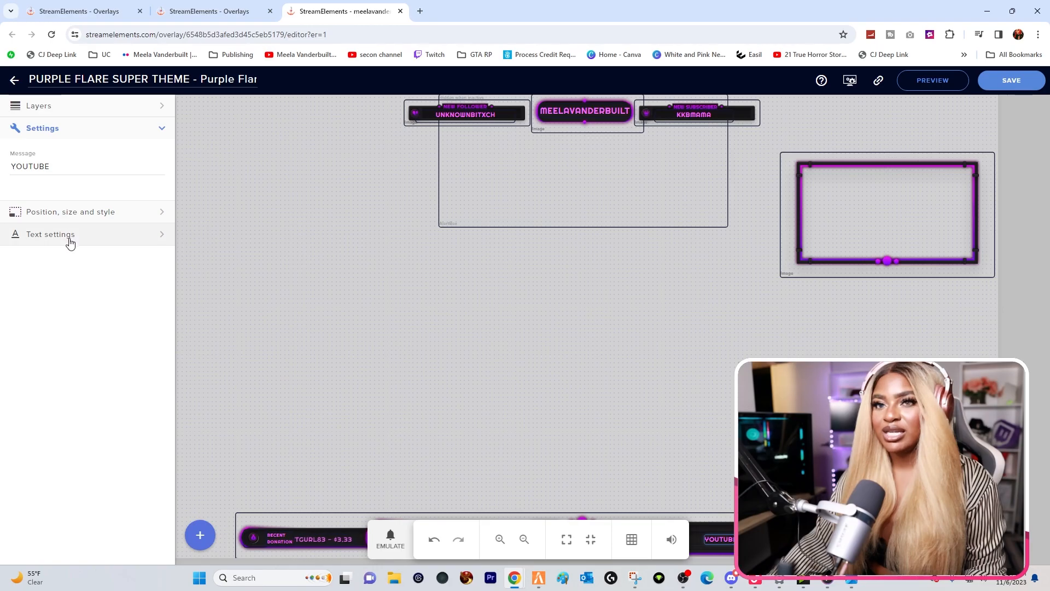
pyautogui.click(51, 234)
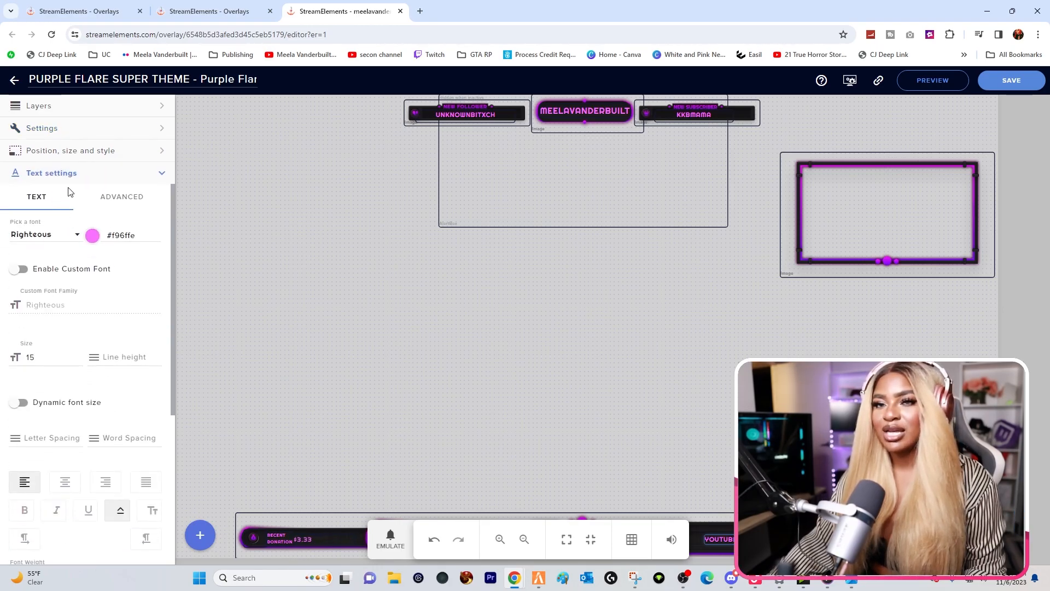
pyautogui.click(70, 159)
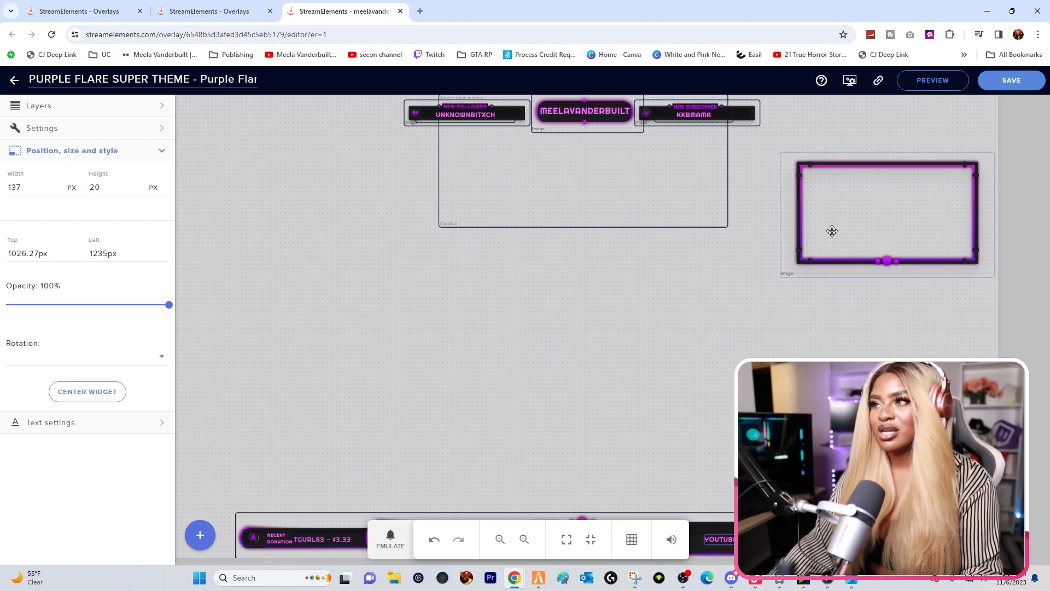
pyautogui.click(393, 354)
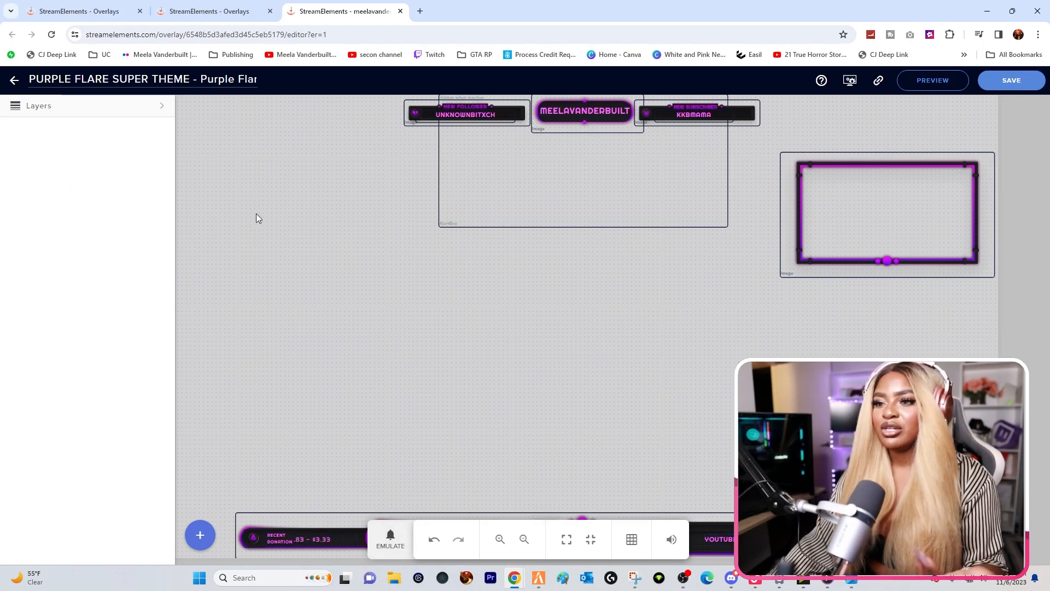
pyautogui.moveTo(429, 526); pyautogui.dragTo(257, 232)
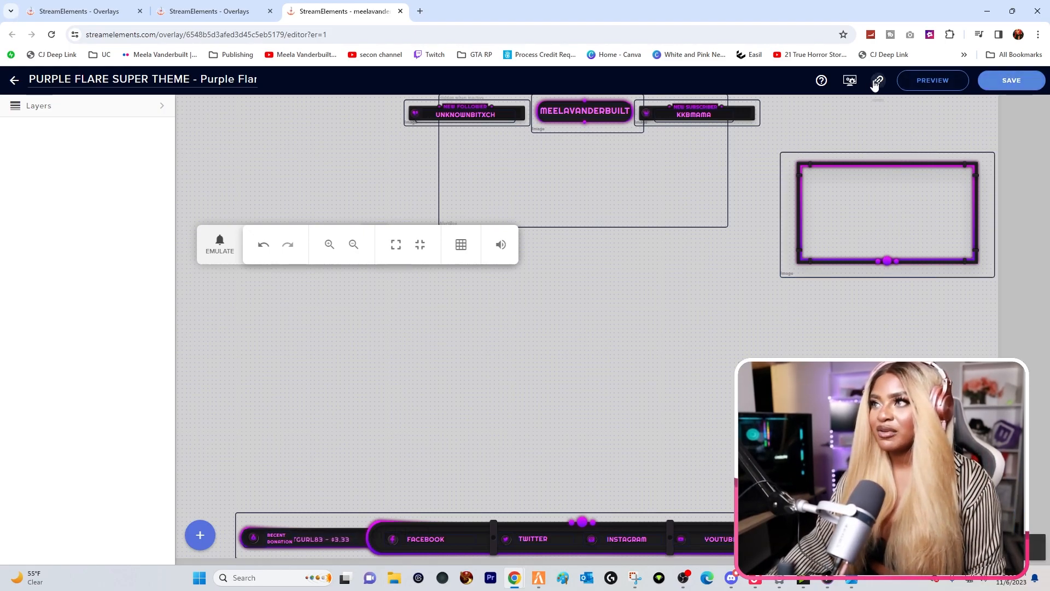
# Add browser source IN GAME 2 with the pasted in-game overlay URL at 1920×1080
pyautogui.click(691, 579)
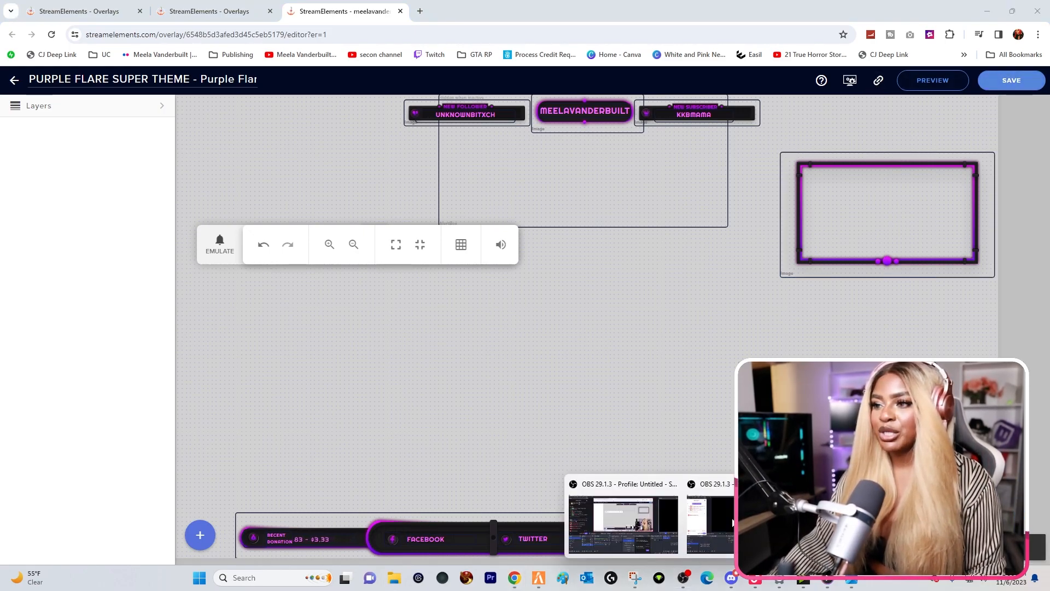
pyautogui.click(713, 522)
pyautogui.click(128, 541)
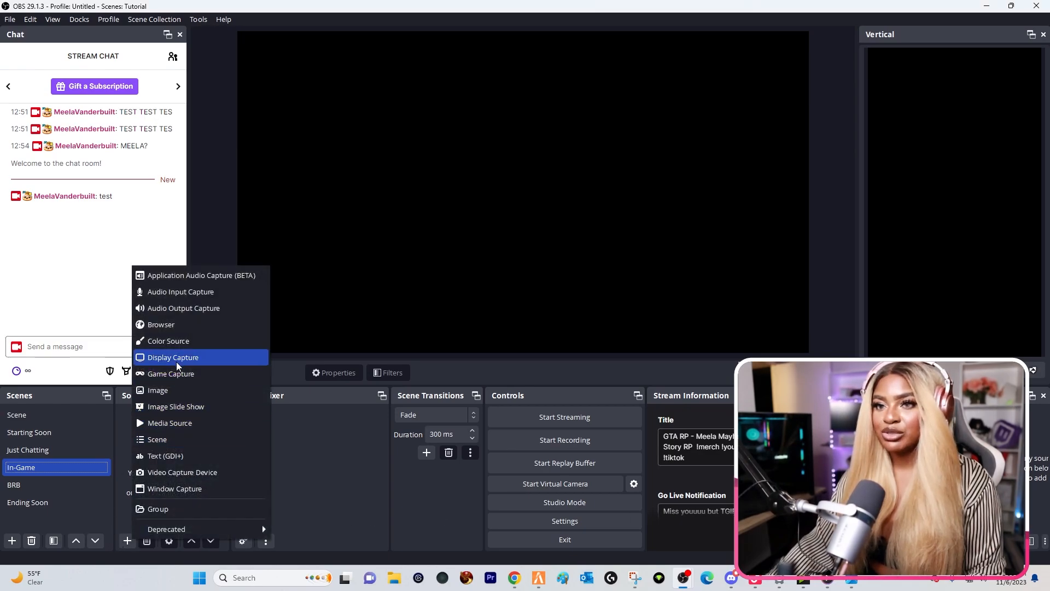
pyautogui.click(189, 327)
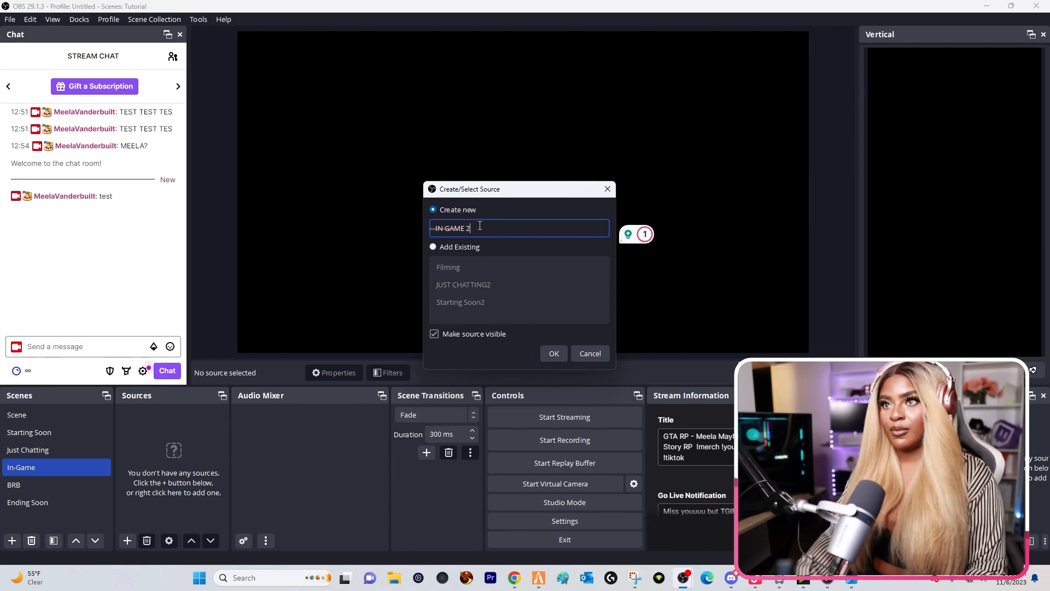
pyautogui.click(550, 353)
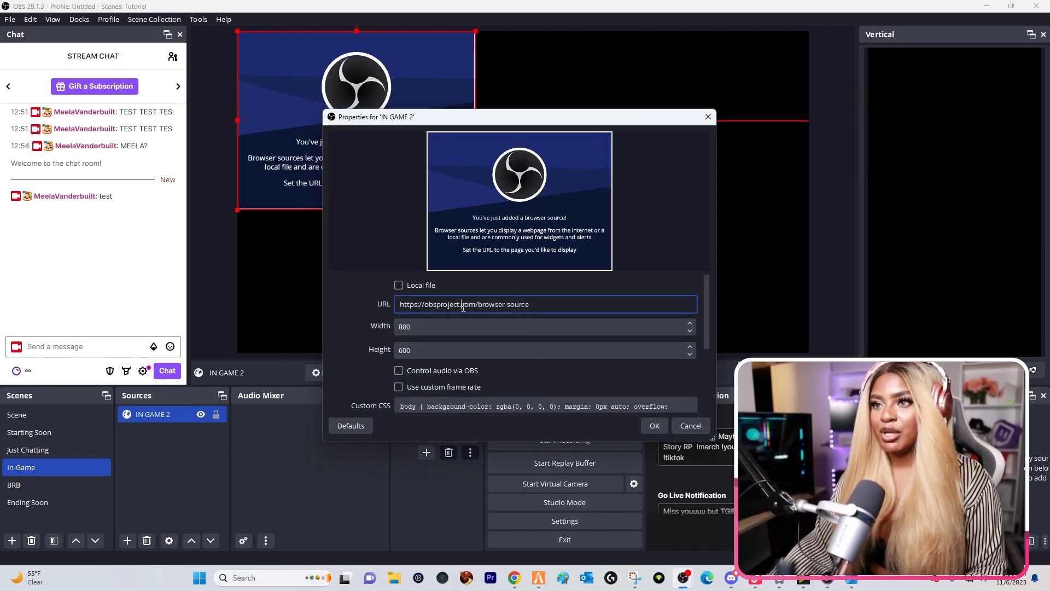
pyautogui.tripleClick(463, 308)
pyautogui.hotkey('ctrl', 'v')
pyautogui.click(444, 328)
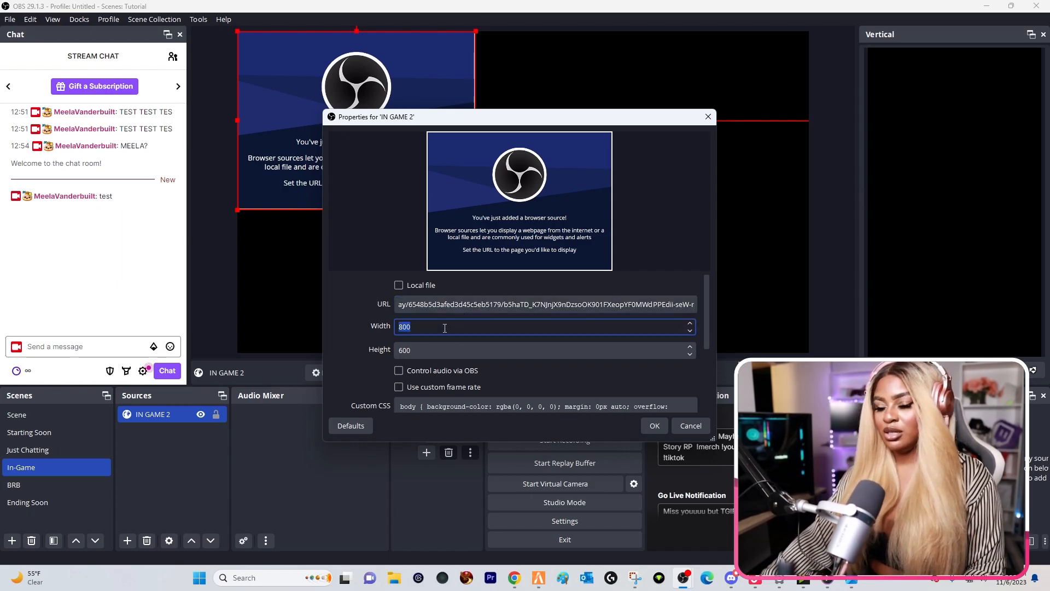
pyautogui.write('1920')
pyautogui.press('Tab')
pyautogui.write('1080')
pyautogui.click(655, 426)
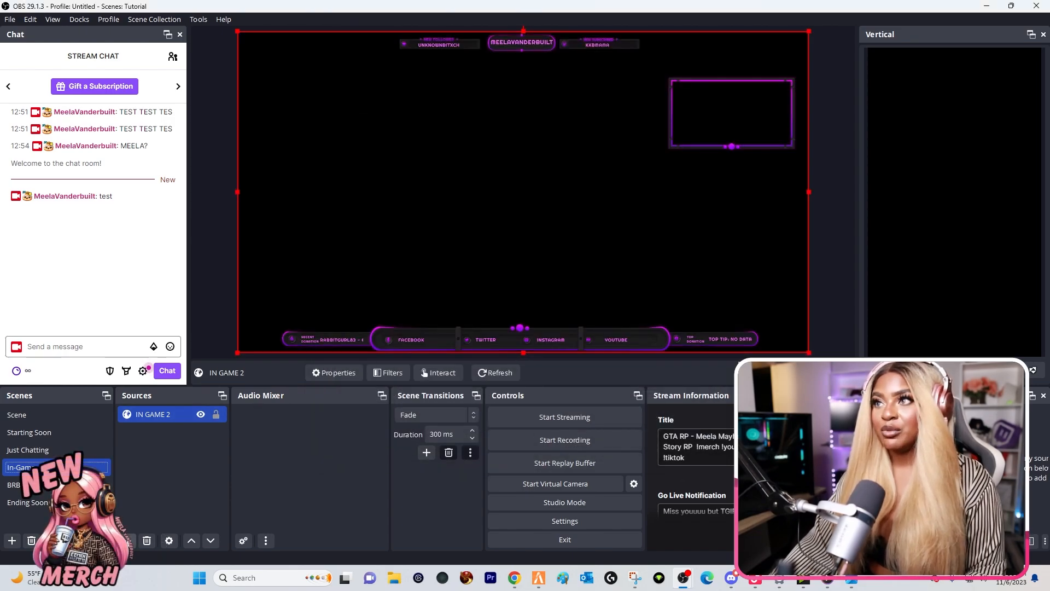
# Add the existing CAMERA video capture device to the In-Game scene
pyautogui.click(126, 541)
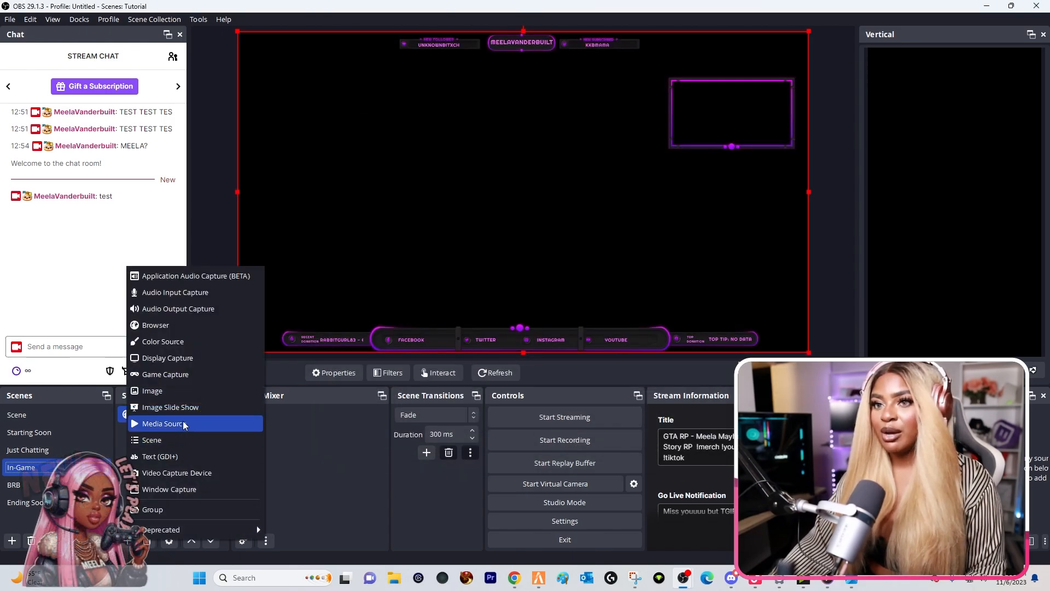
pyautogui.click(173, 471)
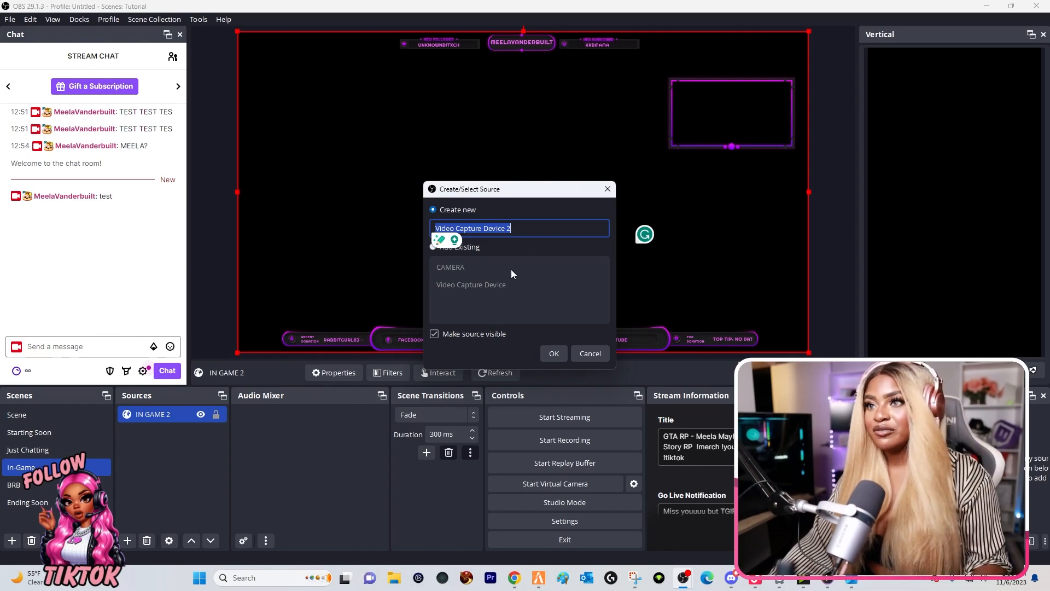
pyautogui.click(481, 249)
pyautogui.click(472, 264)
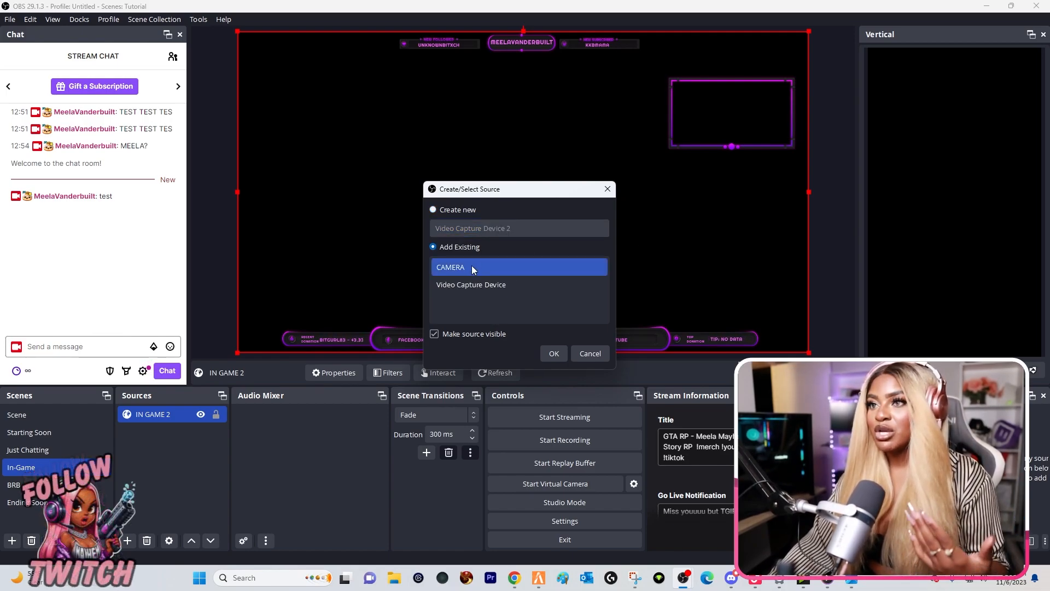
pyautogui.click(550, 350)
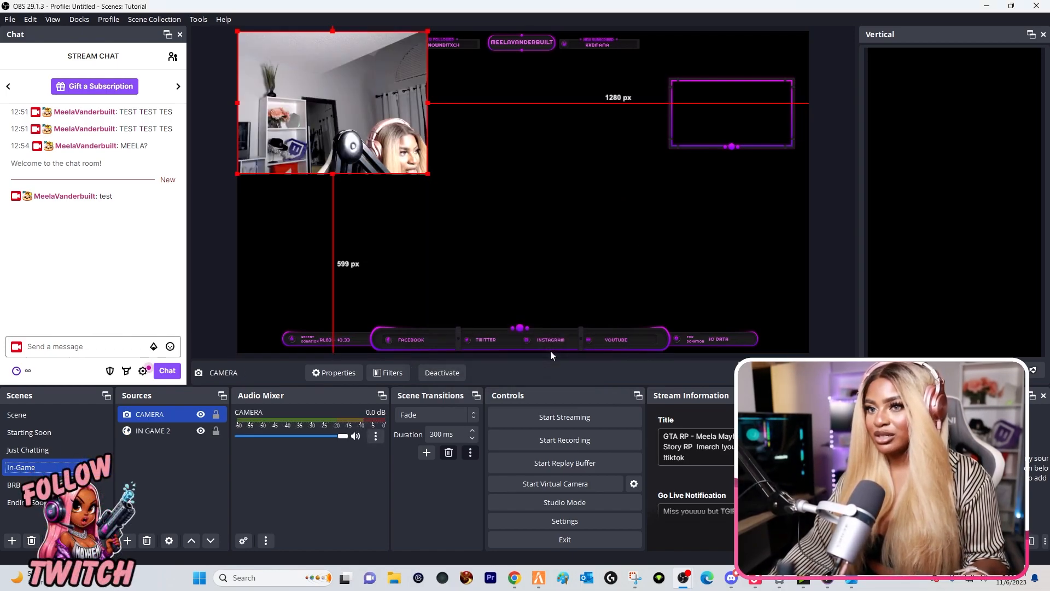
# Shrink CAMERA into the top-right purple frame and layer it beneath IN GAME 2
pyautogui.moveTo(296, 172); pyautogui.dragTo(670, 184)
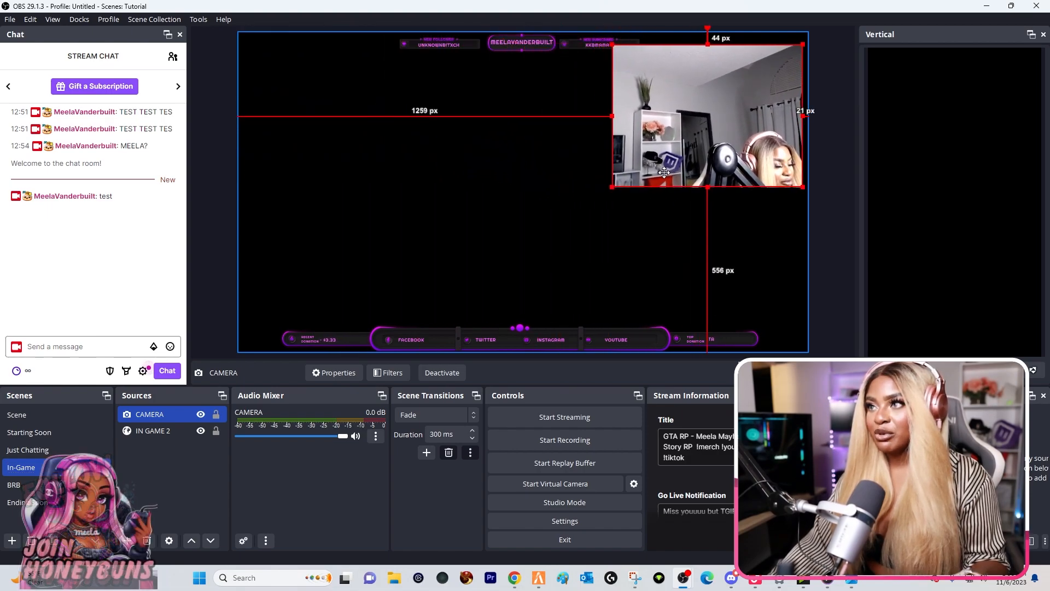
pyautogui.moveTo(612, 45); pyautogui.dragTo(685, 123)
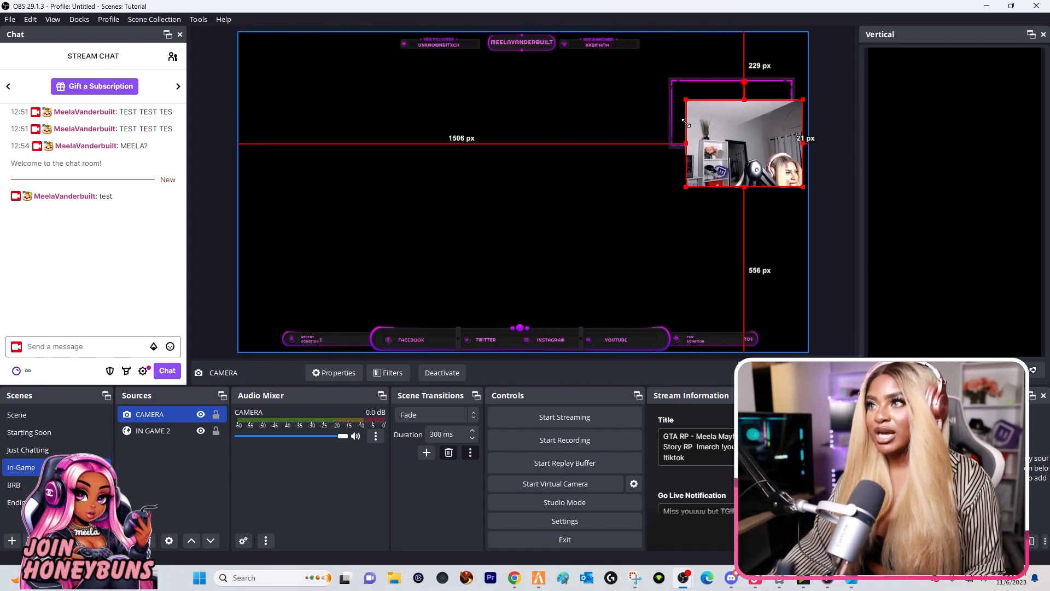
pyautogui.moveTo(750, 151); pyautogui.dragTo(672, 109)
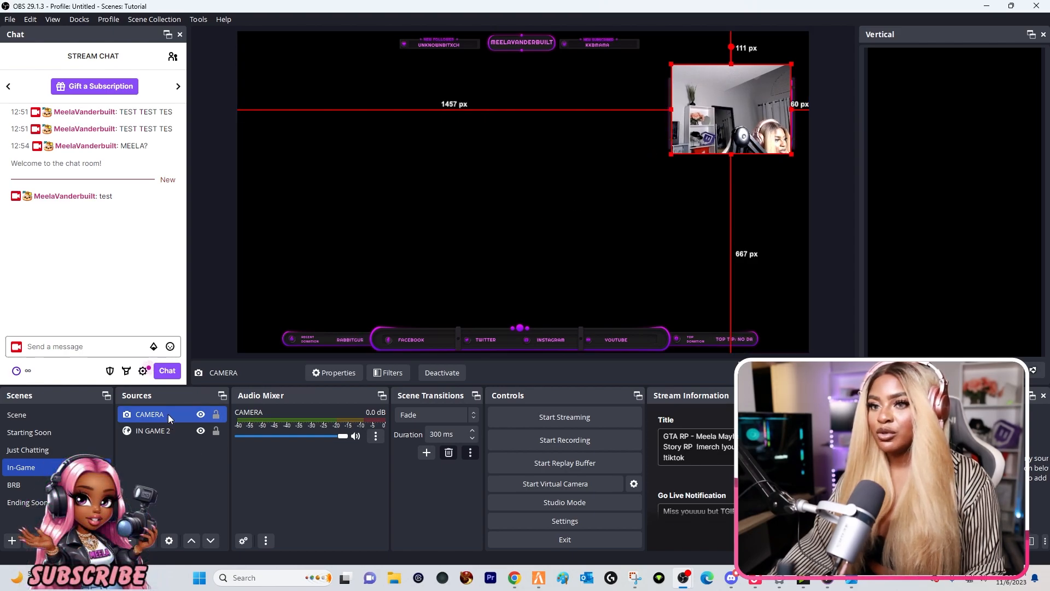
pyautogui.moveTo(169, 415); pyautogui.dragTo(172, 441)
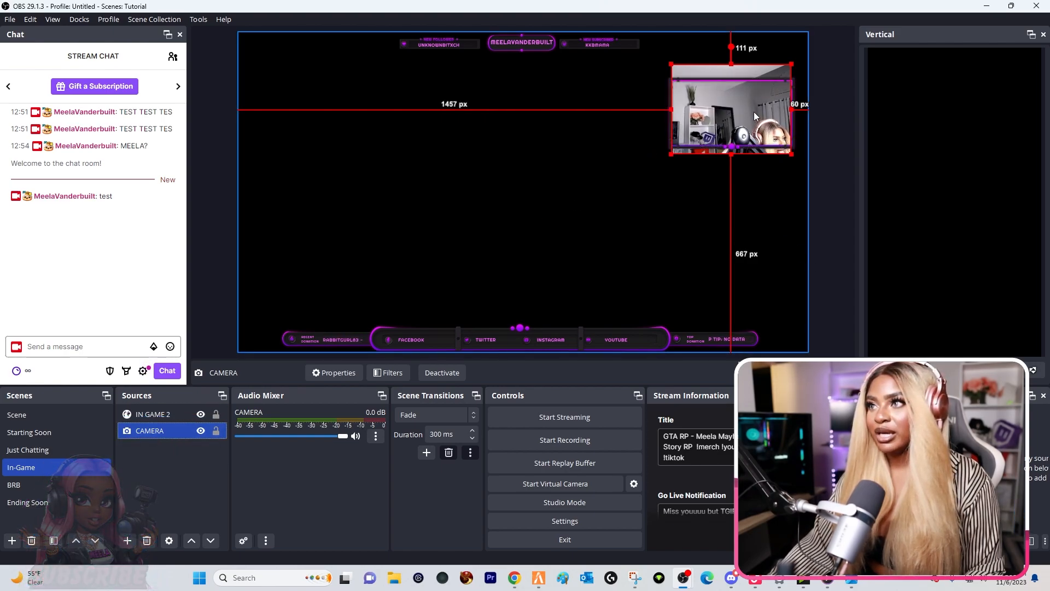
pyautogui.moveTo(735, 65)
pyautogui.mouseDown()
pyautogui.moveTo(738, 80)
pyautogui.moveTo(737, 65)
pyautogui.mouseUp()
# Nudge the CAMERA webcam so it sits neatly inside the top-right purple frame
pyautogui.press('super')
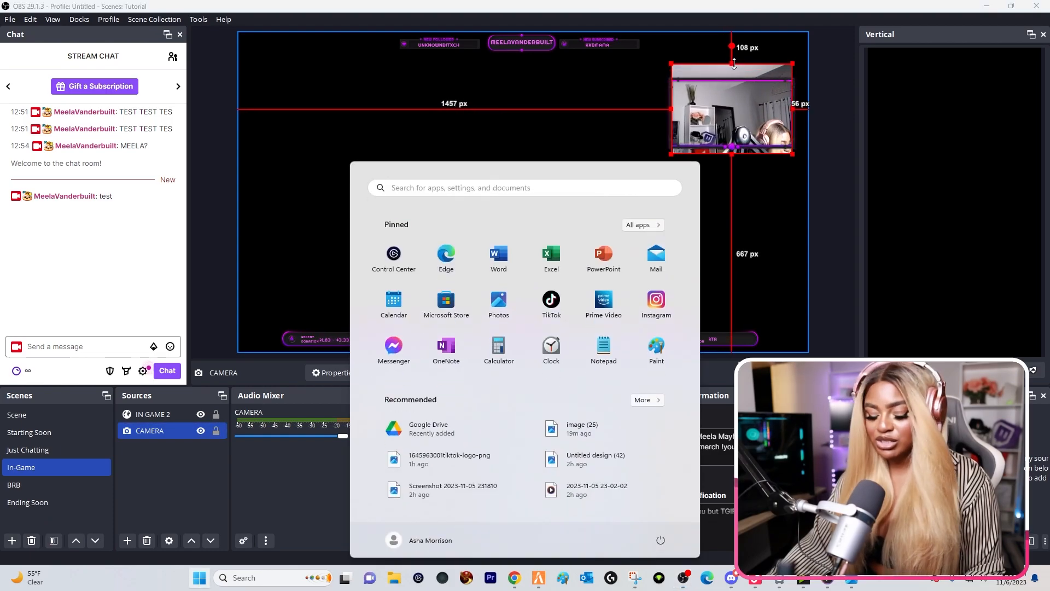
pyautogui.click(803, 114)
pyautogui.click(726, 69)
pyautogui.moveTo(726, 69); pyautogui.dragTo(737, 80)
pyautogui.click(804, 119)
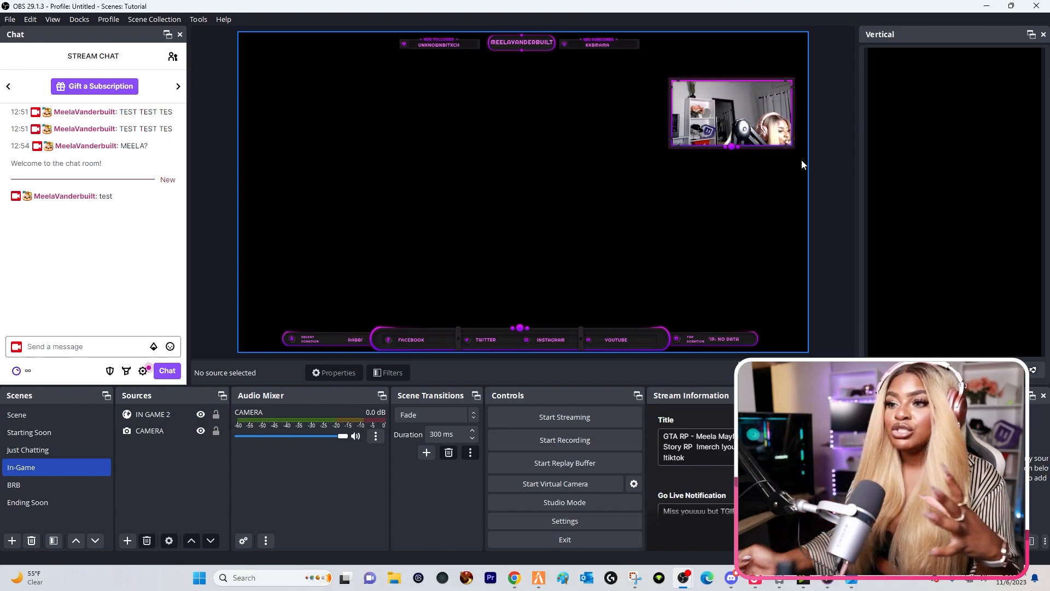
# Enlarge the StreamElements webcam frame to 608×396 px and save the overlay
pyautogui.moveTo(513, 582)
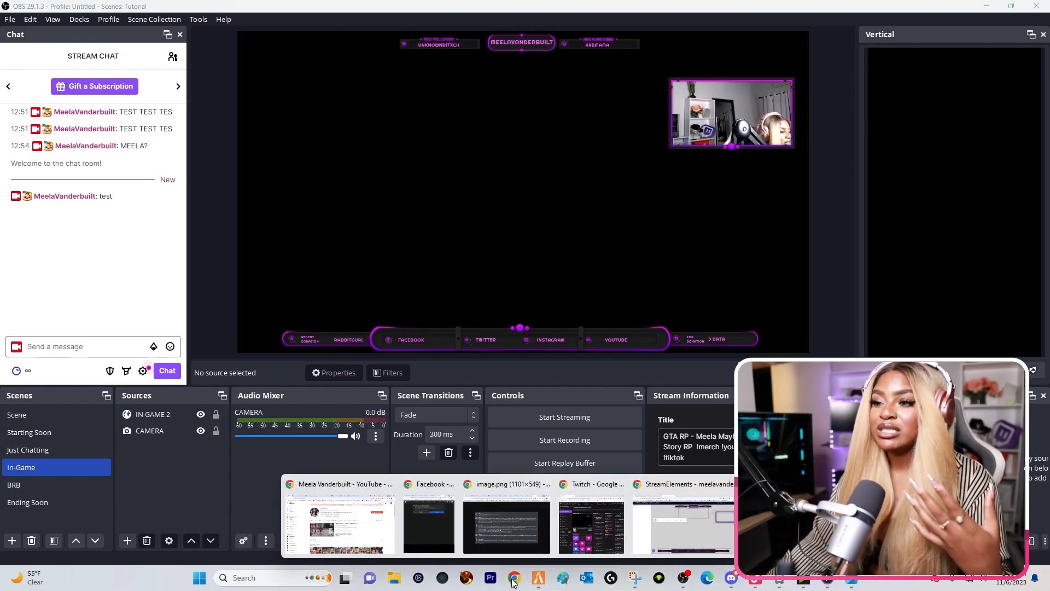
pyautogui.click(657, 537)
pyautogui.moveTo(779, 278); pyautogui.dragTo(736, 322)
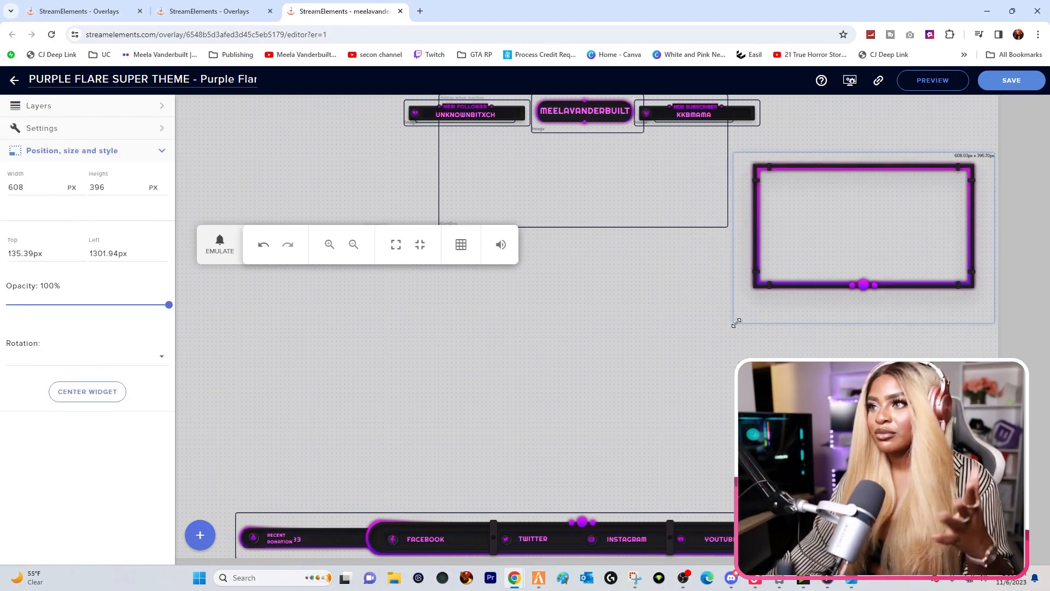
pyautogui.click(1012, 80)
# Resize the OBS CAMERA feed to fill the enlarged purple frame
pyautogui.click(684, 578)
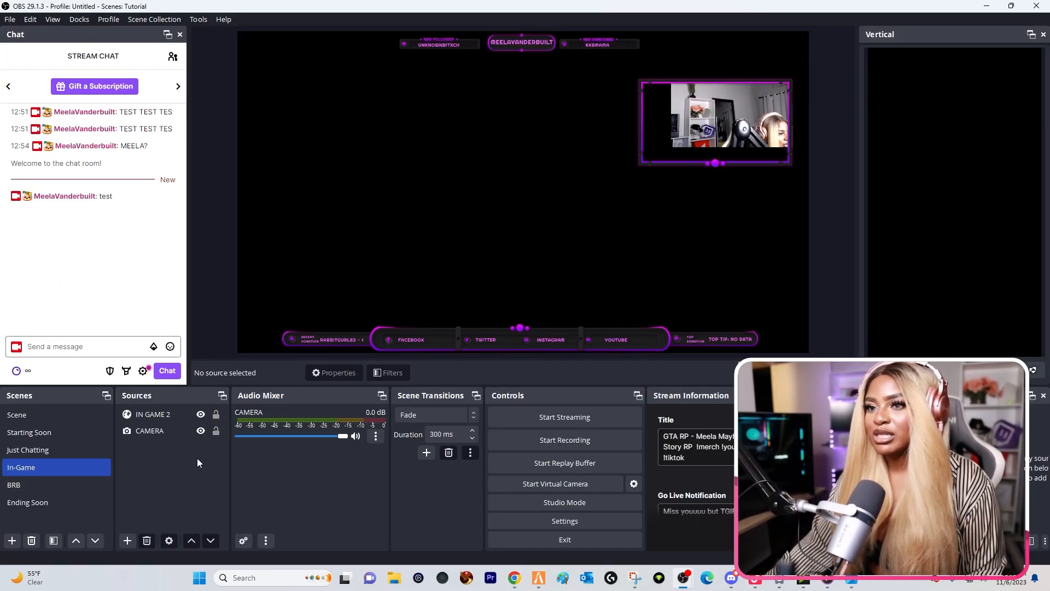
pyautogui.click(166, 431)
pyautogui.moveTo(673, 147); pyautogui.dragTo(643, 163)
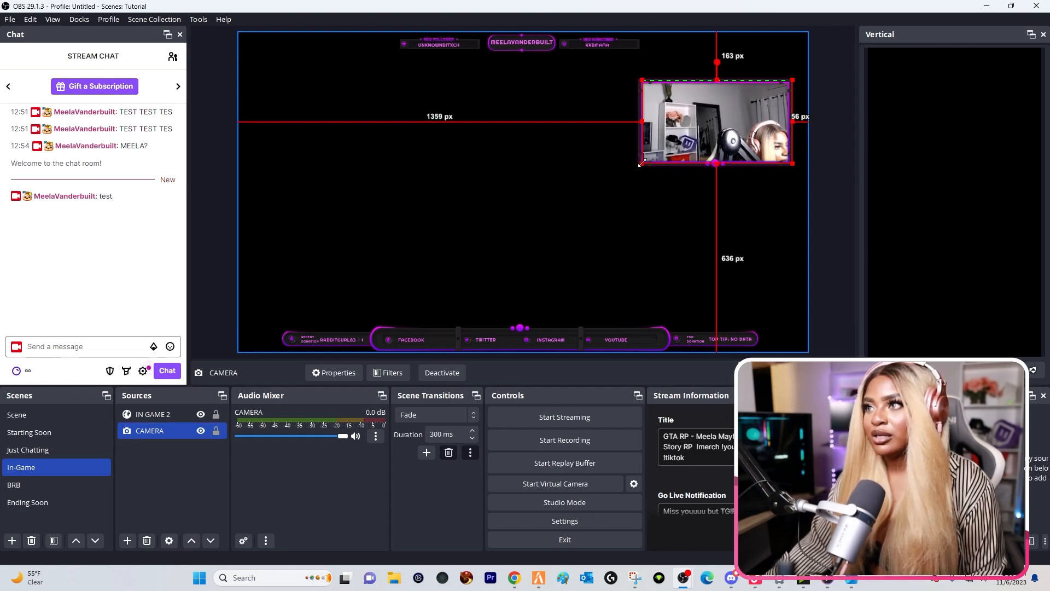
pyautogui.click(841, 202)
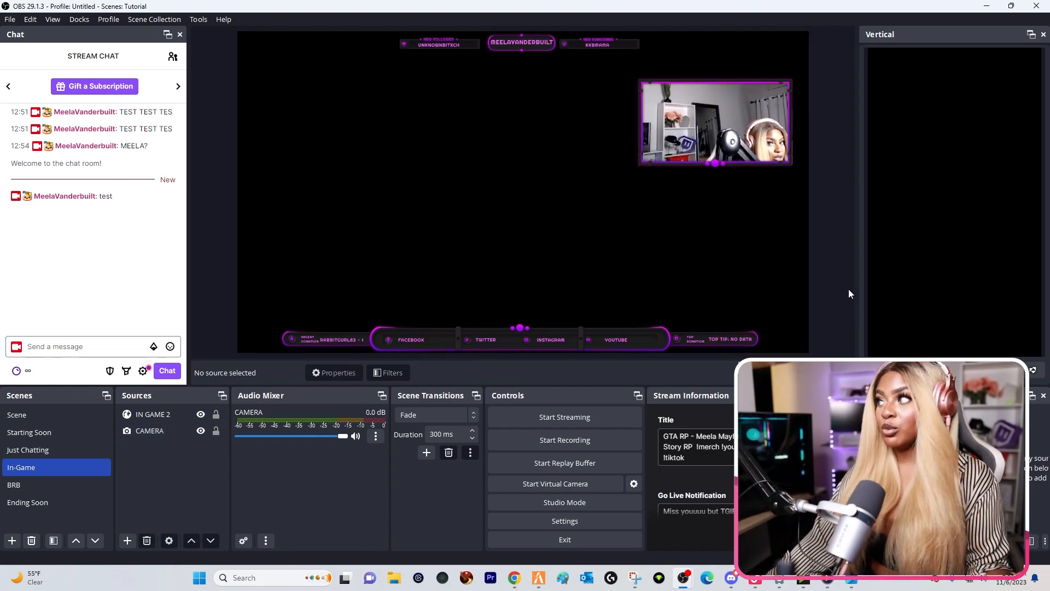
# Select the BRB scene, glance at the StreamElements editor, and return to OBS
pyautogui.click(44, 485)
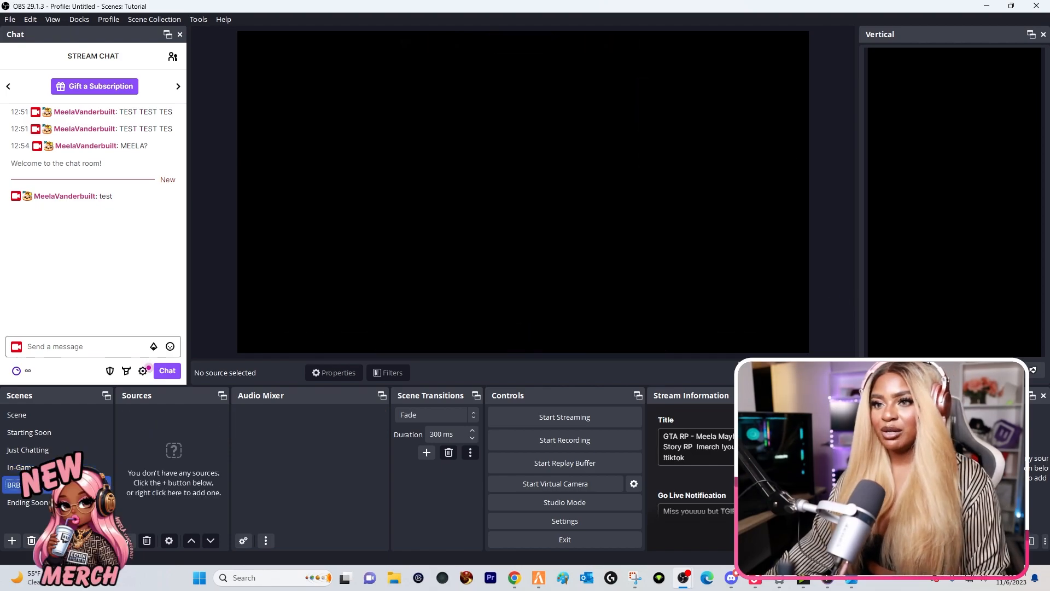
pyautogui.moveTo(515, 578)
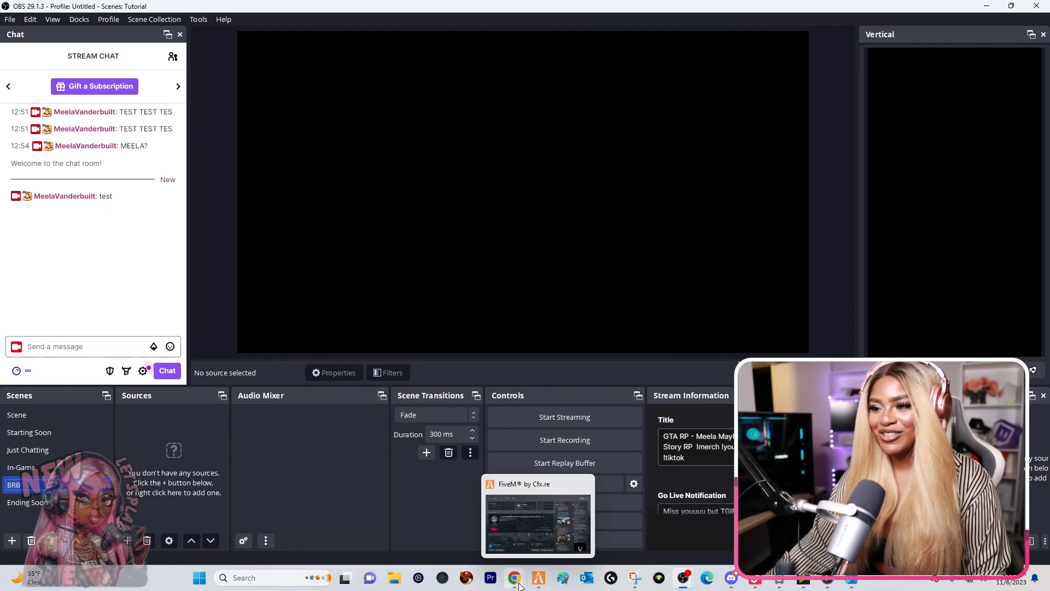
pyautogui.click(683, 525)
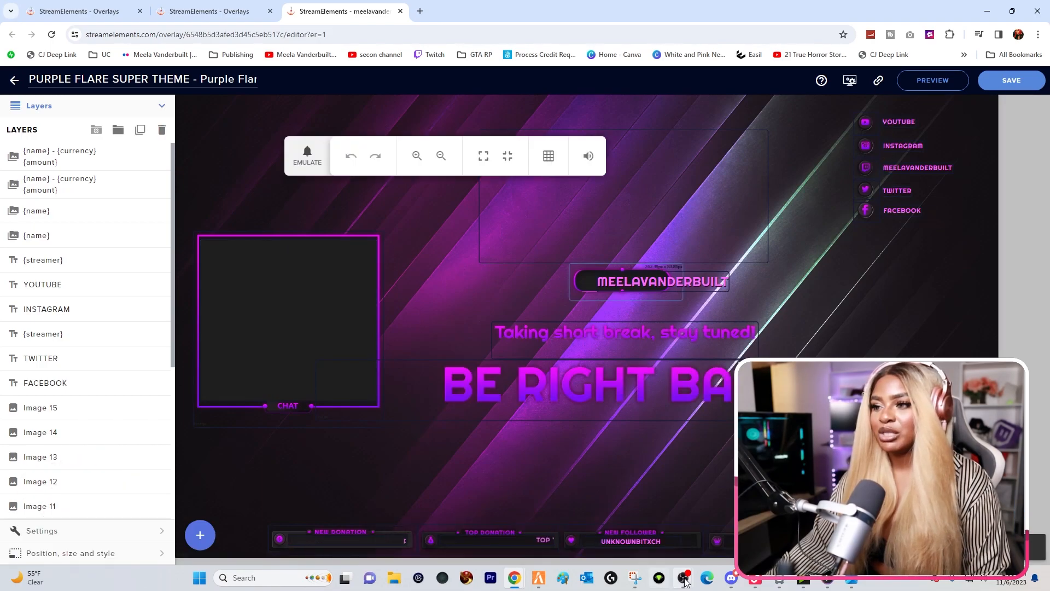
pyautogui.click(686, 582)
pyautogui.click(742, 527)
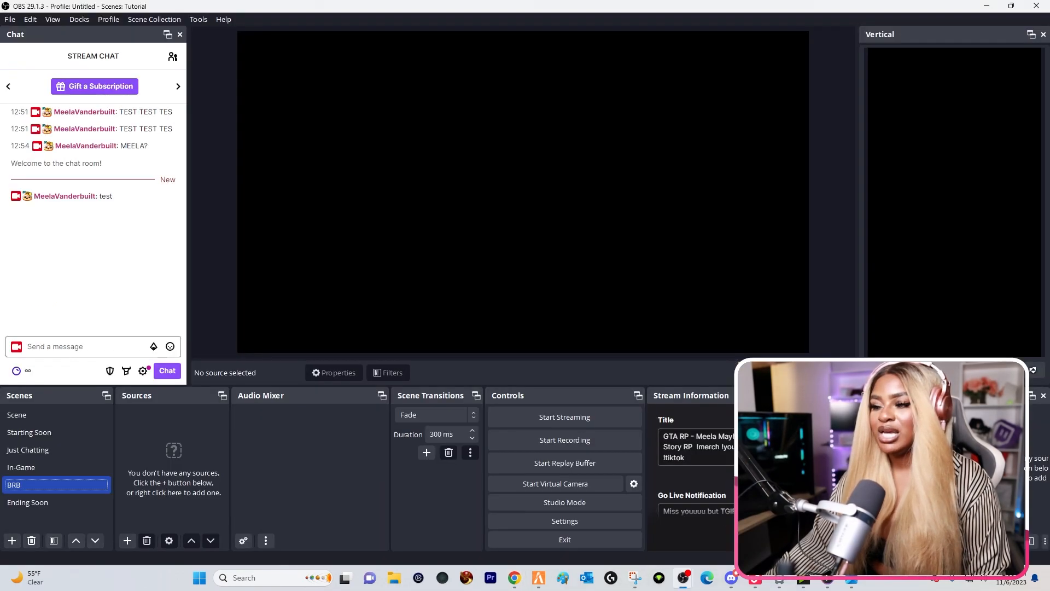
# Add browser source BRB2 with the pasted BRB overlay URL at 1920×1080
pyautogui.click(129, 540)
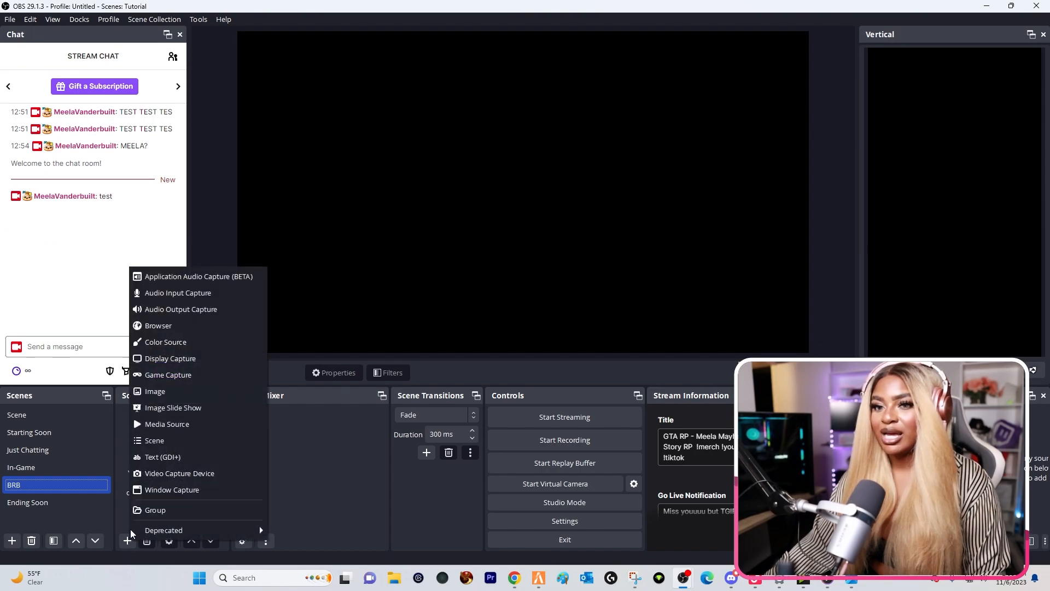
pyautogui.click(178, 357)
pyautogui.write('BRB2')
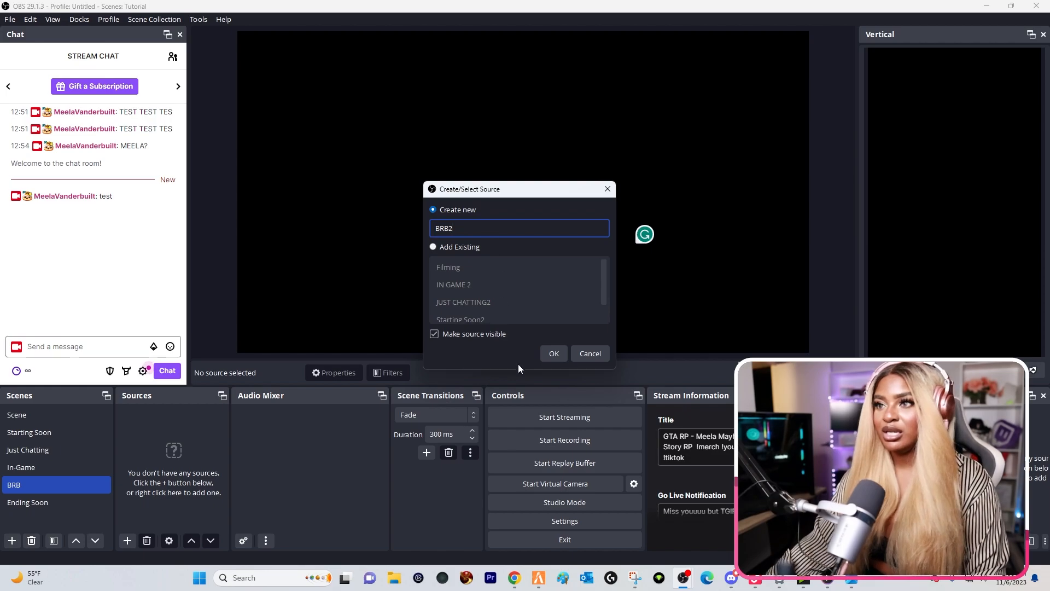
pyautogui.click(553, 353)
pyautogui.tripleClick(438, 304)
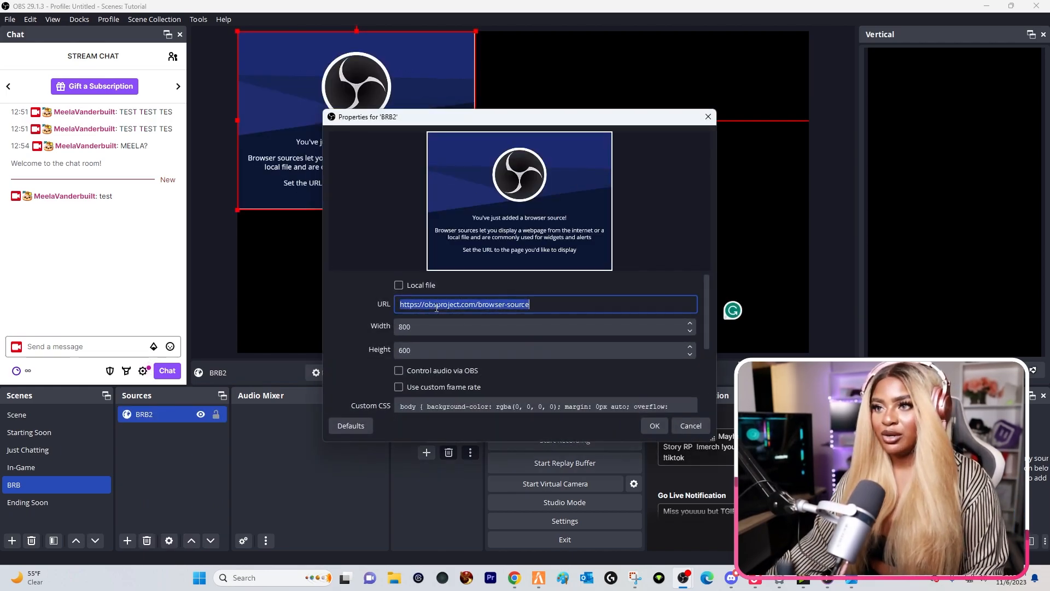
pyautogui.hotkey('ctrl', 'v')
pyautogui.doubleClick(435, 327)
pyautogui.write('1920')
pyautogui.press('Tab')
pyautogui.write('10')
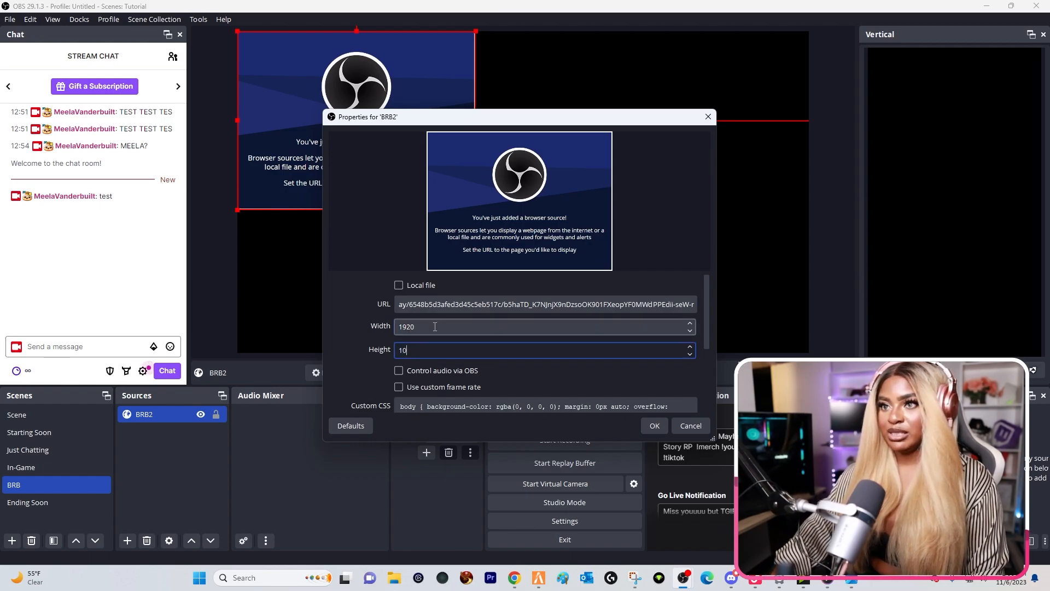
pyautogui.click(655, 425)
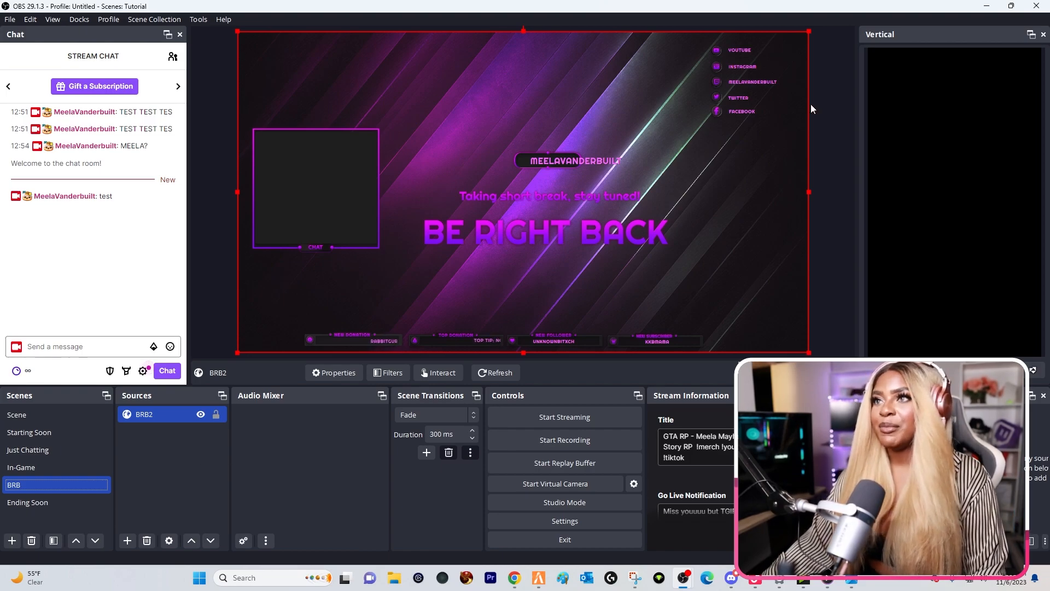
pyautogui.click(54, 501)
# Open the Stream Ending overlay in StreamElements and copy its overlay URL
pyautogui.moveTo(514, 578)
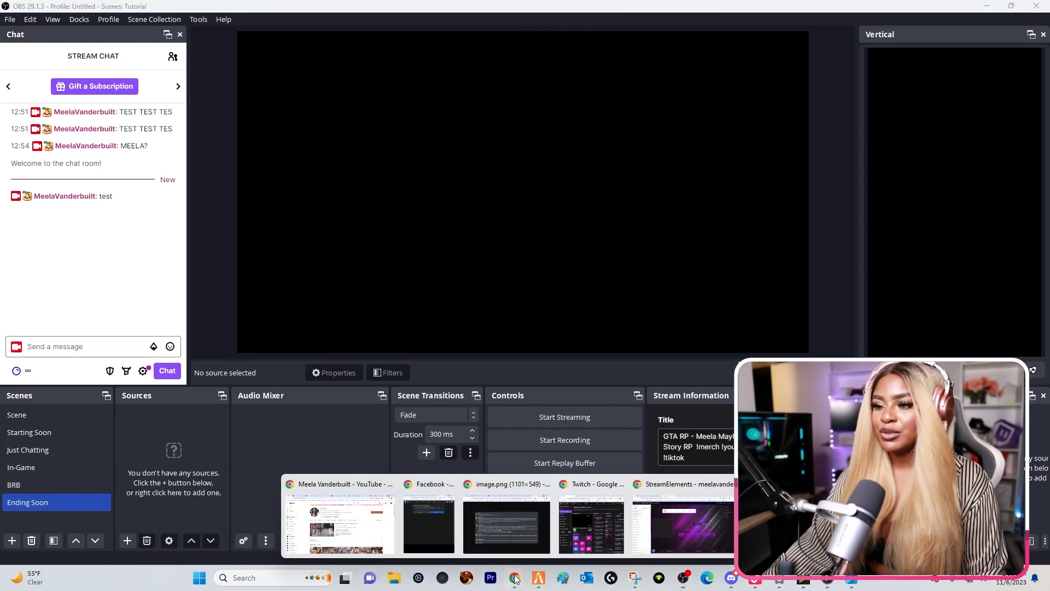
pyautogui.click(676, 523)
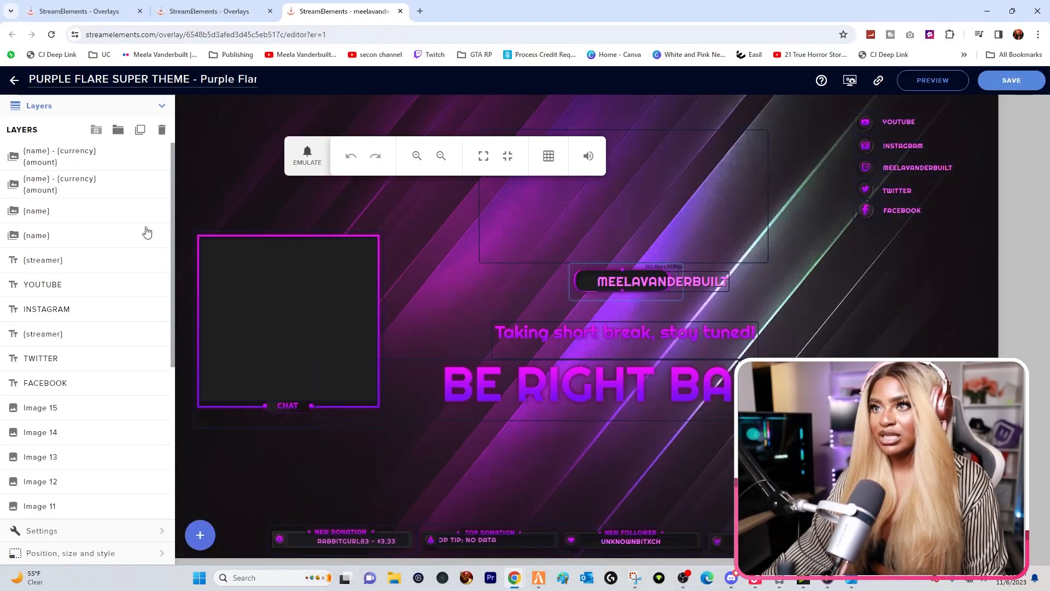
pyautogui.click(401, 11)
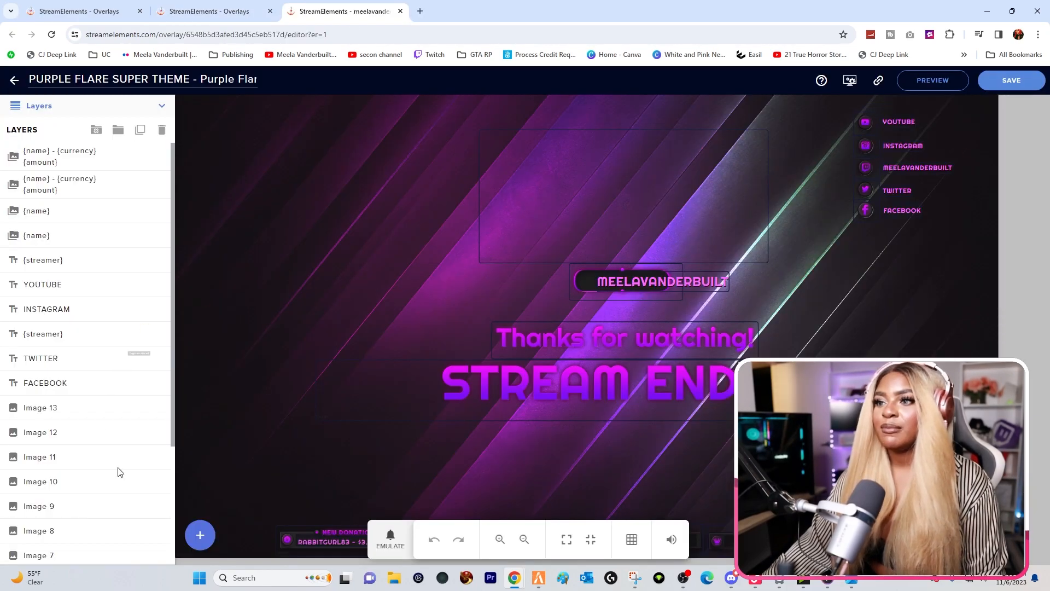
pyautogui.click(878, 84)
# Back in OBS, start adding a new browser source to the Ending Soon scene
pyautogui.click(685, 575)
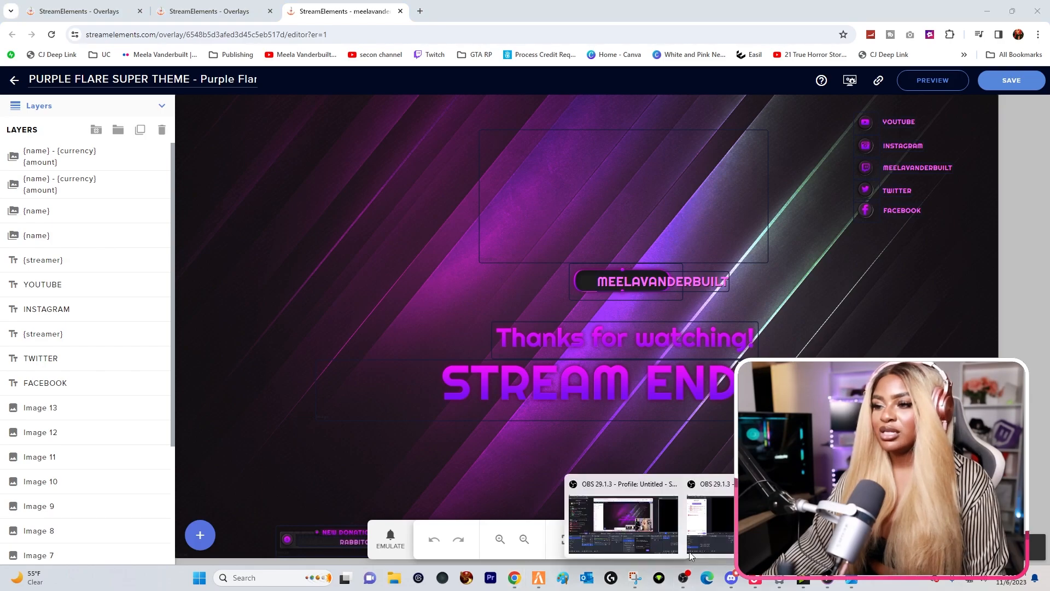
pyautogui.click(690, 509)
pyautogui.click(127, 540)
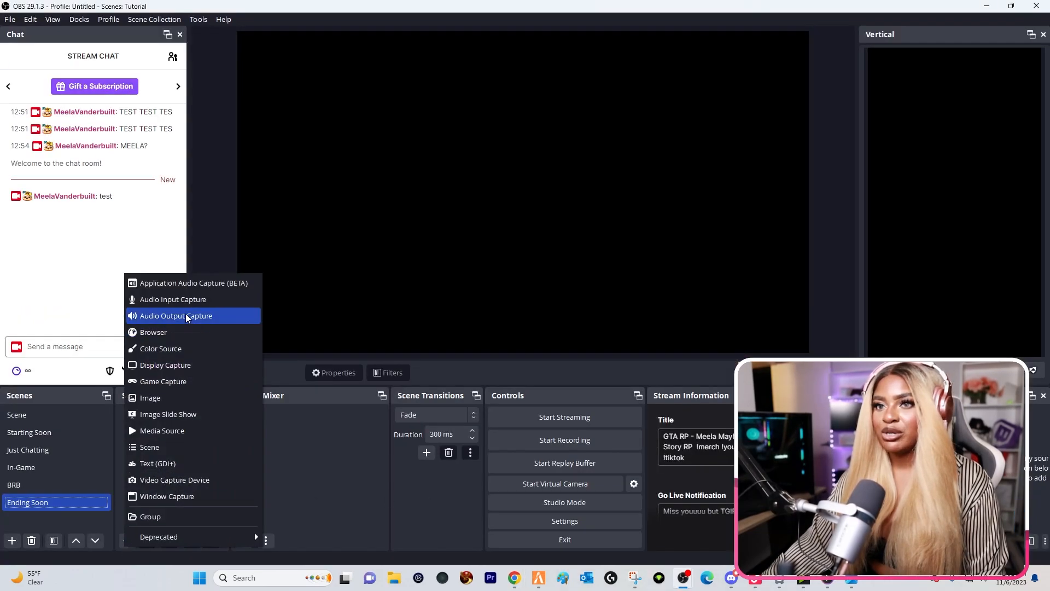
pyautogui.click(189, 335)
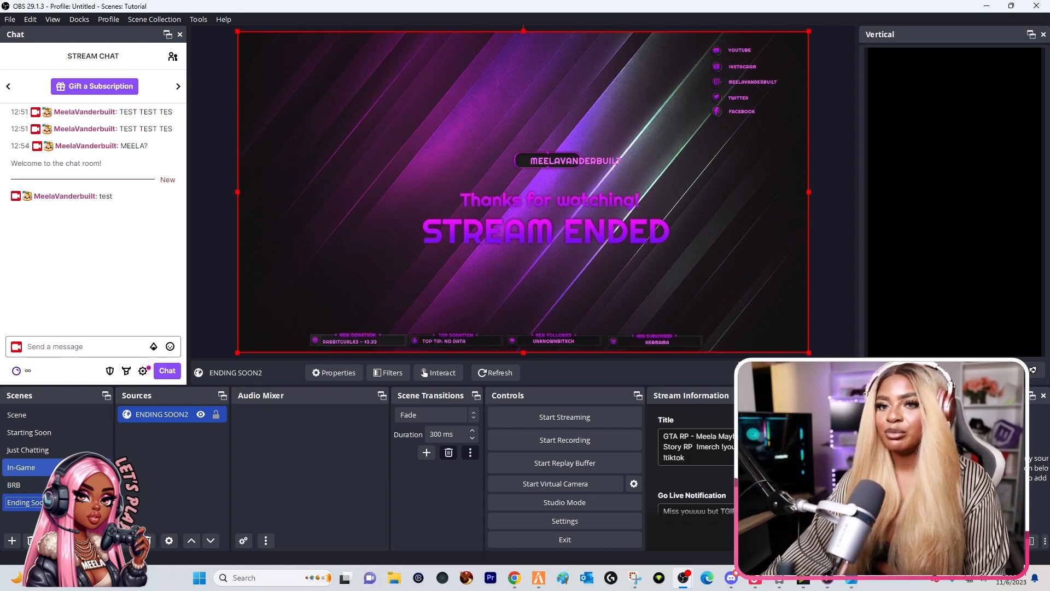
# Add an audio input capture named mIC to Starting Soon using the Shure MV7 microphone
pyautogui.click(61, 437)
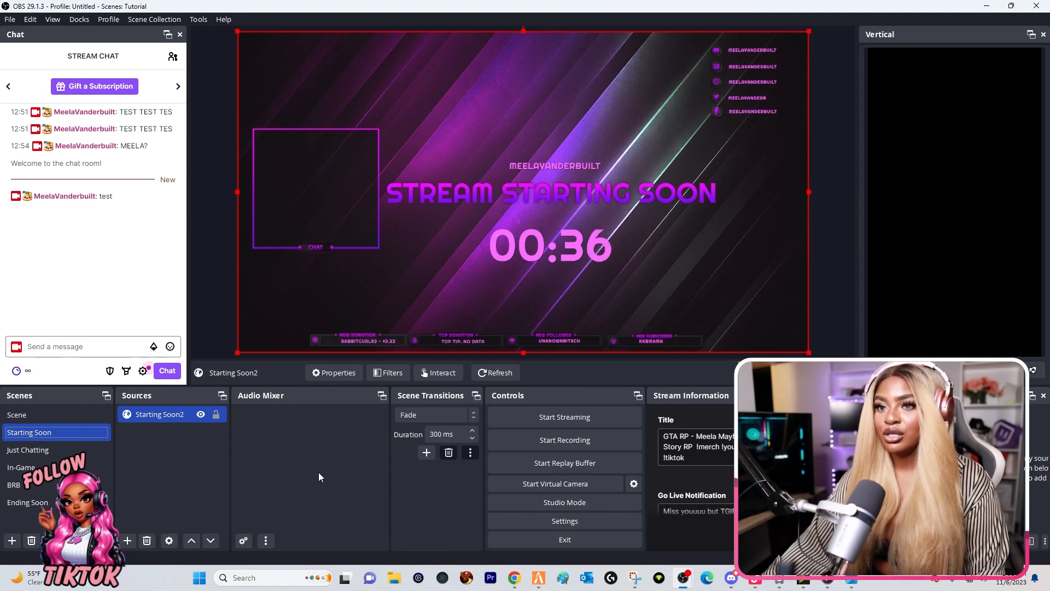
pyautogui.click(128, 540)
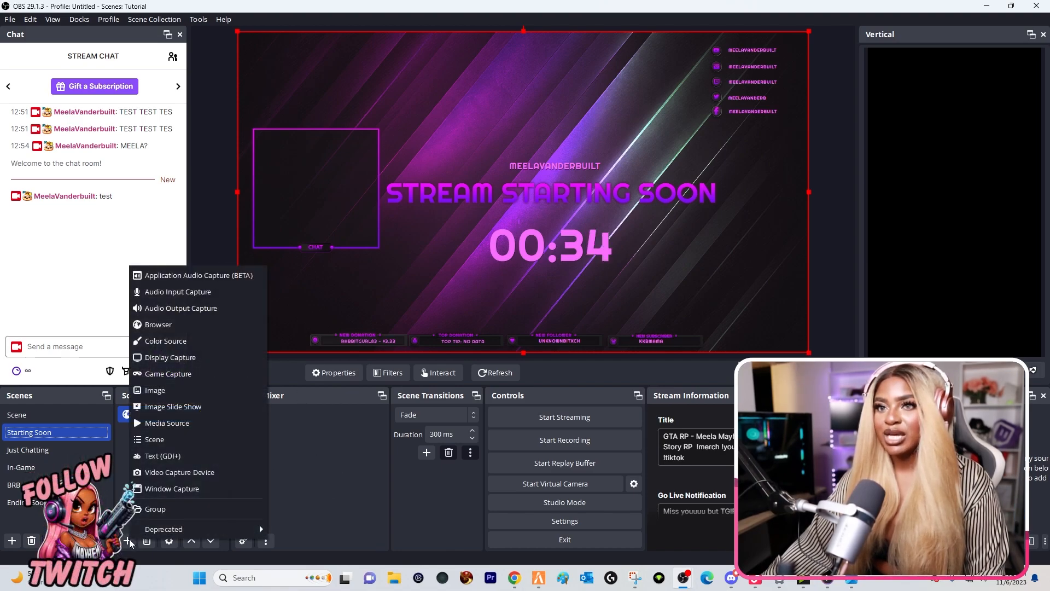
pyautogui.click(185, 295)
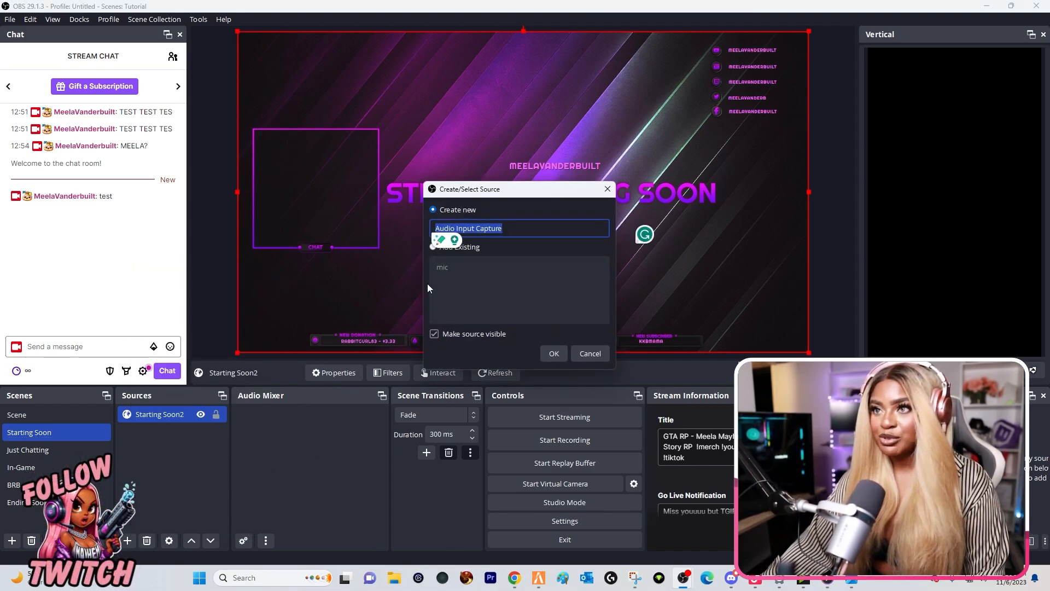
pyautogui.write('mlC')
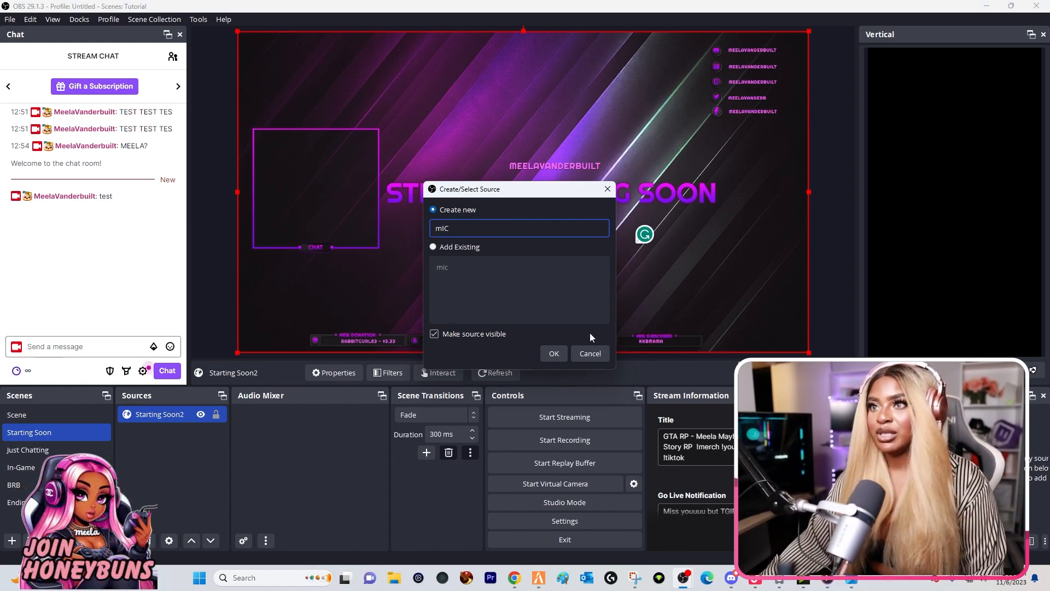
pyautogui.click(555, 354)
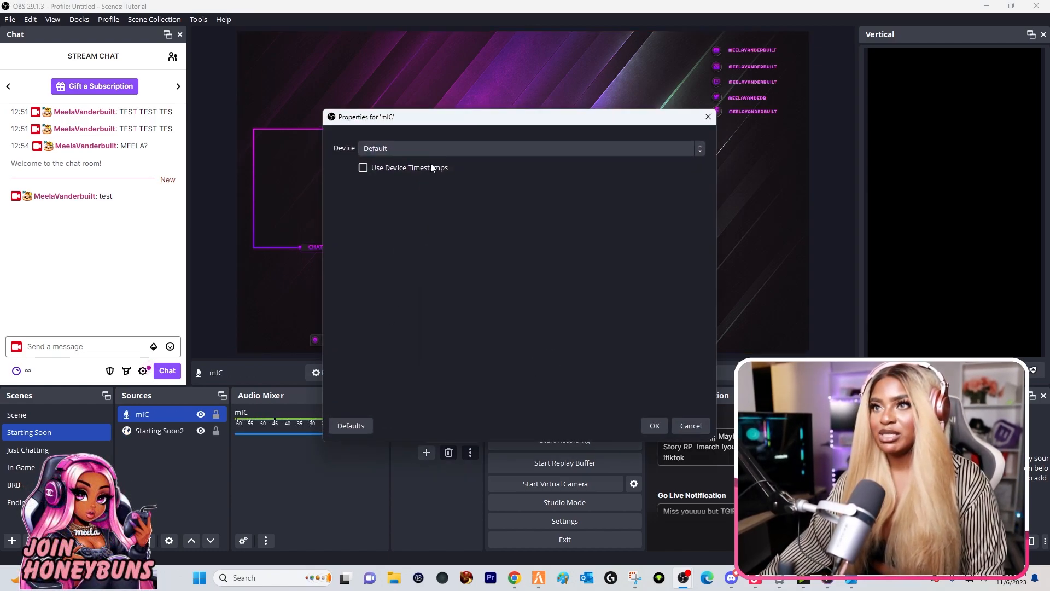
pyautogui.click(444, 153)
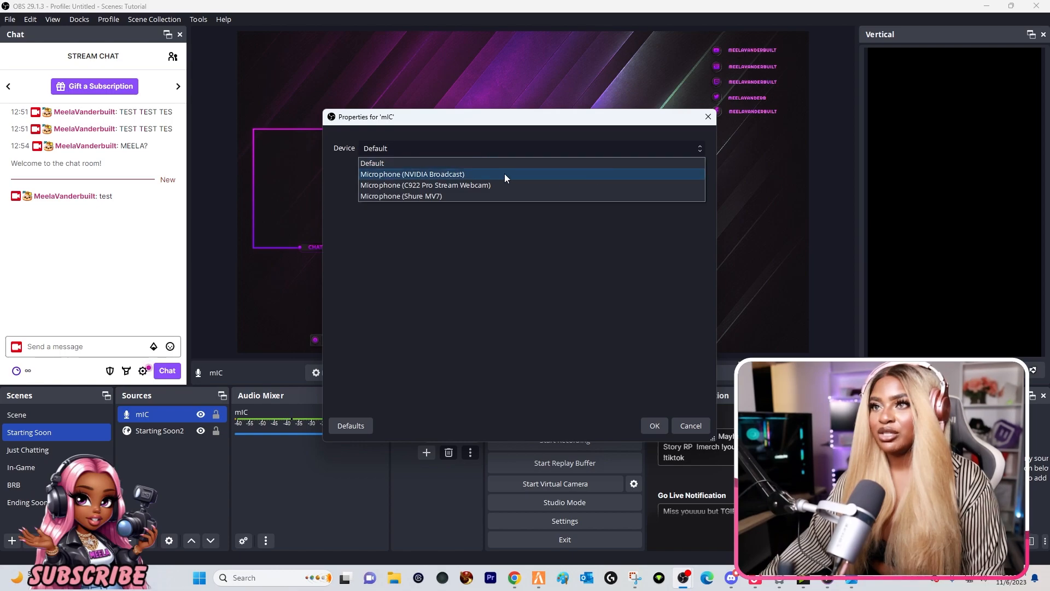
pyautogui.click(426, 175)
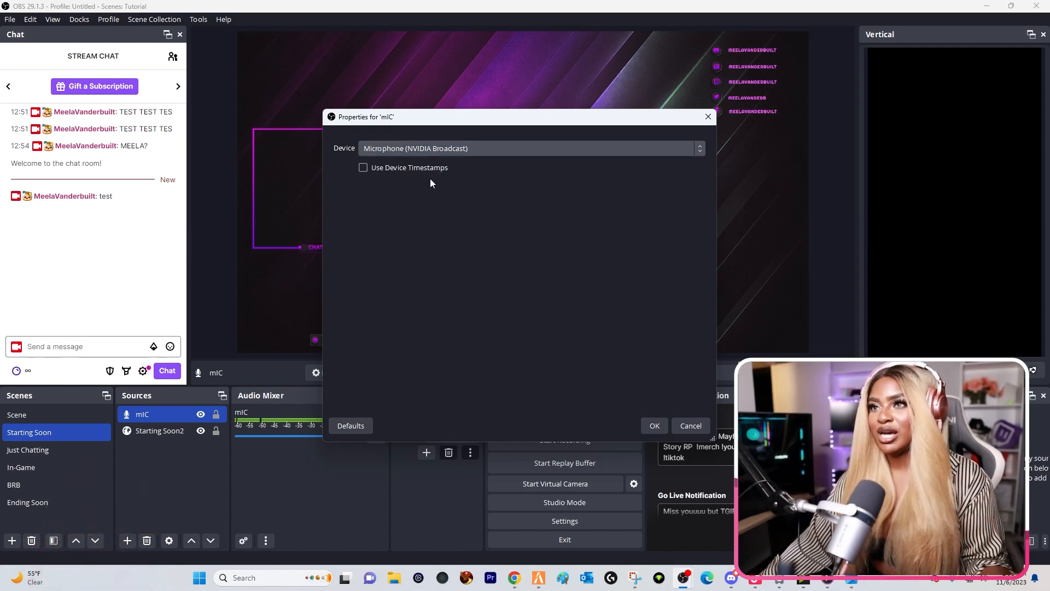
pyautogui.click(457, 146)
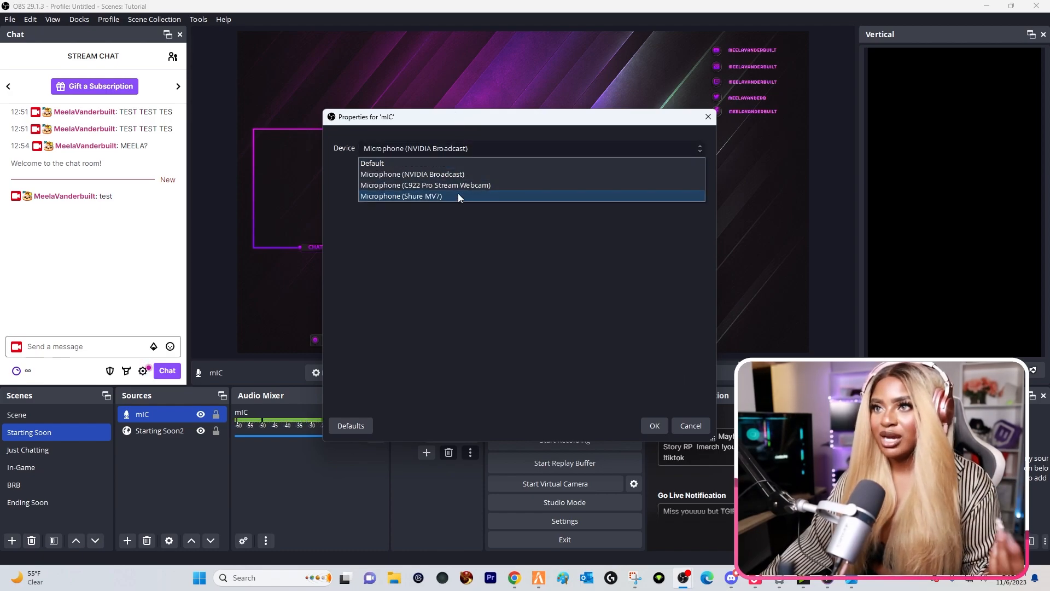
pyautogui.click(458, 196)
pyautogui.click(650, 427)
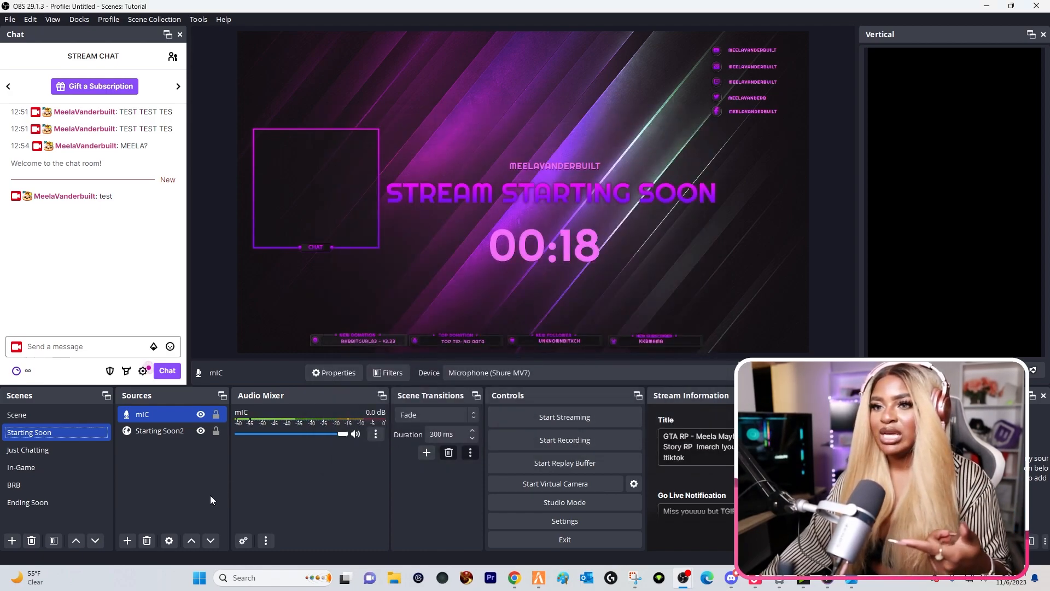
# Mute the mIC channel and create an Audio Output Capture source named DESKTOP
pyautogui.click(128, 541)
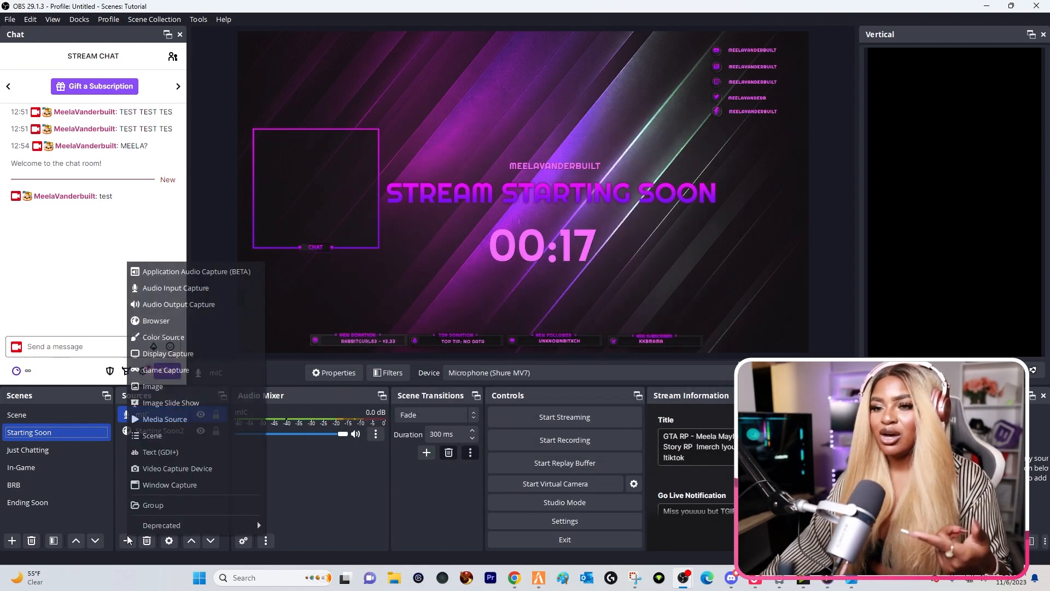
pyautogui.click(357, 433)
pyautogui.click(131, 541)
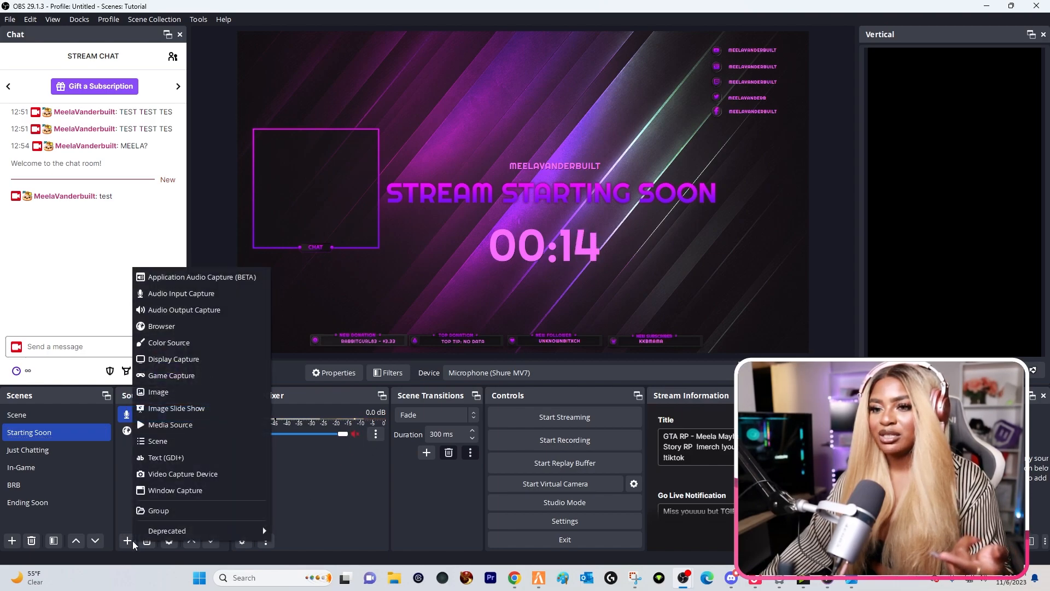
pyautogui.click(199, 311)
pyautogui.write('DESKTOP')
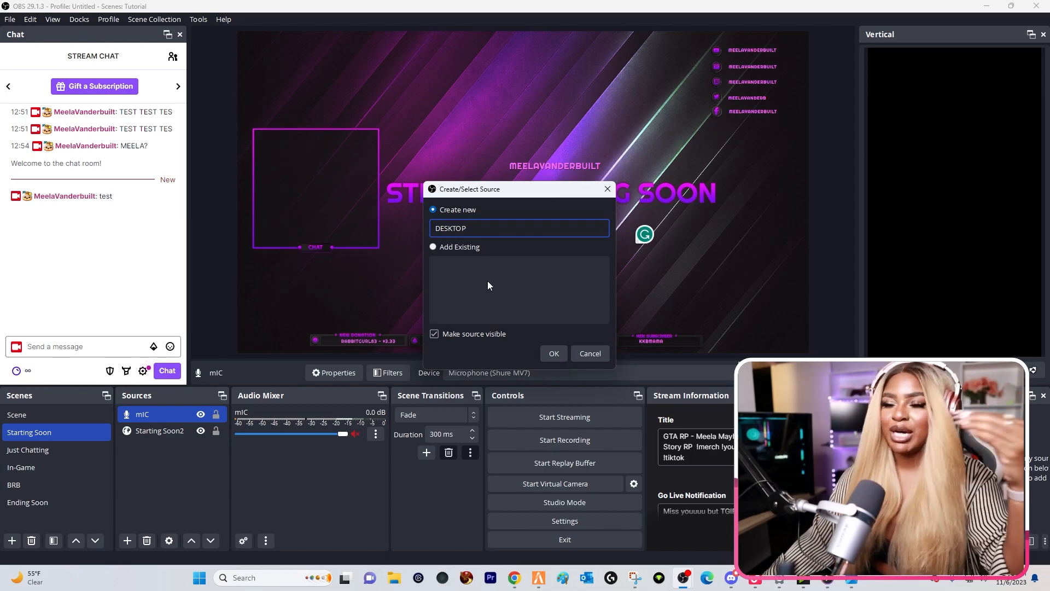
pyautogui.click(556, 355)
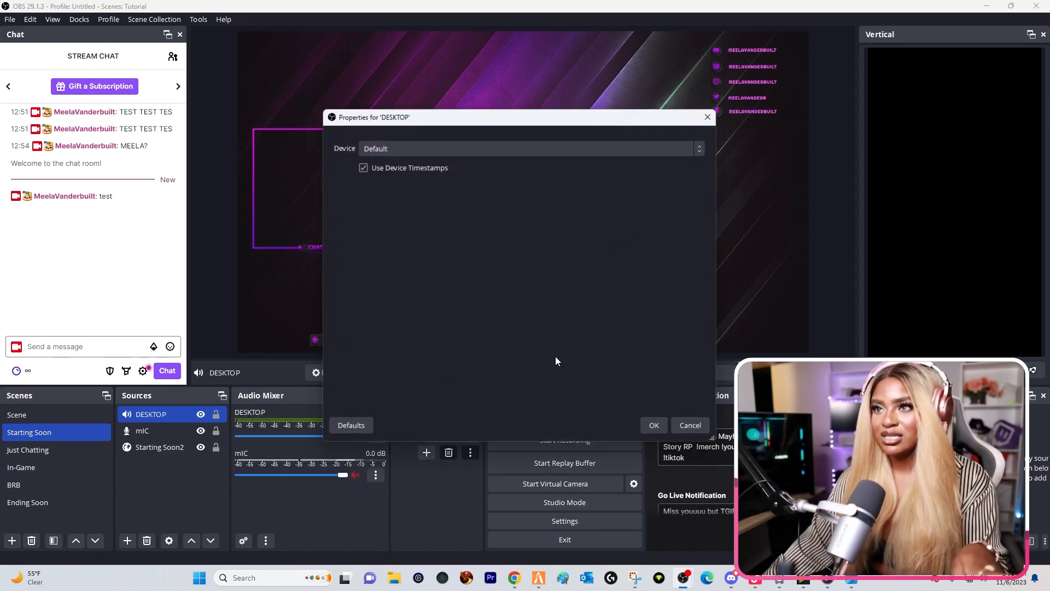
# Set DESKTOP's device to Headphones (Shure MV7), mute it, and switch to Just Chatting
pyautogui.click(435, 147)
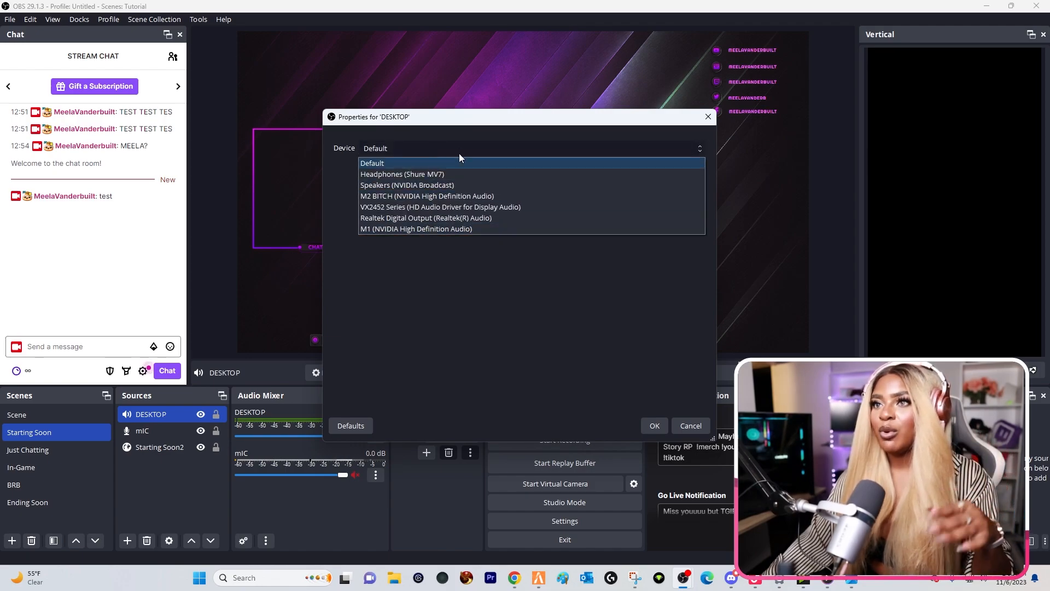
pyautogui.click(460, 173)
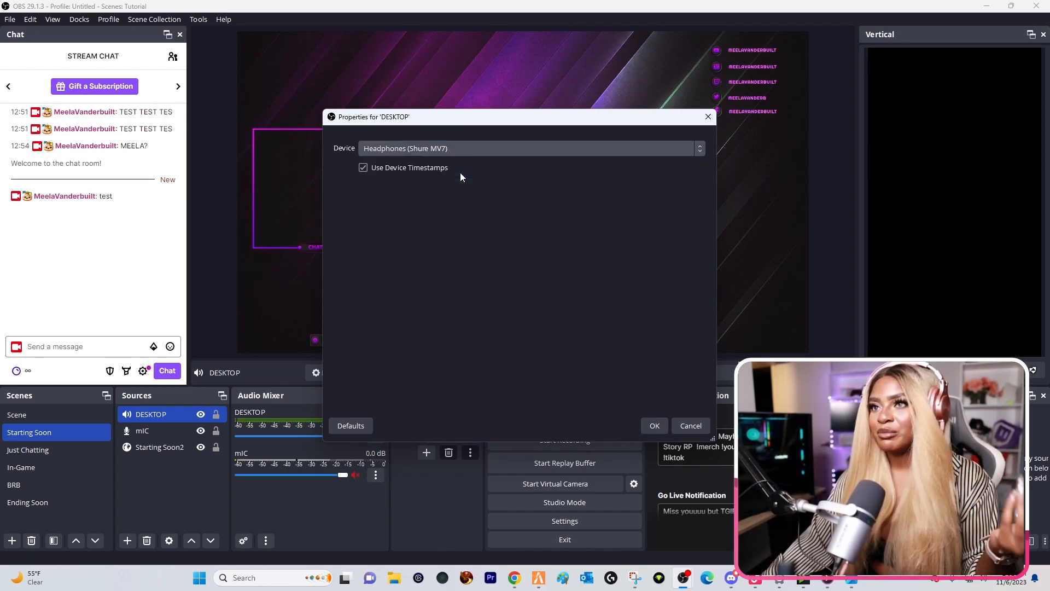
pyautogui.click(654, 430)
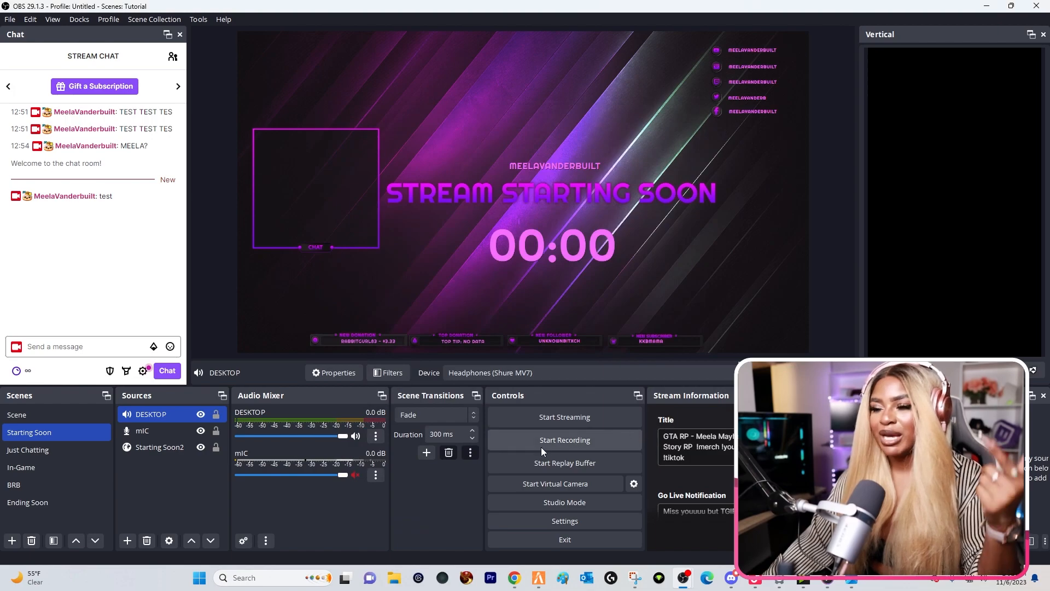
pyautogui.click(356, 435)
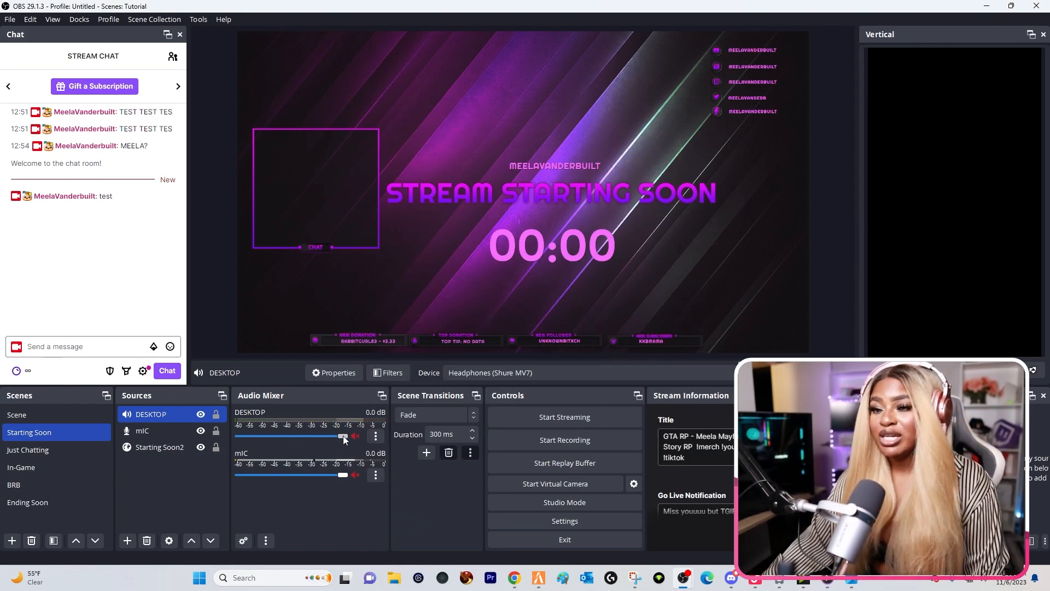
pyautogui.click(60, 451)
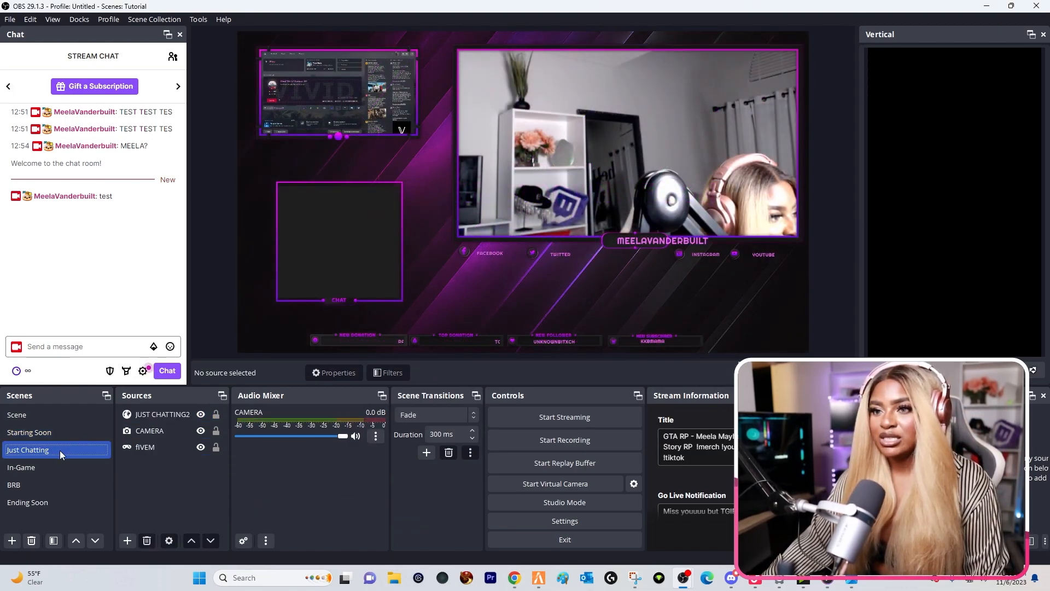
# Mute the CAMERA audio channel and hide it from the audio mixer
pyautogui.click(356, 436)
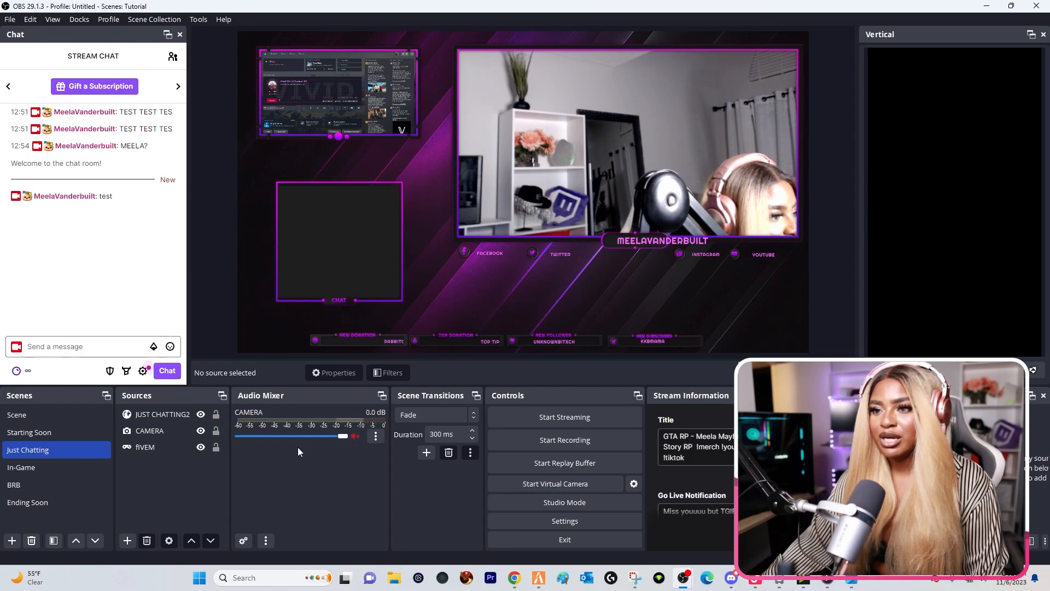
pyautogui.click(376, 437)
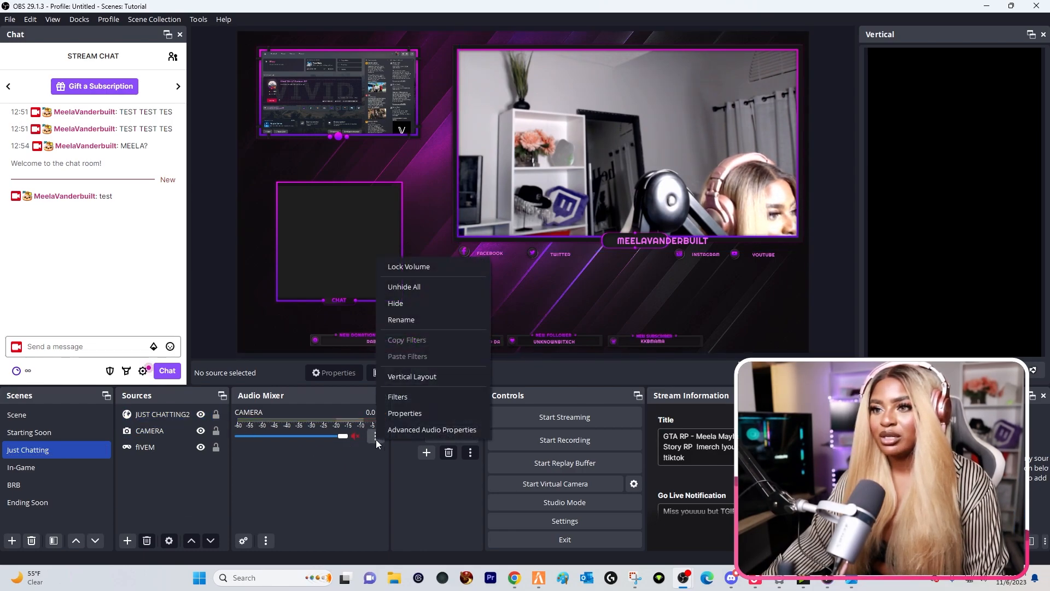
pyautogui.click(412, 303)
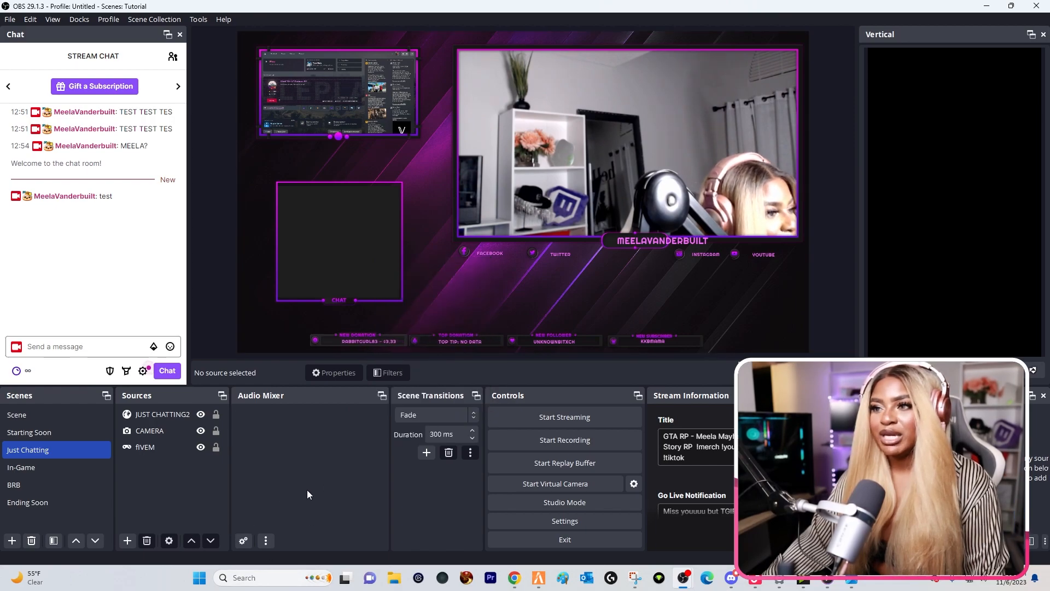
# Add the existing mIC microphone source to Just Chatting as an audio input capture
pyautogui.click(128, 543)
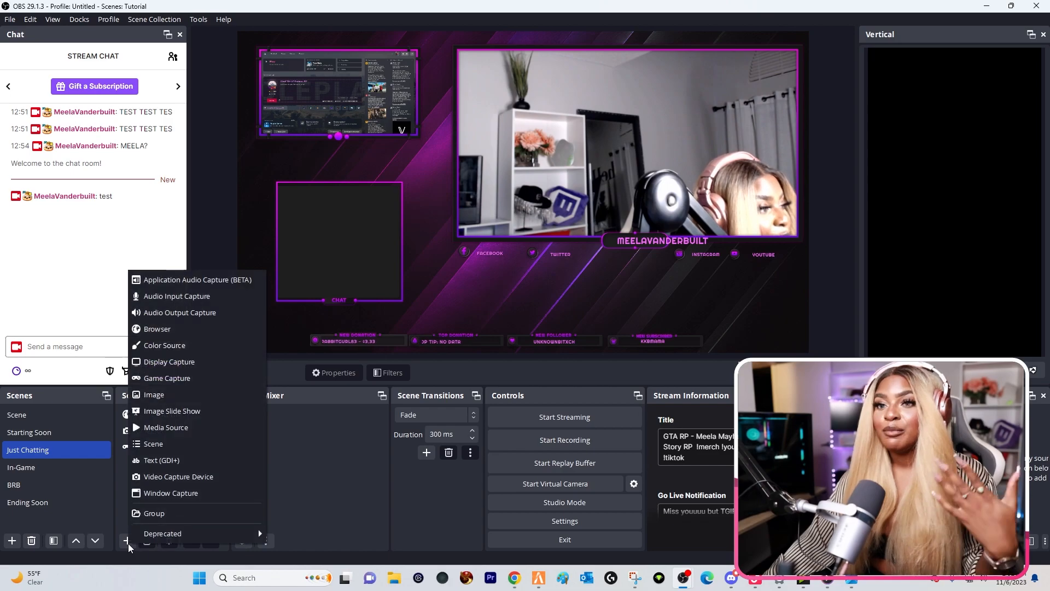
pyautogui.click(188, 304)
pyautogui.click(465, 247)
pyautogui.click(464, 267)
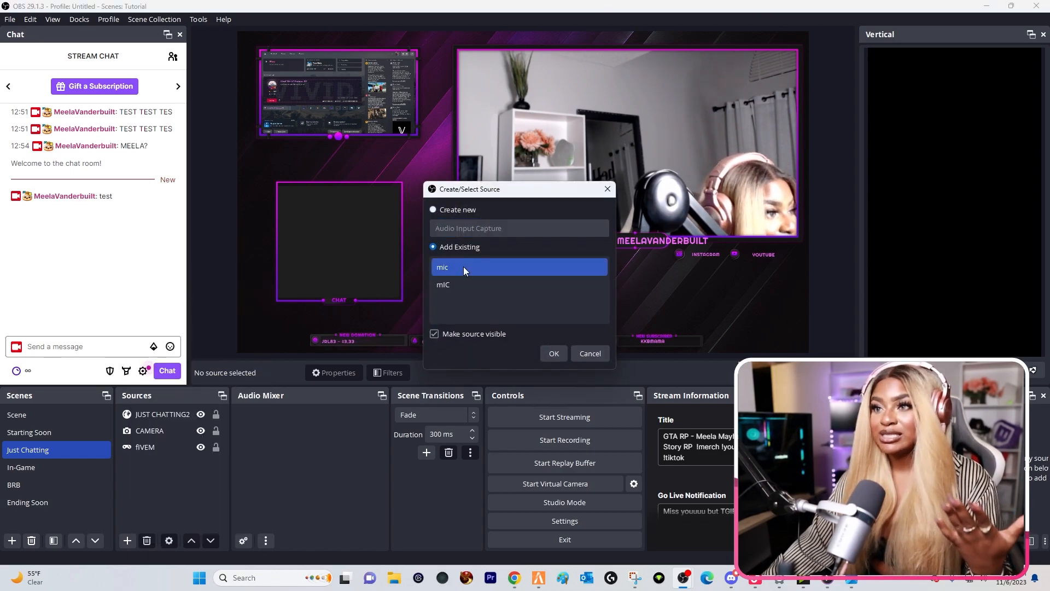
pyautogui.click(464, 285)
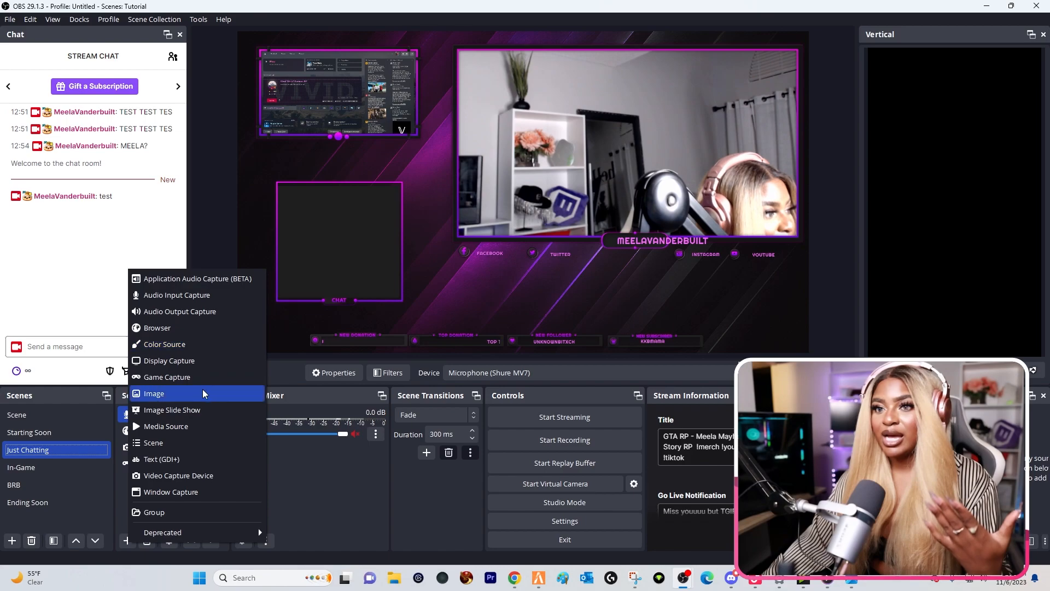
# Add the existing DESKTOP audio output source, then move through In-Game to Ending Soon
pyautogui.click(190, 310)
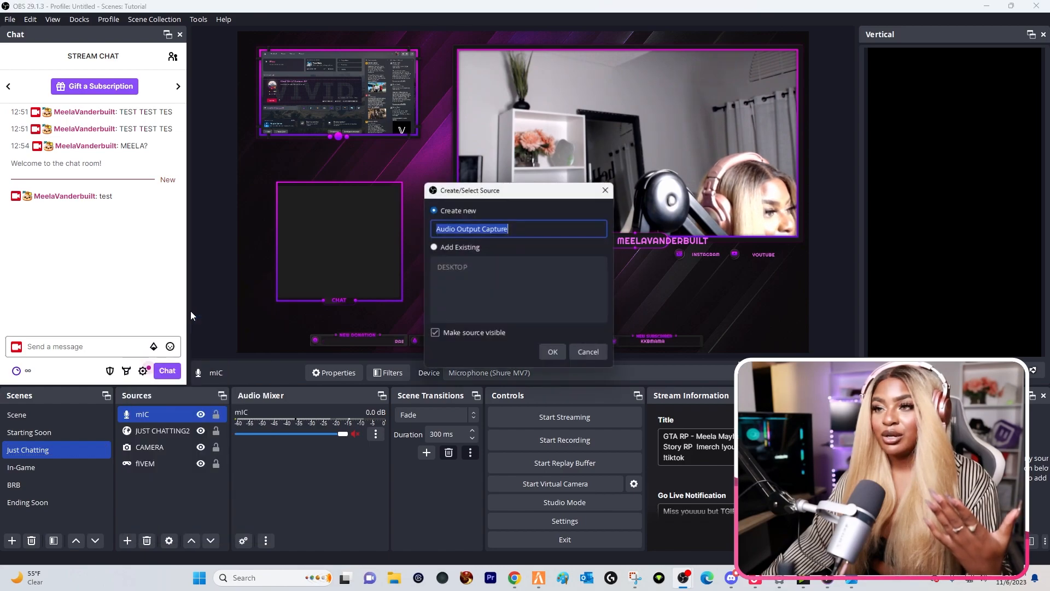
pyautogui.click(451, 269)
pyautogui.click(553, 352)
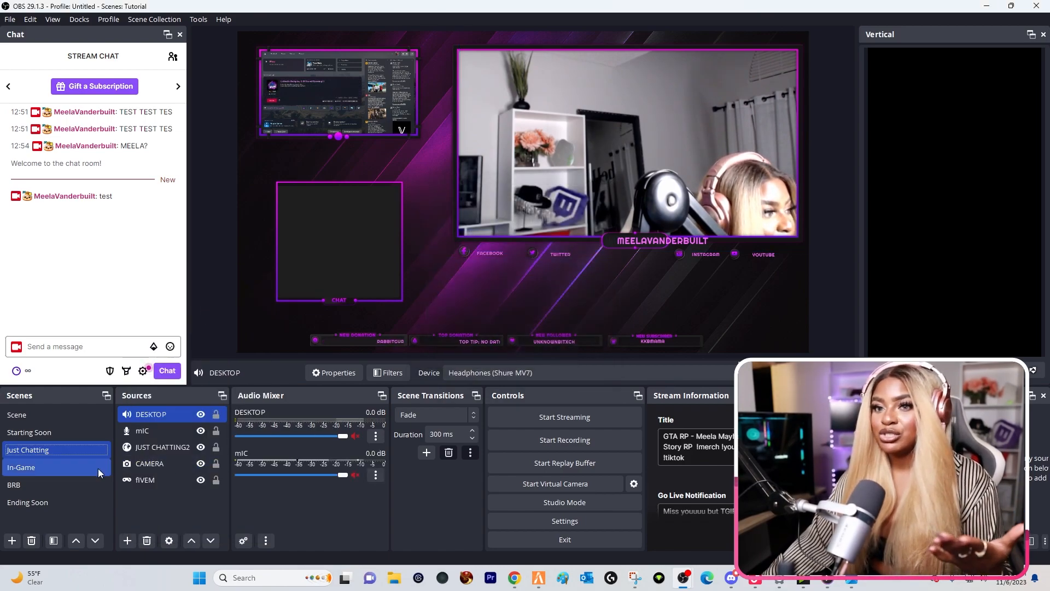
pyautogui.click(70, 467)
pyautogui.click(130, 542)
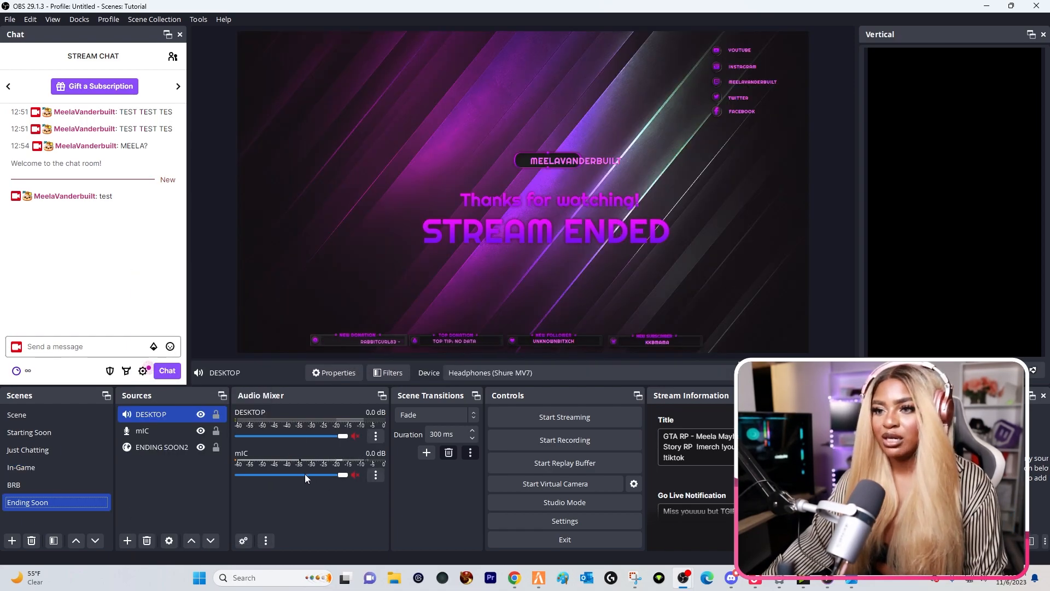
# Unmute the Ending Soon mic, lower it to about -3.3 dB, and return to Starting Soon
pyautogui.click(356, 475)
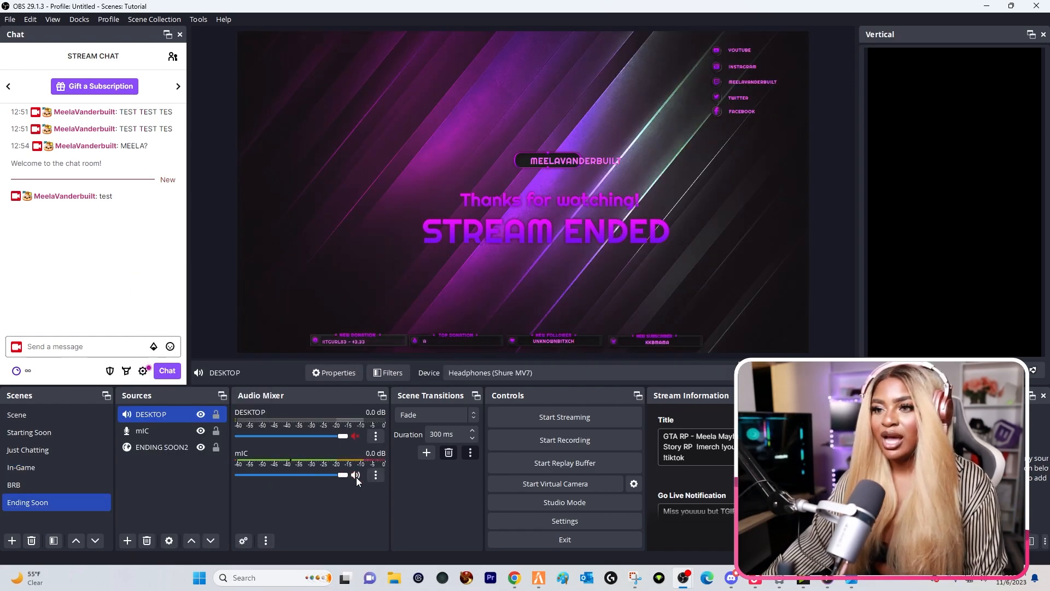
pyautogui.moveTo(343, 475); pyautogui.dragTo(322, 477)
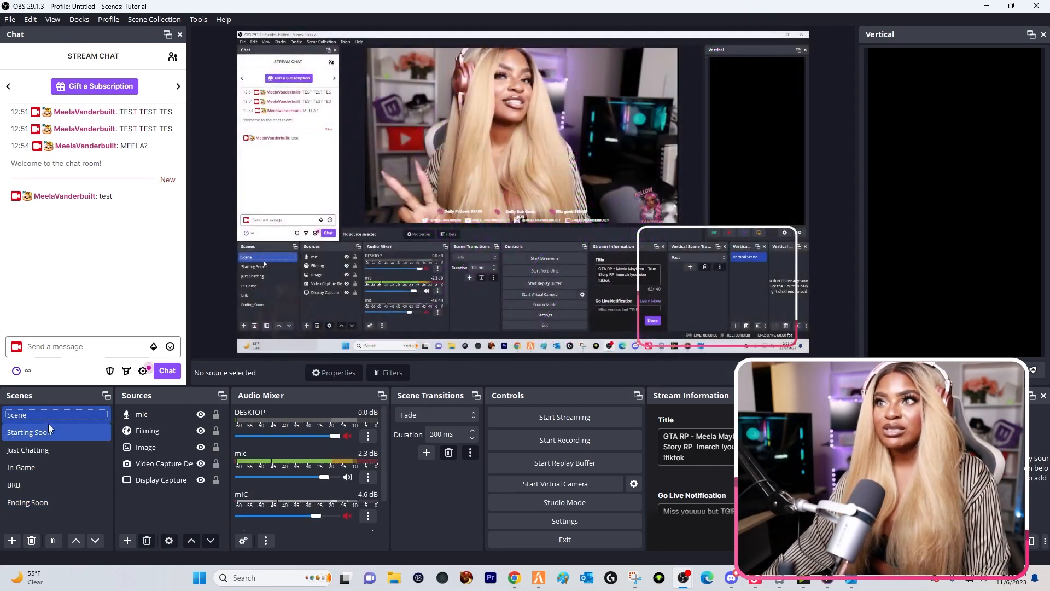
pyautogui.click(44, 439)
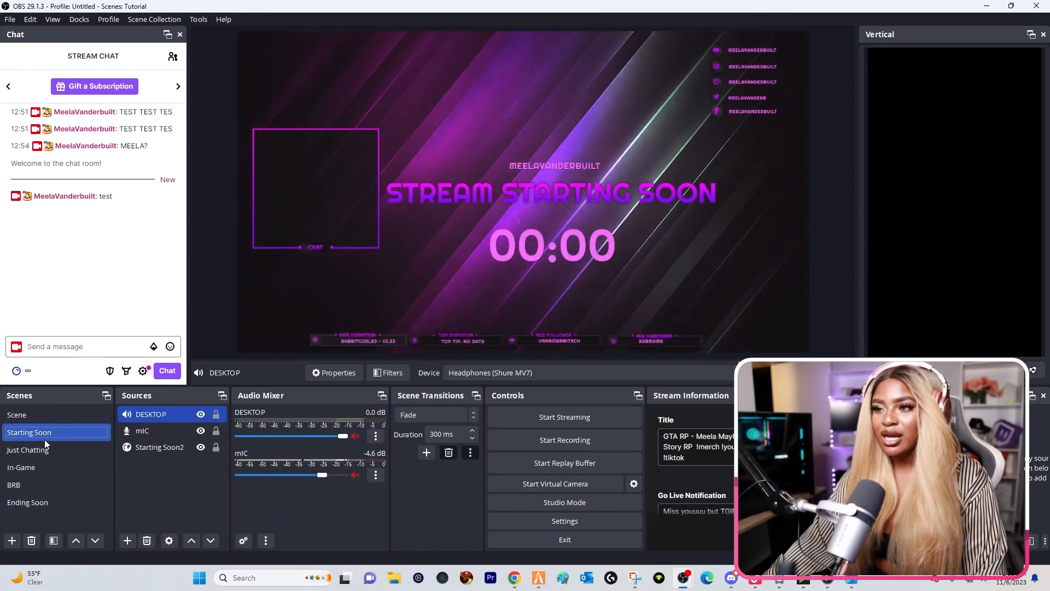
# Disconnect and reconnect the Twitch account under Settings > Stream, accepting the Twitch privacy notice
pyautogui.click(592, 523)
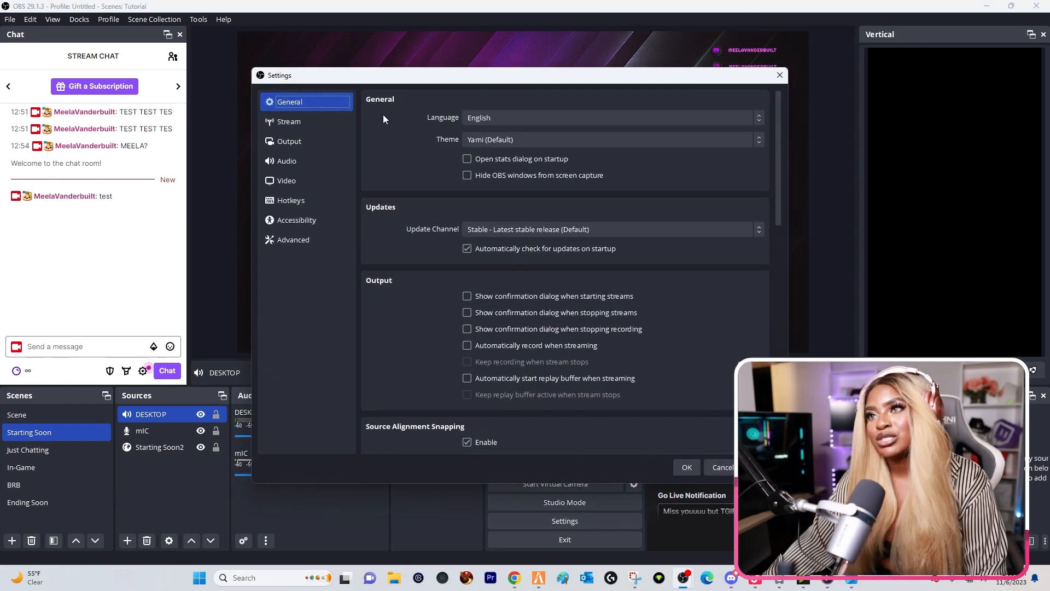
pyautogui.click(334, 117)
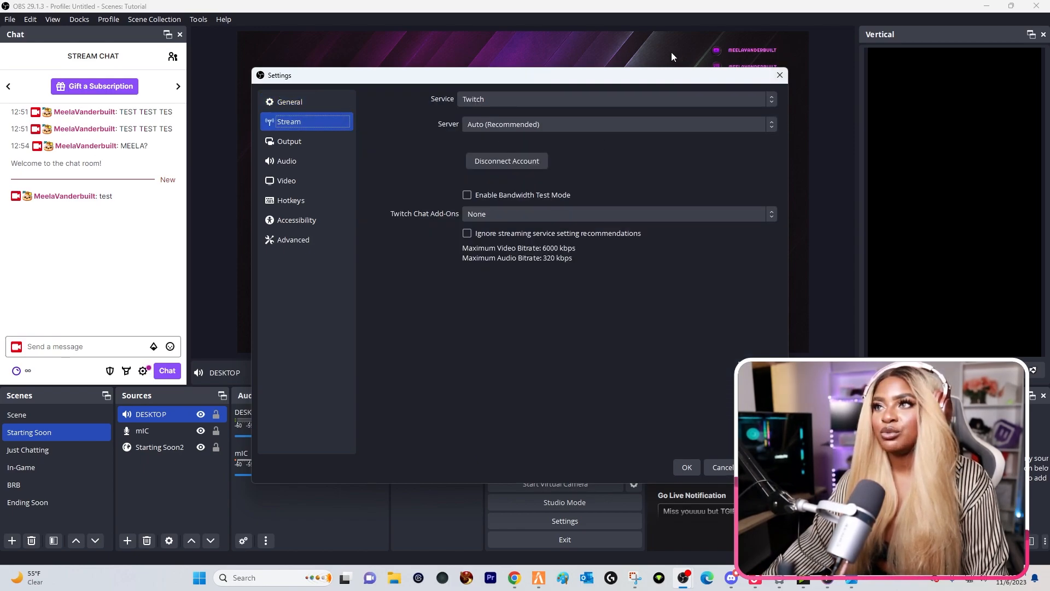
pyautogui.click(498, 162)
pyautogui.click(598, 296)
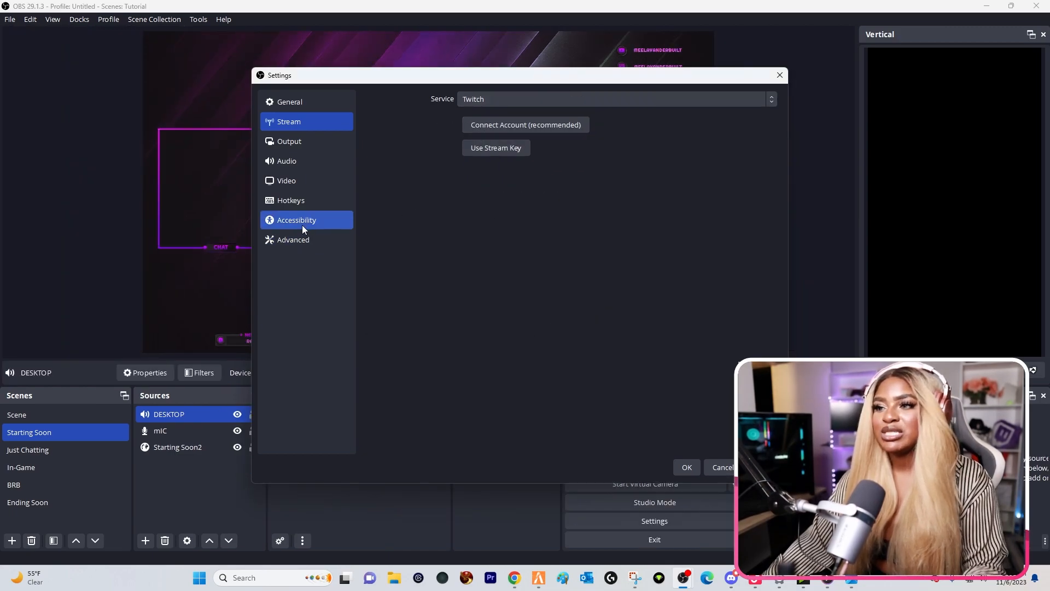
pyautogui.click(535, 128)
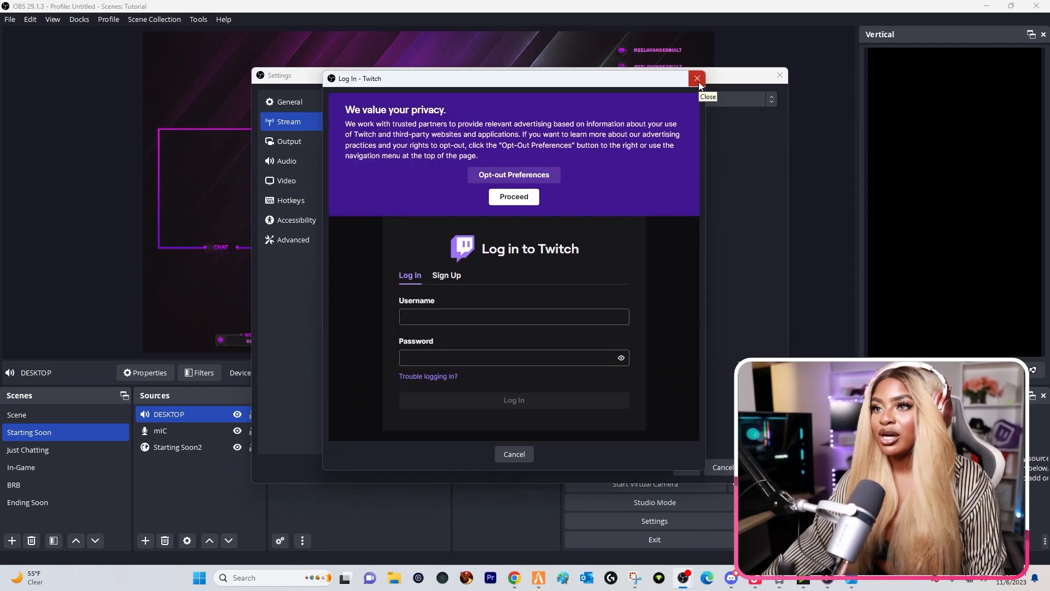
pyautogui.click(531, 198)
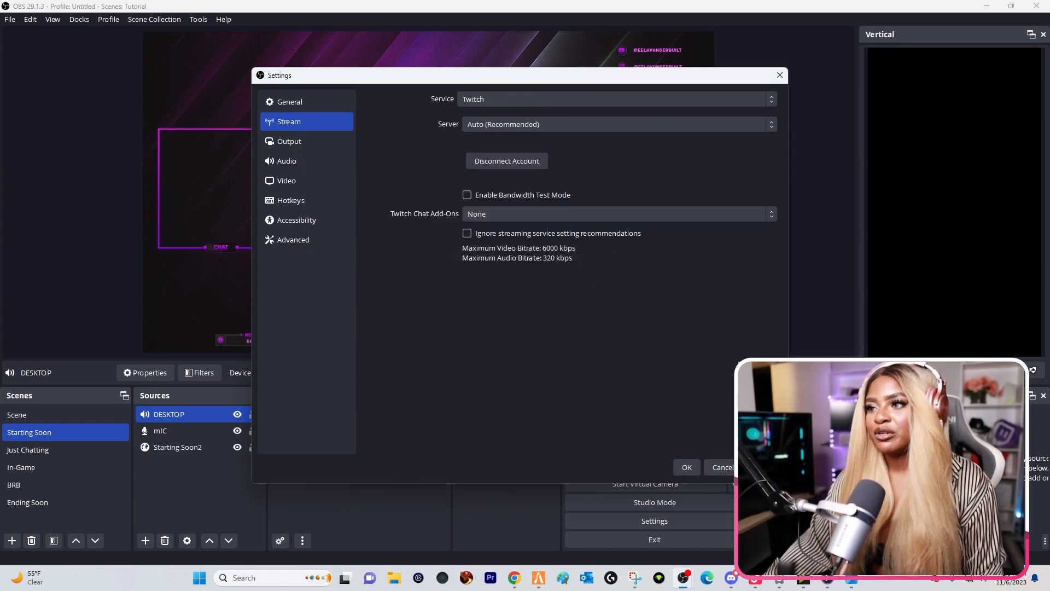
# Save the settings and dismiss the privacy notices on the Chat and Stream Information panels
pyautogui.click(687, 467)
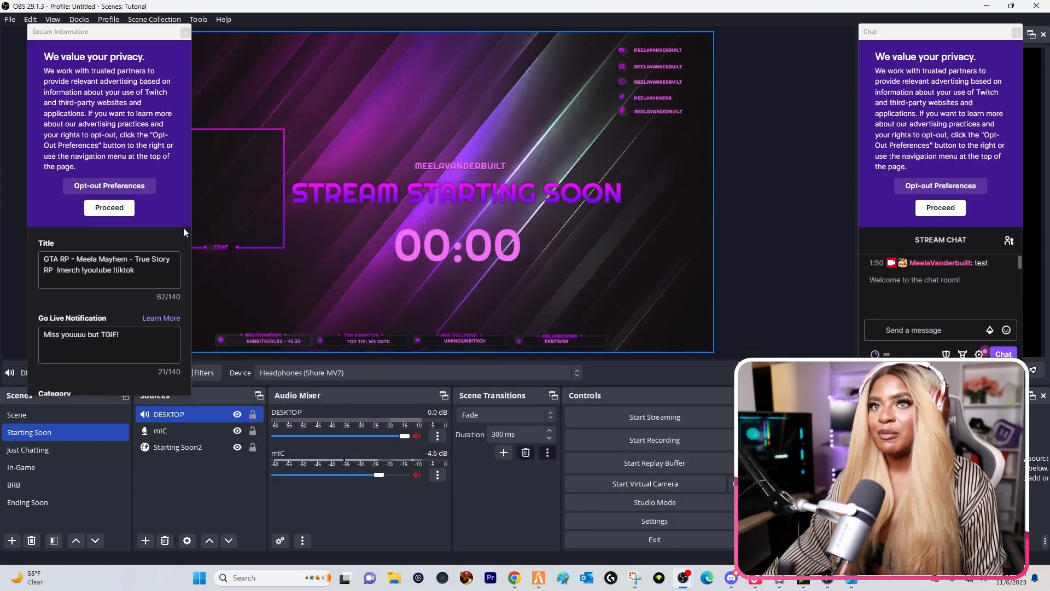
pyautogui.click(941, 208)
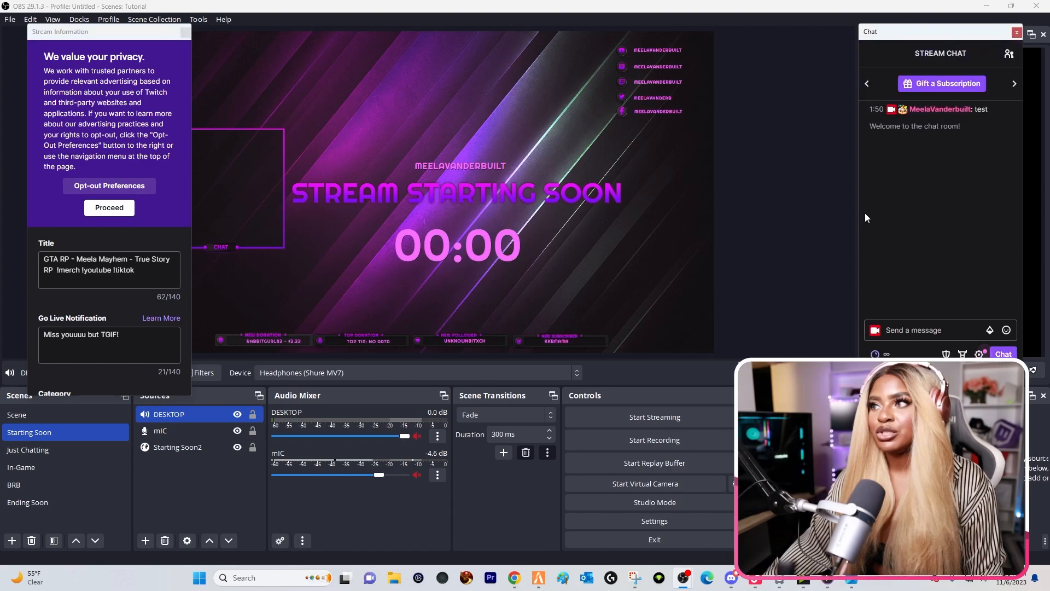
pyautogui.click(107, 209)
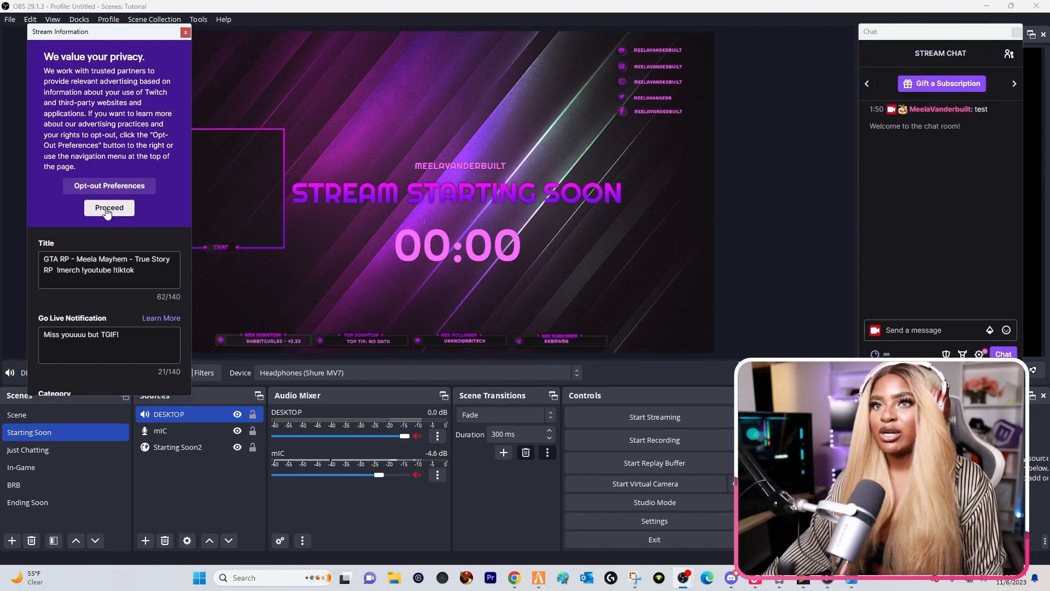
# Dock Chat at the far left and Stream Information between Sources and Audio Mixer
pyautogui.moveTo(115, 35); pyautogui.dragTo(337, 39)
pyautogui.moveTo(474, 36); pyautogui.dragTo(633, 130)
pyautogui.moveTo(875, 32); pyautogui.dragTo(8, 83)
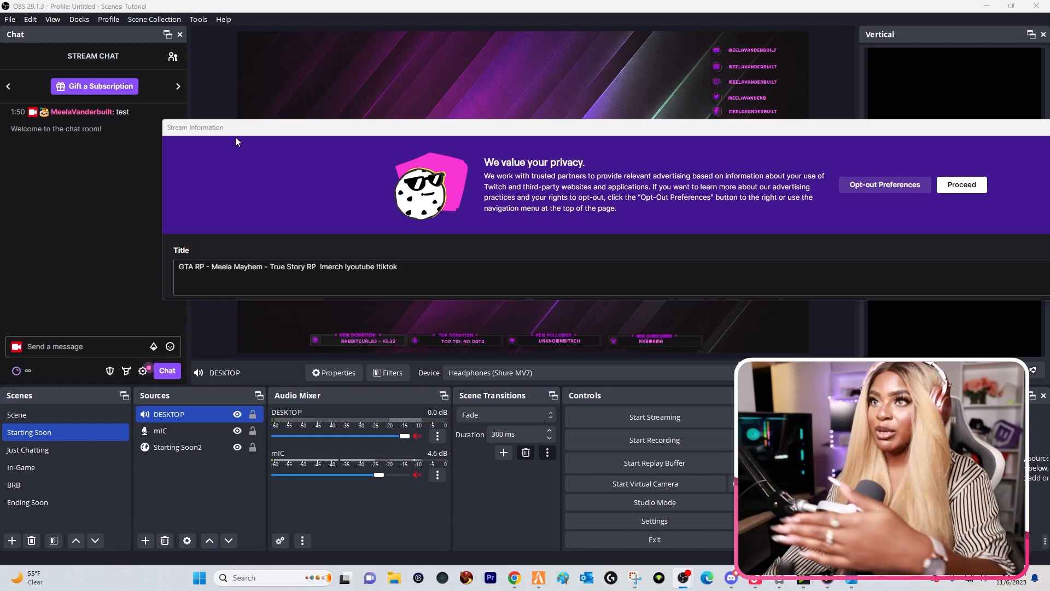
pyautogui.moveTo(266, 136); pyautogui.dragTo(247, 411)
pyautogui.moveTo(263, 410); pyautogui.dragTo(261, 407)
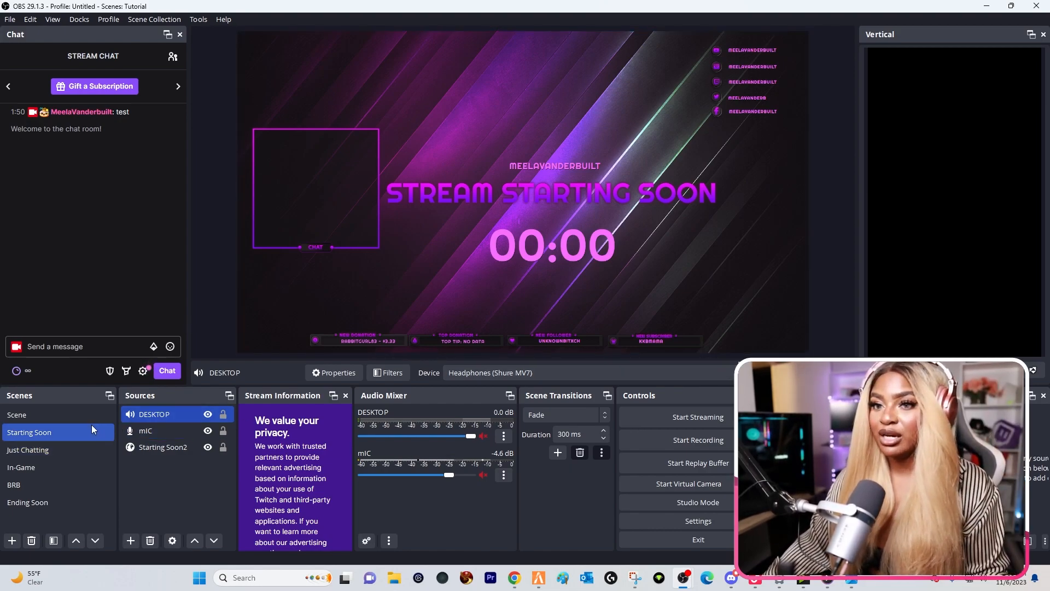
# Enable 'Refresh browser when scene becomes active' on the Starting Soon2 browser source
pyautogui.doubleClick(168, 446)
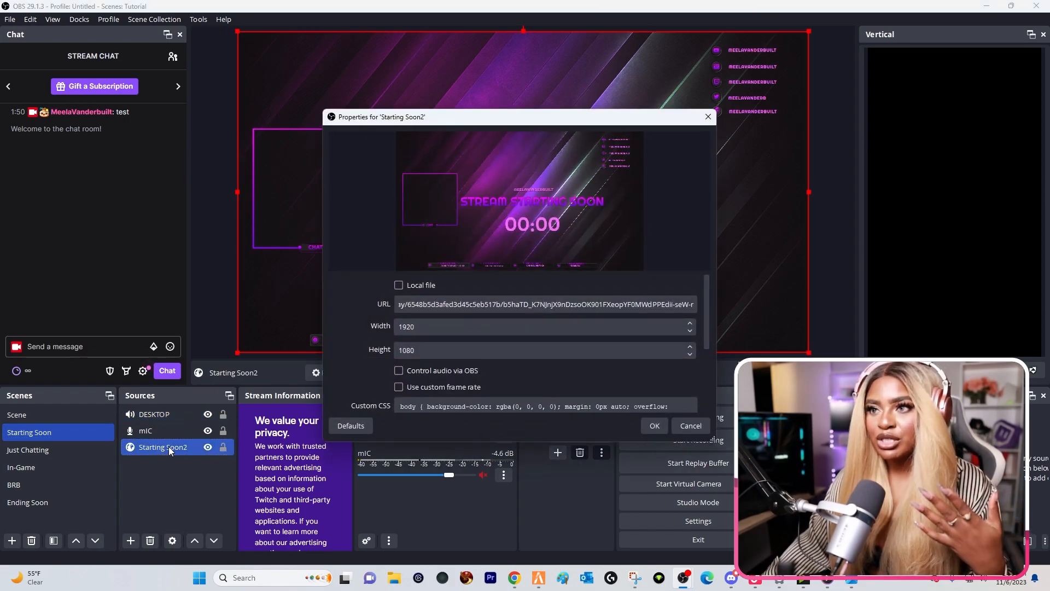
pyautogui.scroll(3, 399, 350)
pyautogui.click(703, 429)
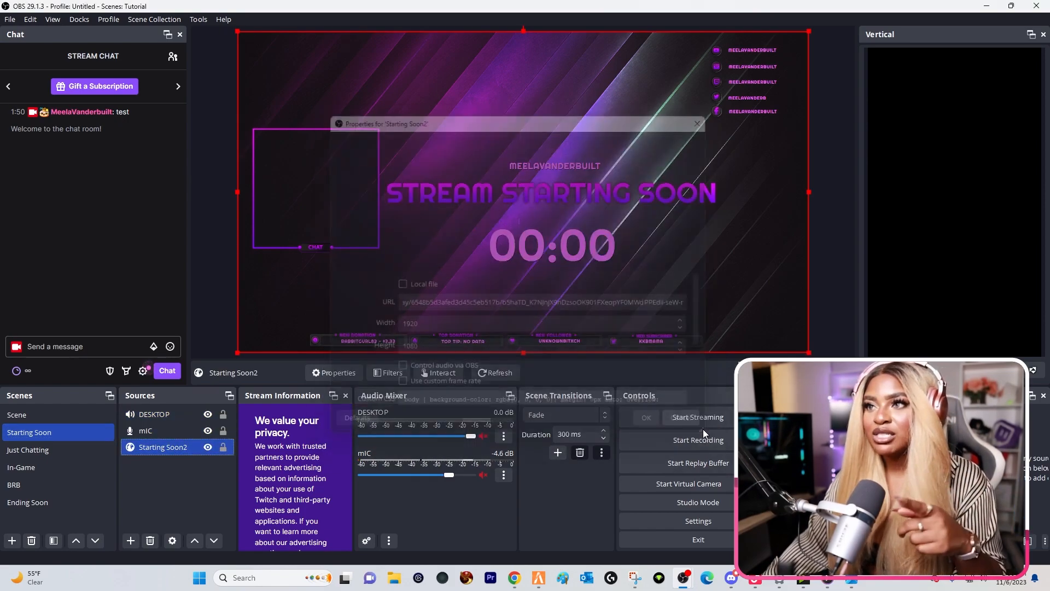
pyautogui.doubleClick(183, 447)
pyautogui.scroll(-5, 497, 326)
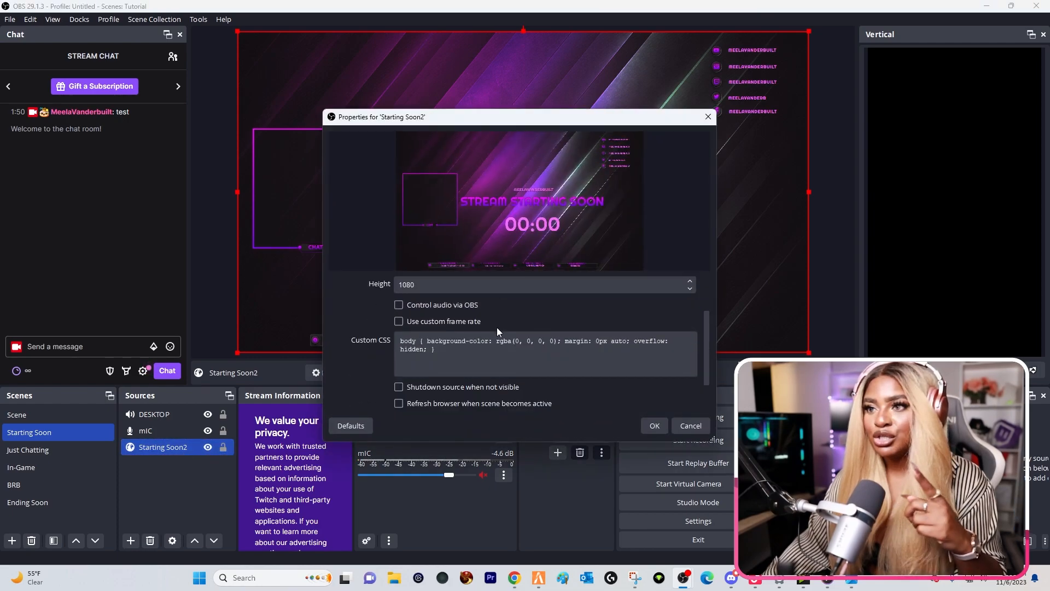
pyautogui.click(398, 371)
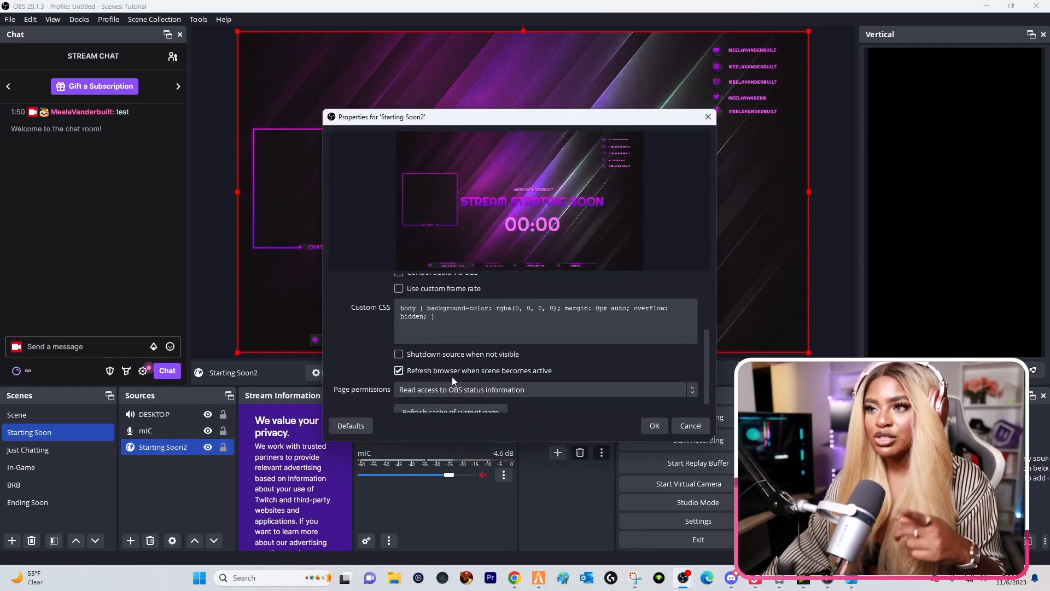
pyautogui.click(653, 425)
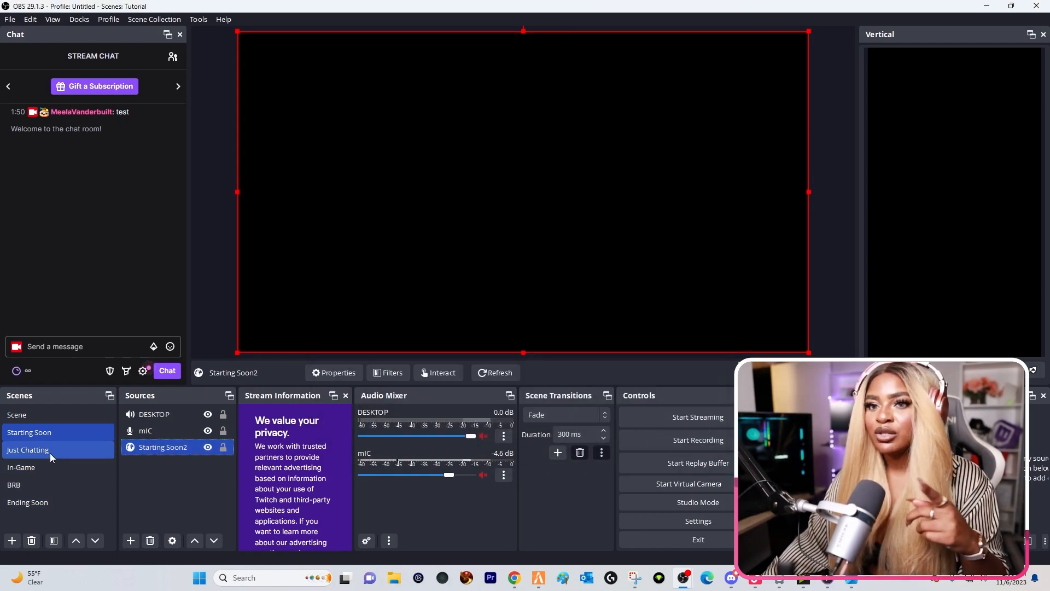
# Switch to Just Chatting and back to verify the Starting Soon countdown restarts
pyautogui.click(50, 453)
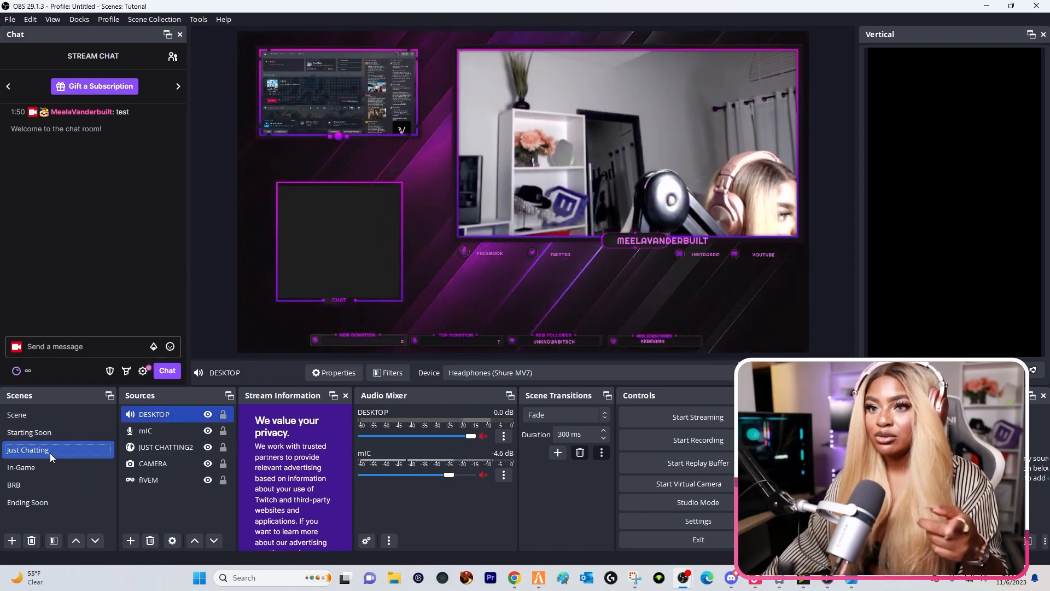
pyautogui.click(57, 435)
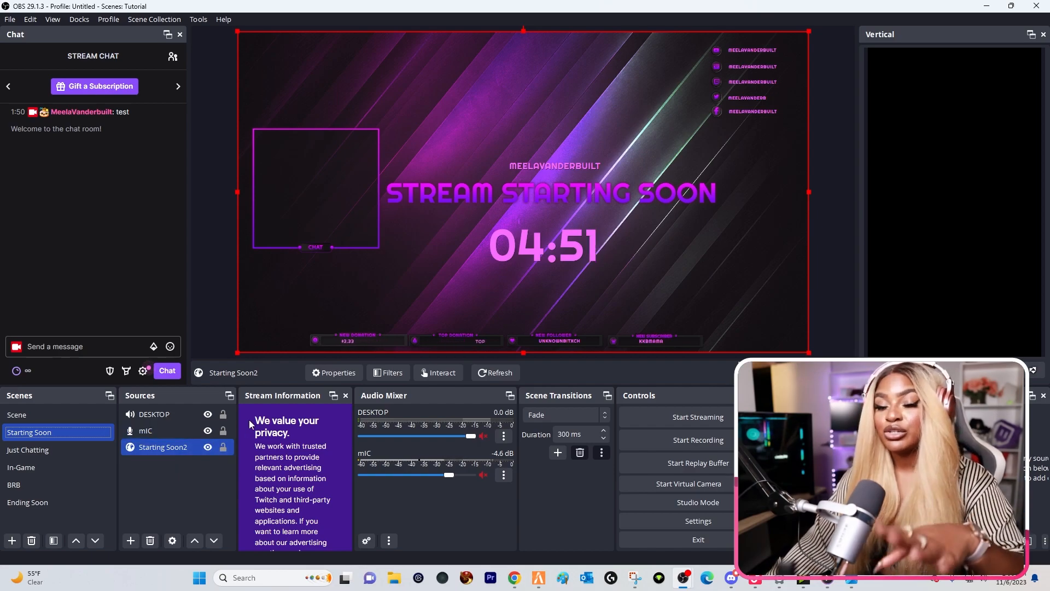
pyautogui.doubleClick(183, 448)
pyautogui.scroll(-3, 423, 353)
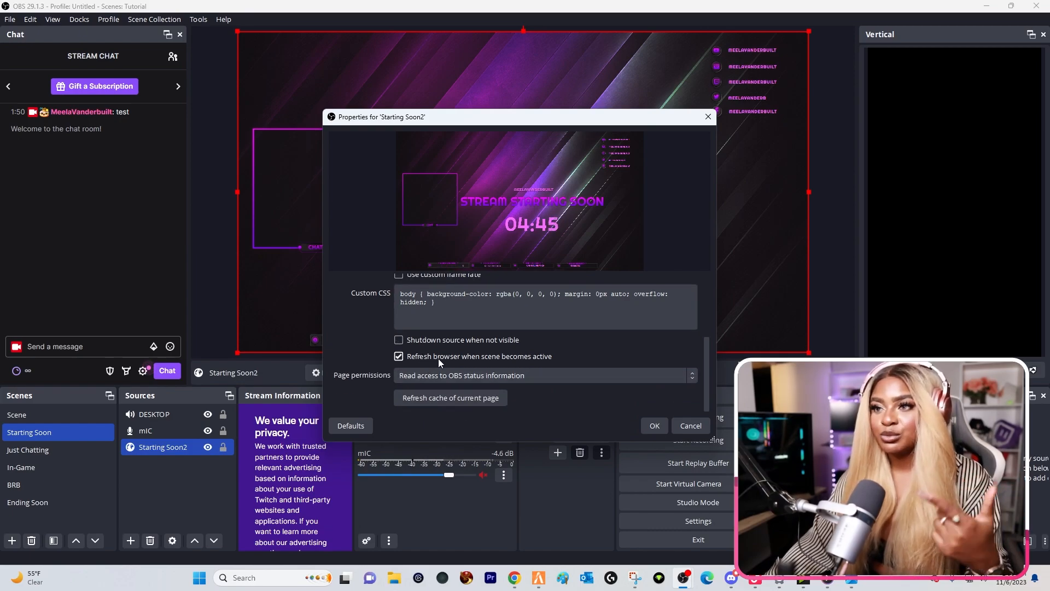
pyautogui.click(688, 425)
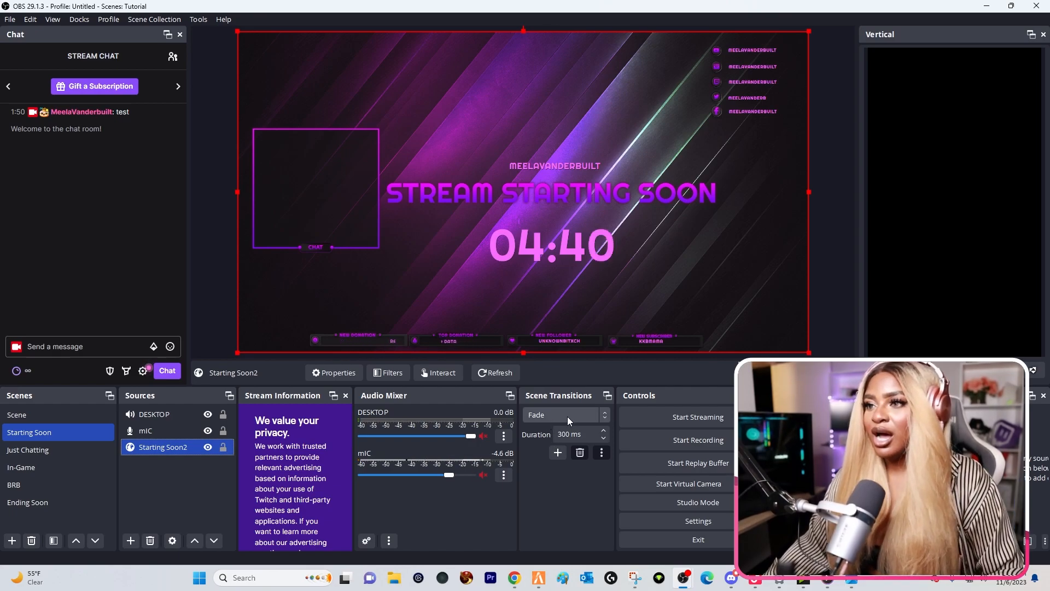
# Raise the scene transition duration to 600 ms and test the slower fade between scenes
pyautogui.click(29, 449)
pyautogui.click(35, 435)
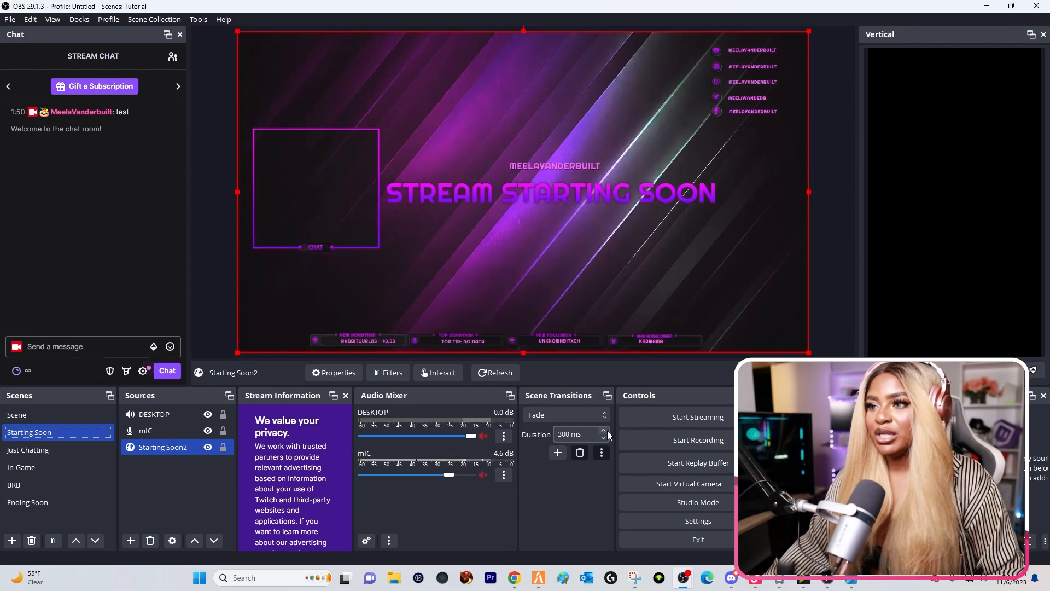
pyautogui.click(604, 431)
pyautogui.click(605, 431)
pyautogui.click(604, 432)
pyautogui.click(74, 449)
pyautogui.click(73, 439)
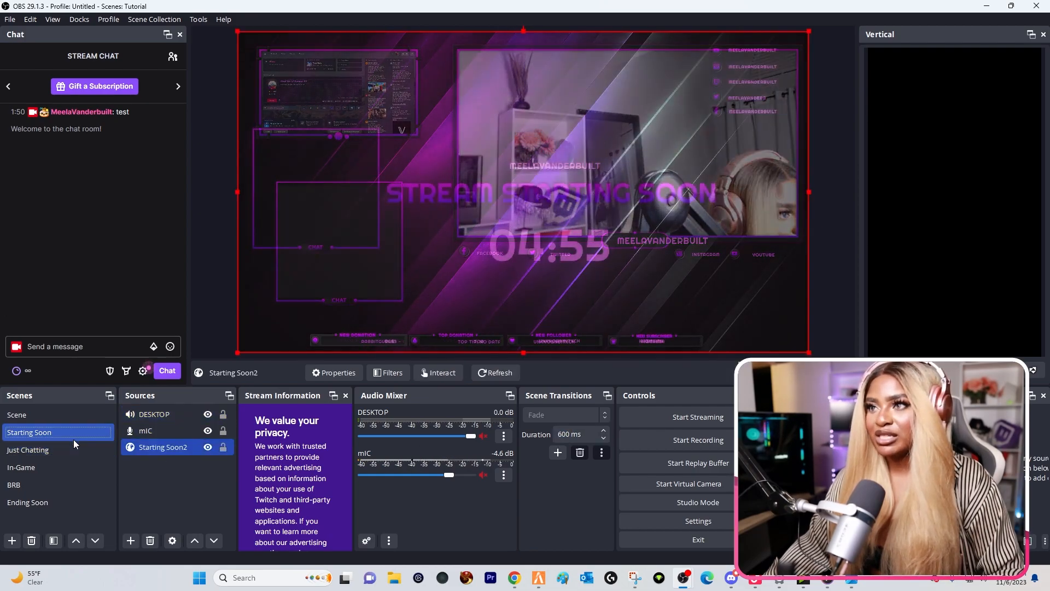
# Try the Cut transition between Just Chatting and Starting Soon, then revert to Fade
pyautogui.click(542, 419)
pyautogui.click(542, 426)
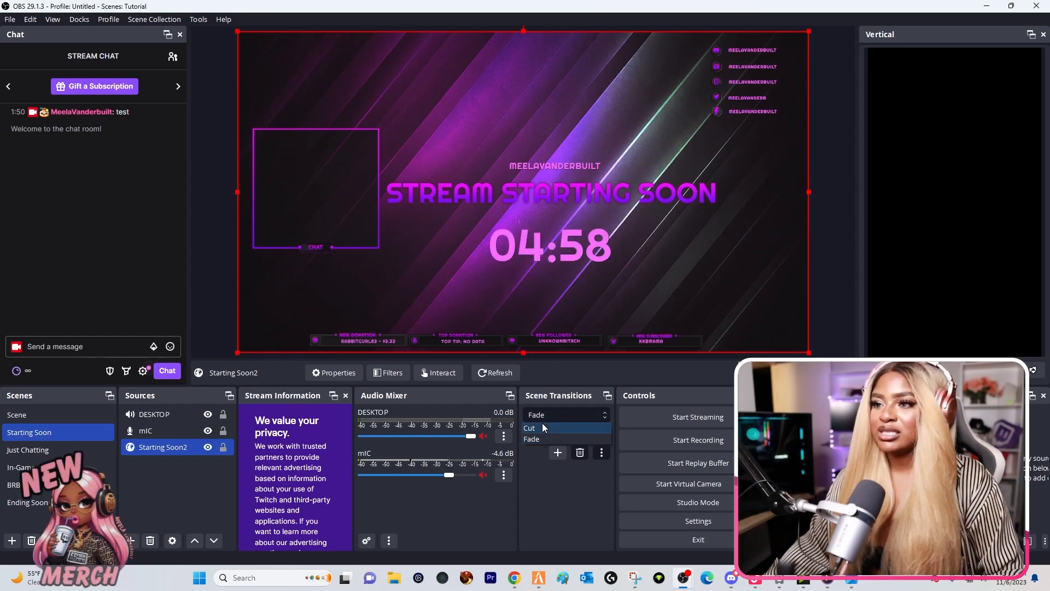
pyautogui.click(46, 445)
pyautogui.click(47, 432)
pyautogui.click(542, 415)
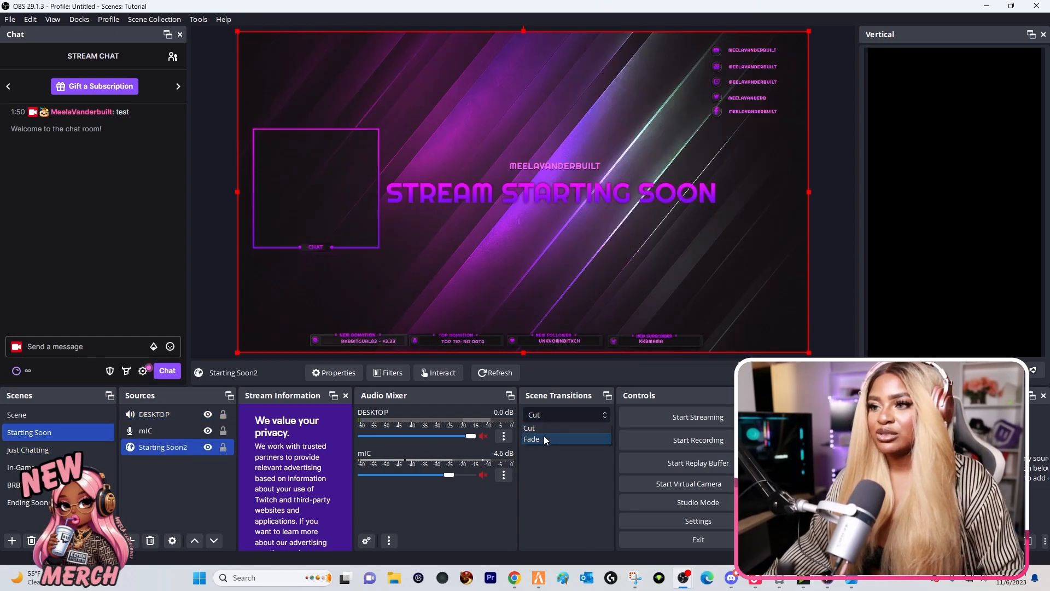
pyautogui.click(544, 435)
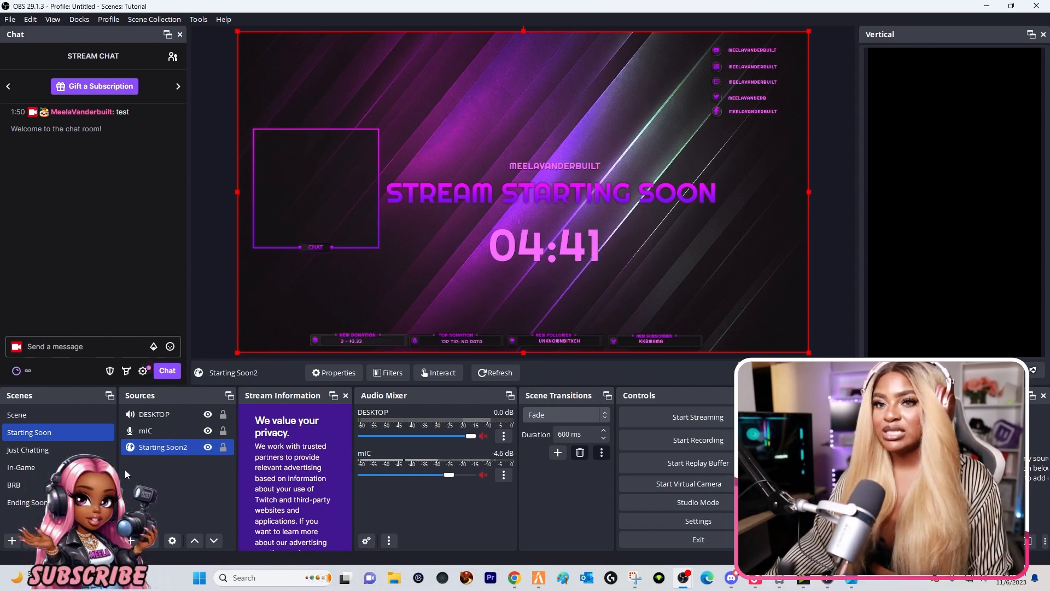
# Preview the Just Chatting, In-Game, BRB and Ending Soon scenes in turn
pyautogui.click(70, 451)
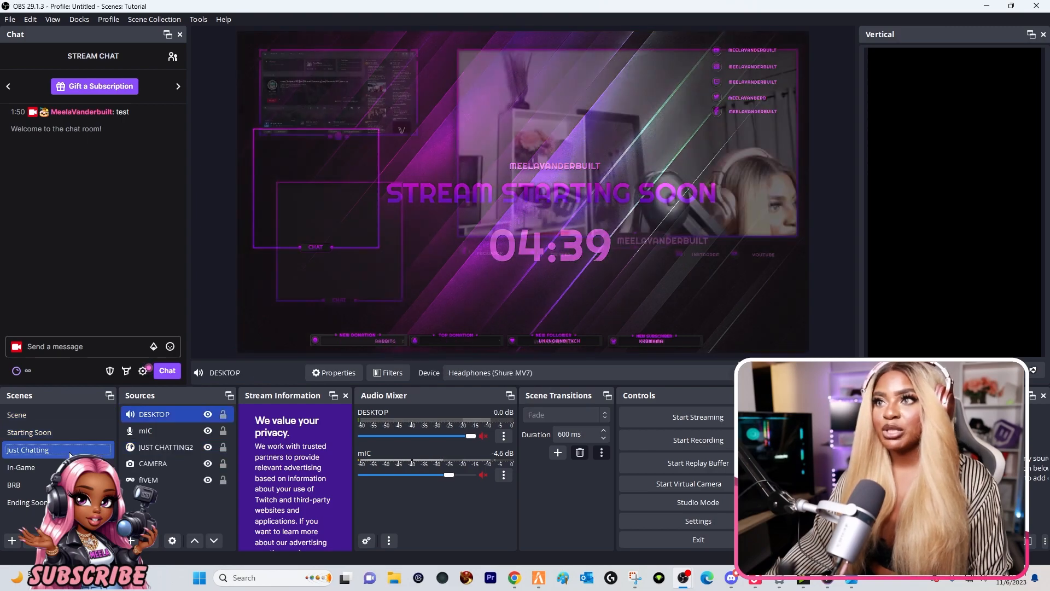
pyautogui.click(60, 468)
pyautogui.click(57, 485)
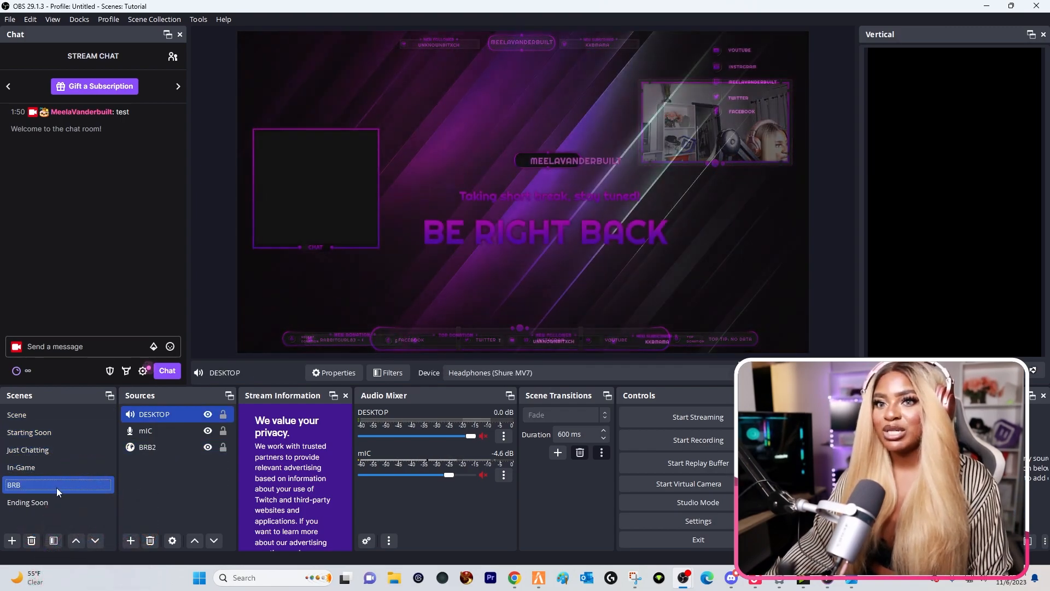
pyautogui.click(55, 500)
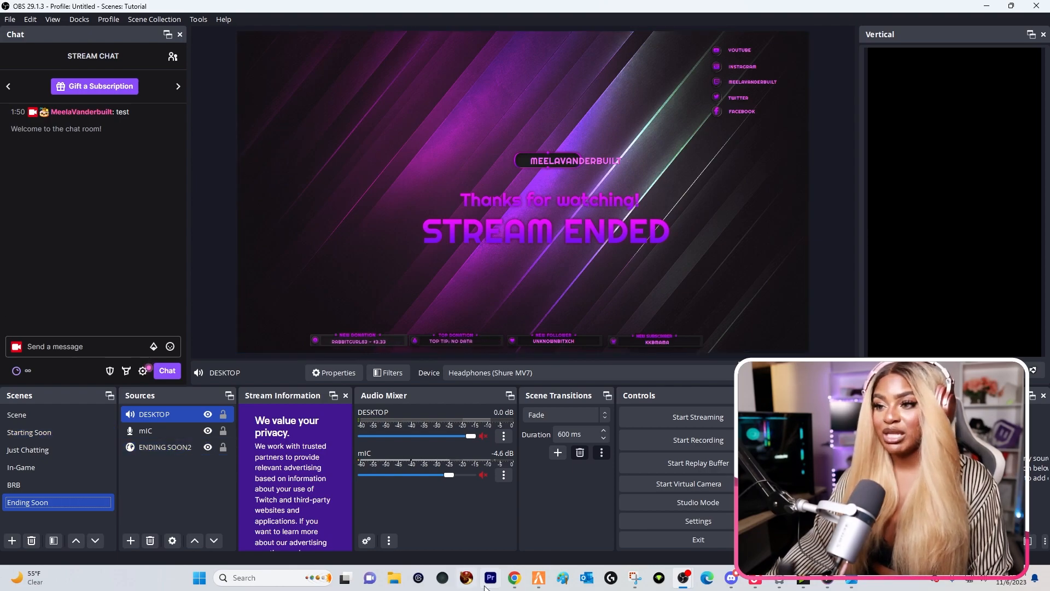
# Bring the StreamElements overlay editor forward and go back to the overlays list
pyautogui.moveTo(514, 579)
pyautogui.click(695, 515)
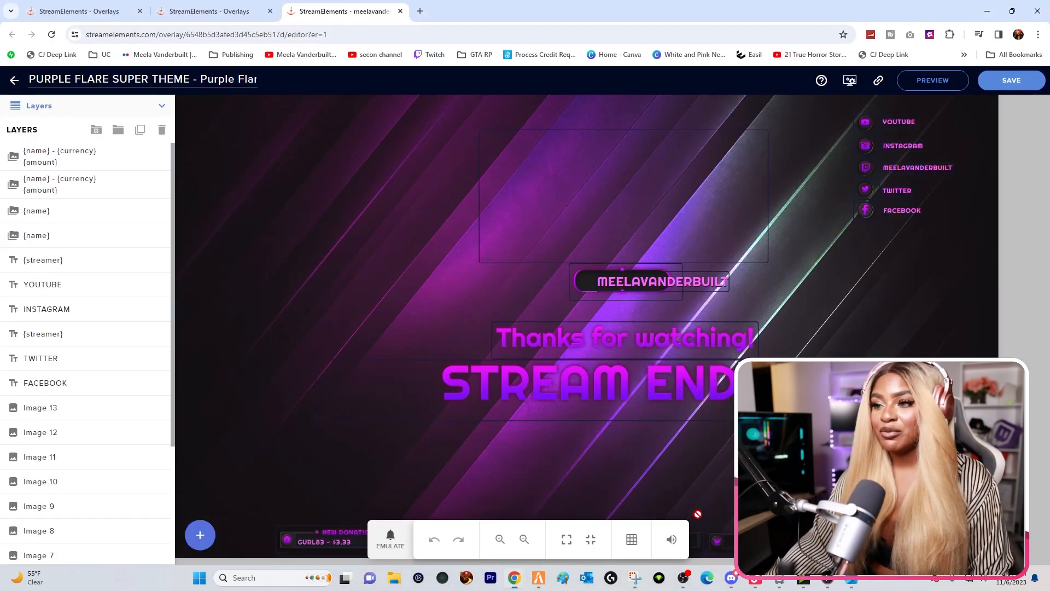
pyautogui.click(14, 80)
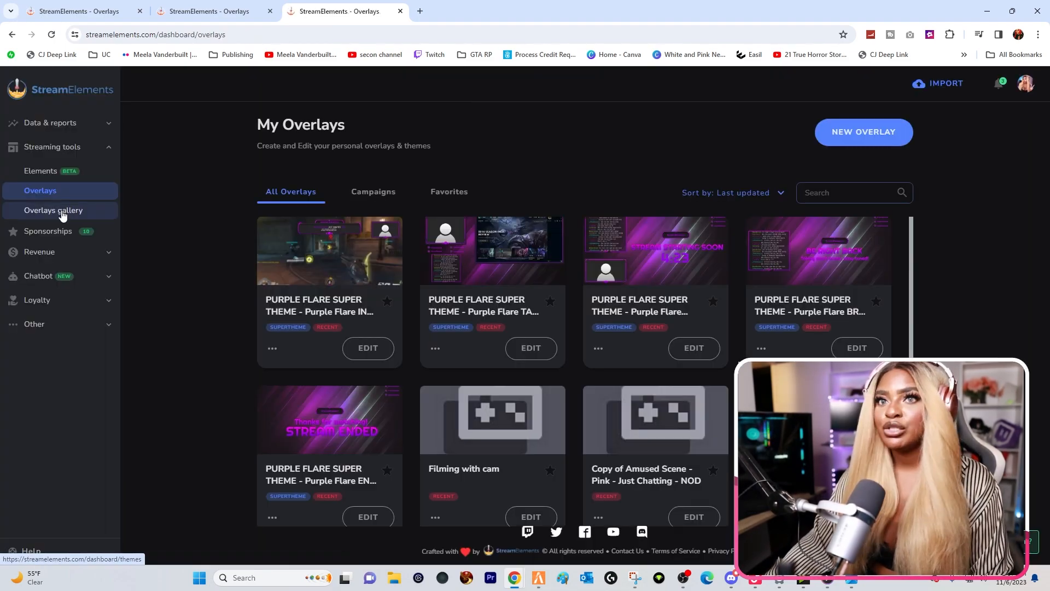
# Open Chatbot > Timers and look over the list of chat timers
pyautogui.click(41, 277)
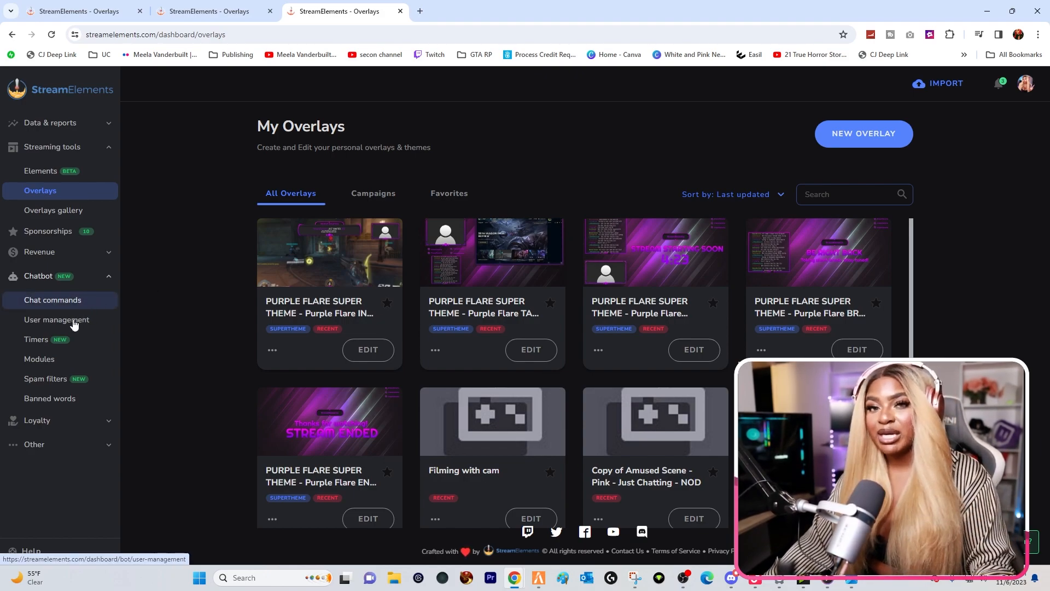
pyautogui.click(71, 339)
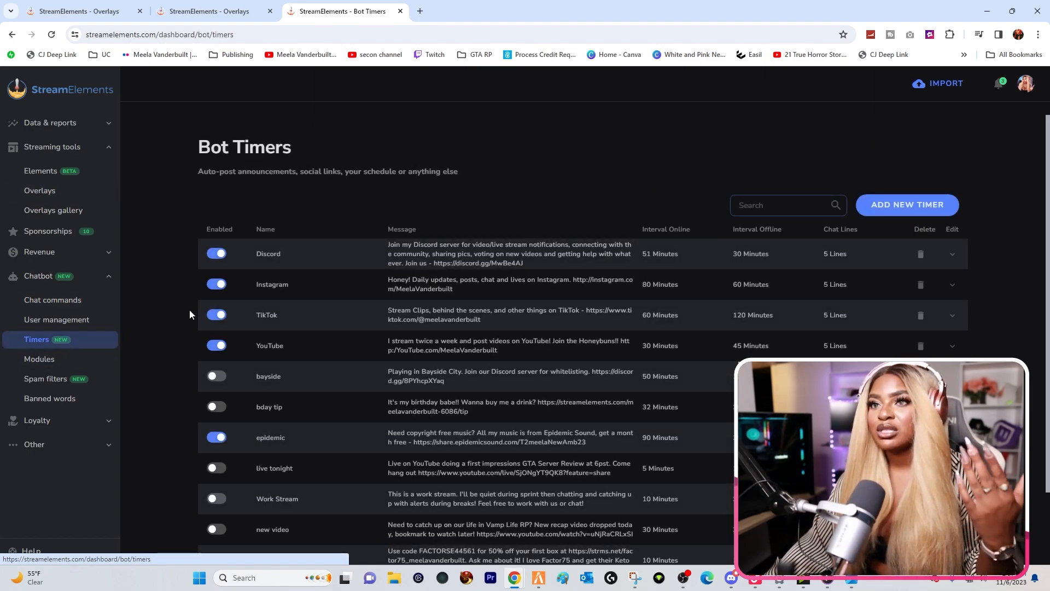
pyautogui.scroll(-2, 186, 324)
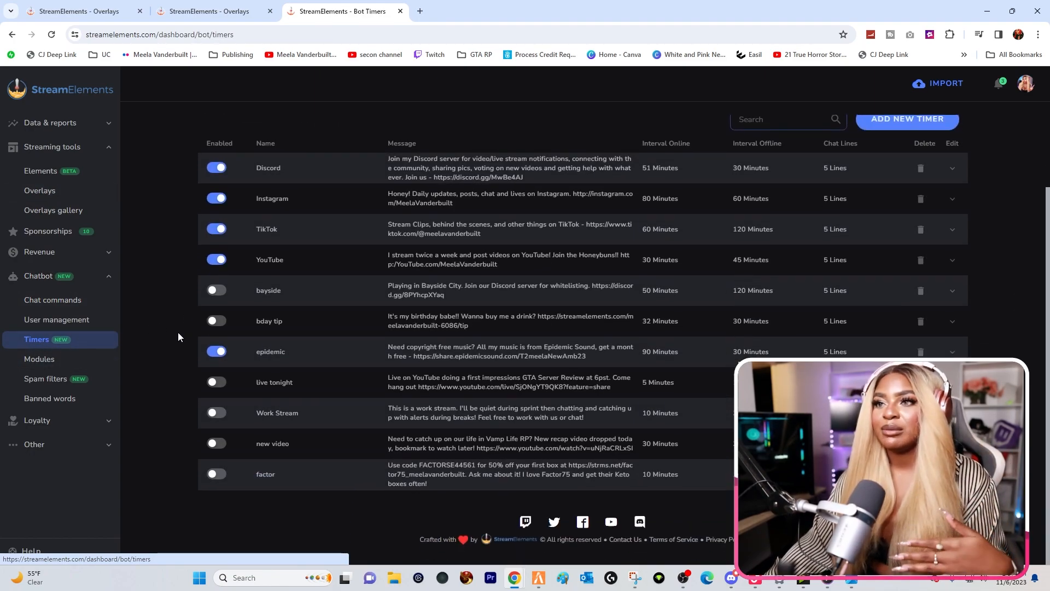
pyautogui.scroll(2, 167, 349)
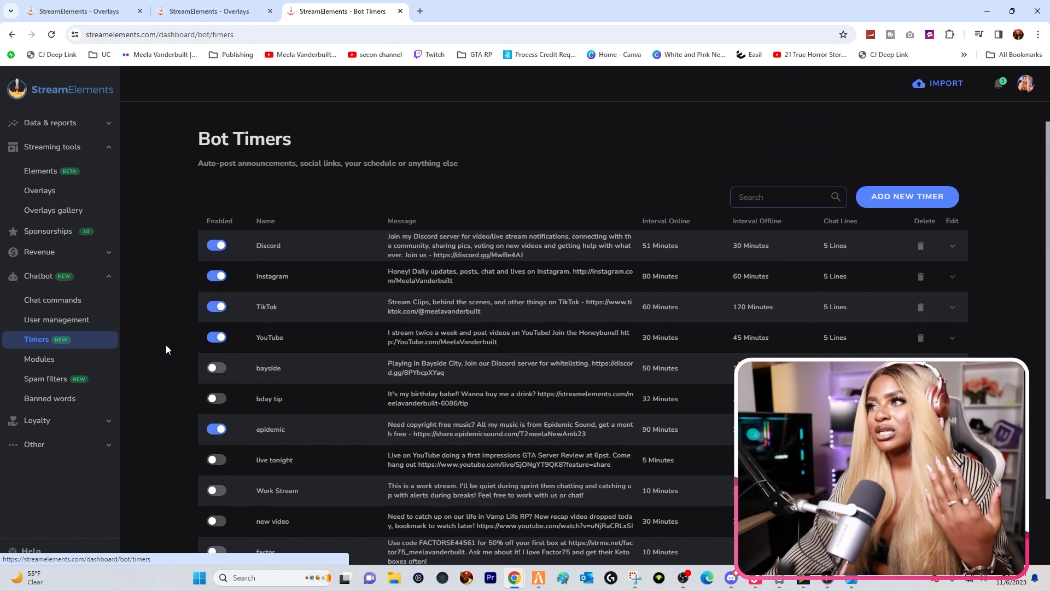
pyautogui.scroll(-1, 166, 345)
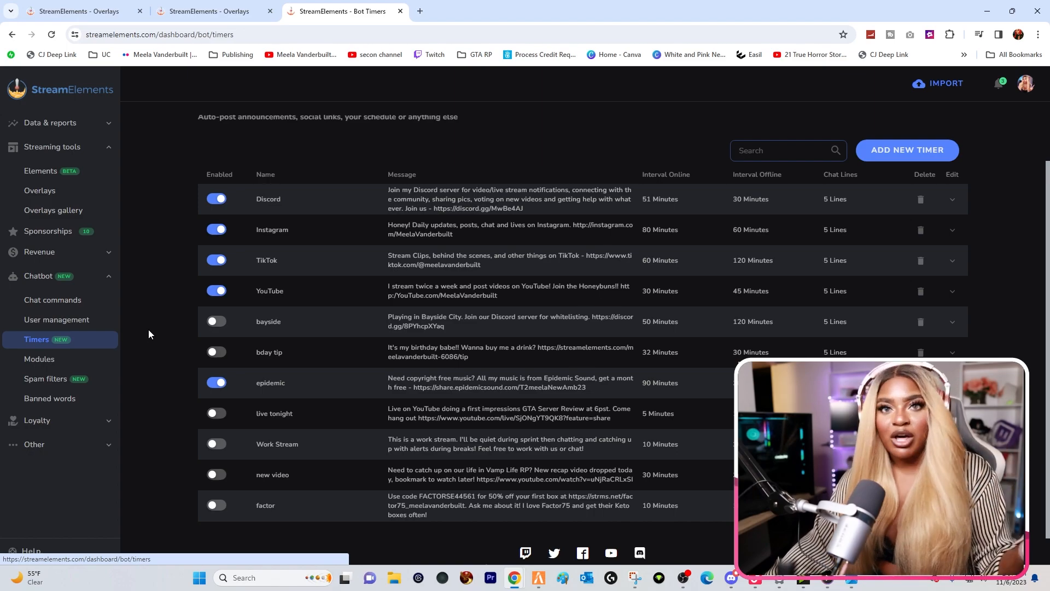
pyautogui.scroll(1, 148, 338)
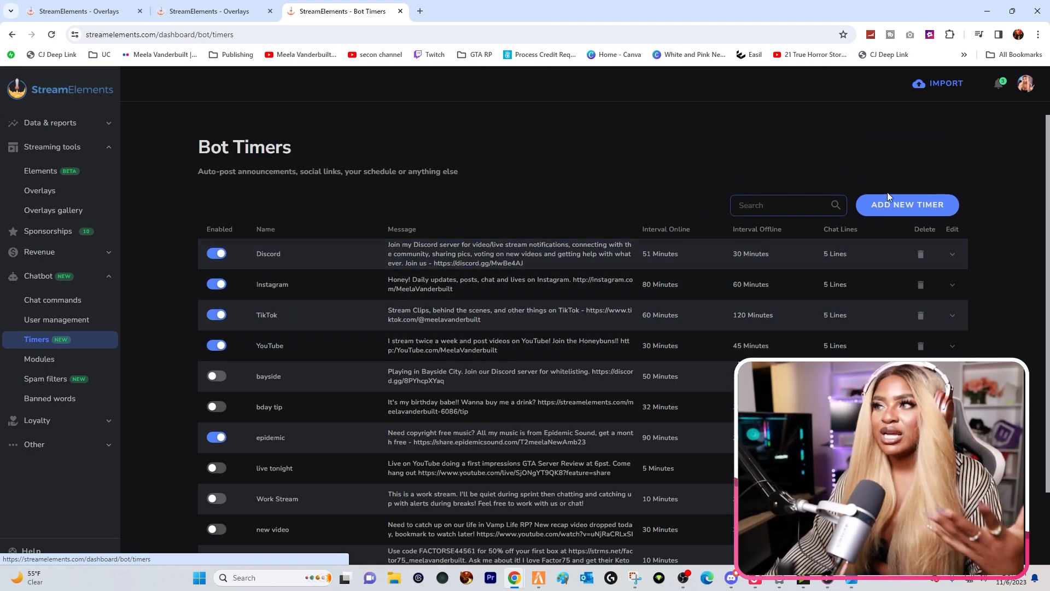
pyautogui.click(901, 203)
pyautogui.scroll(-1, 302, 293)
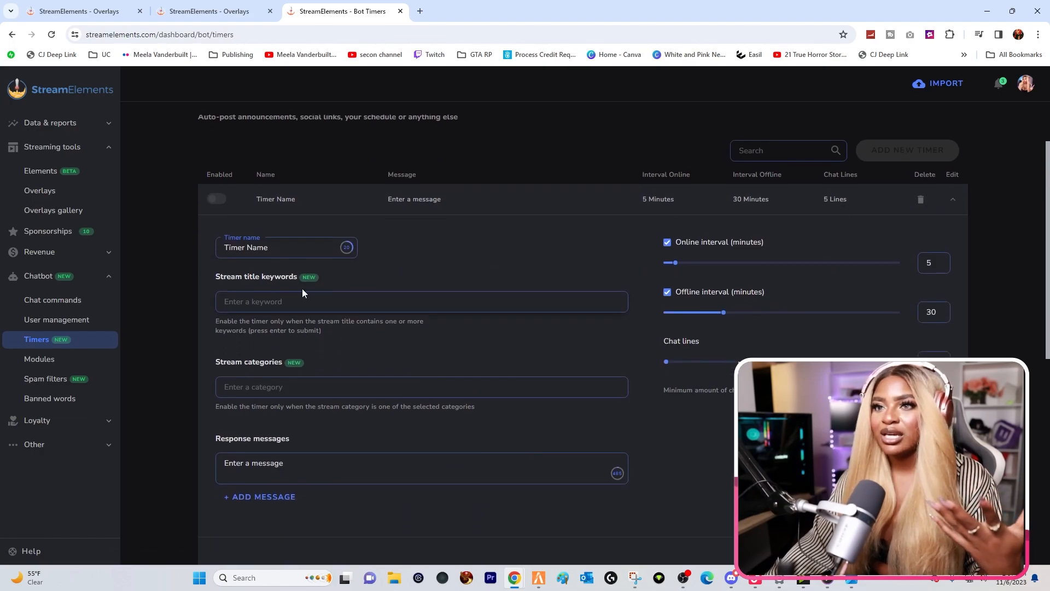
pyautogui.doubleClick(258, 249)
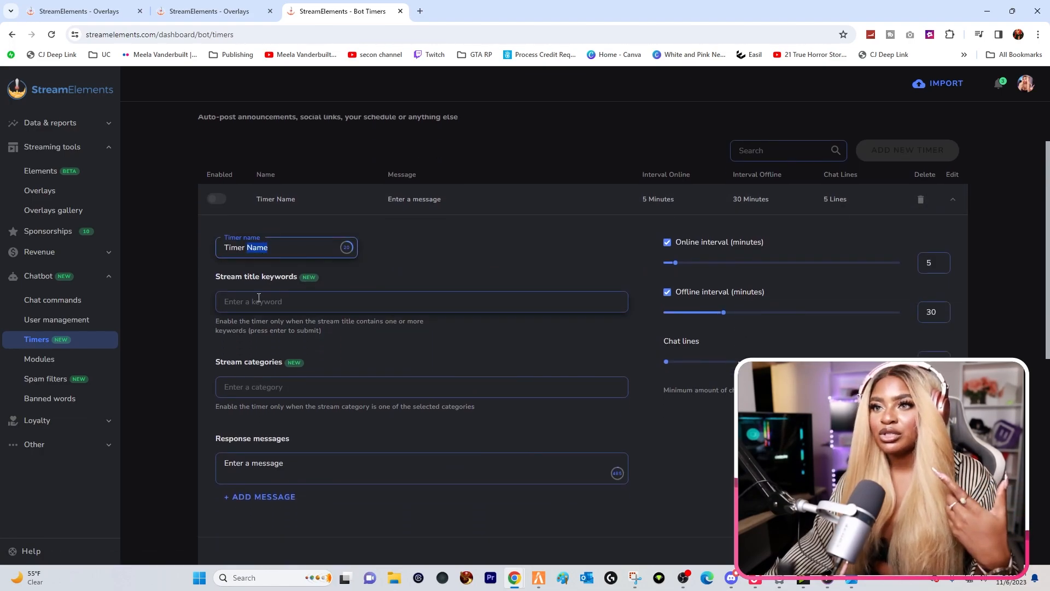
pyautogui.click(287, 307)
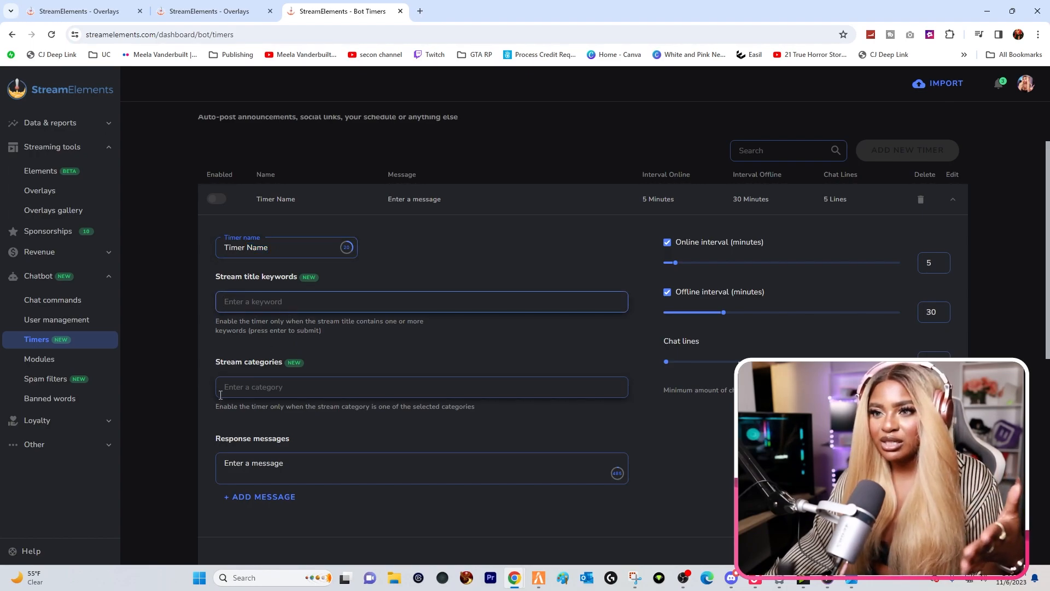
pyautogui.click(245, 386)
pyautogui.click(244, 465)
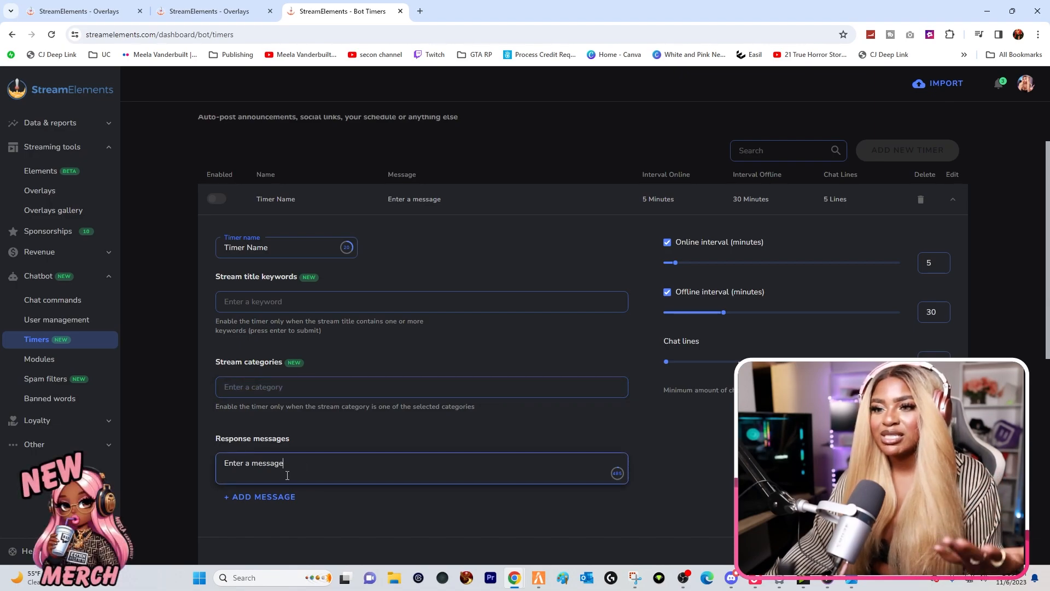
pyautogui.tripleClick(244, 465)
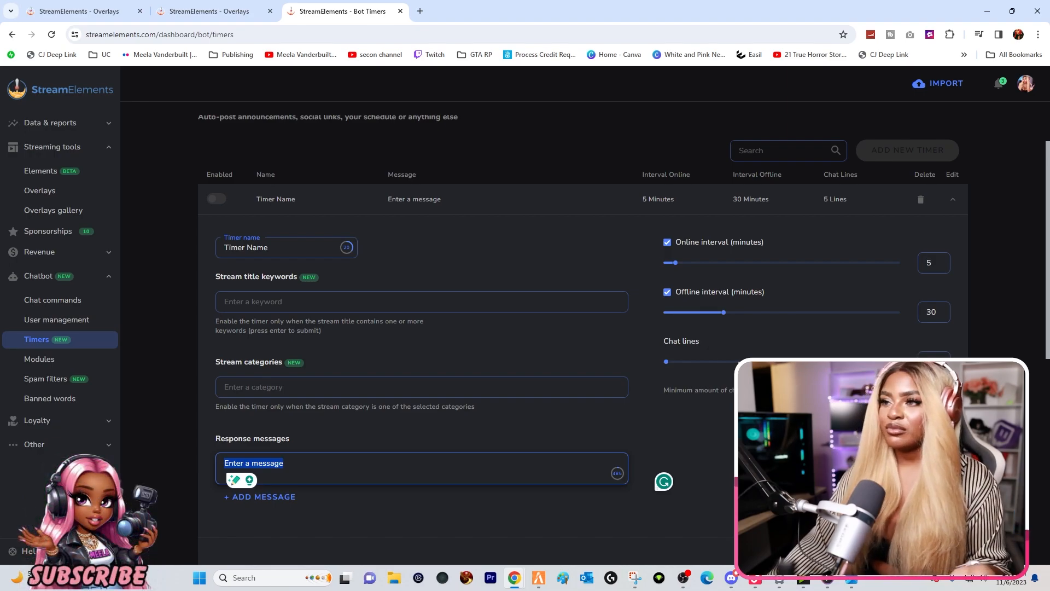
pyautogui.scroll(-2, 786, 336)
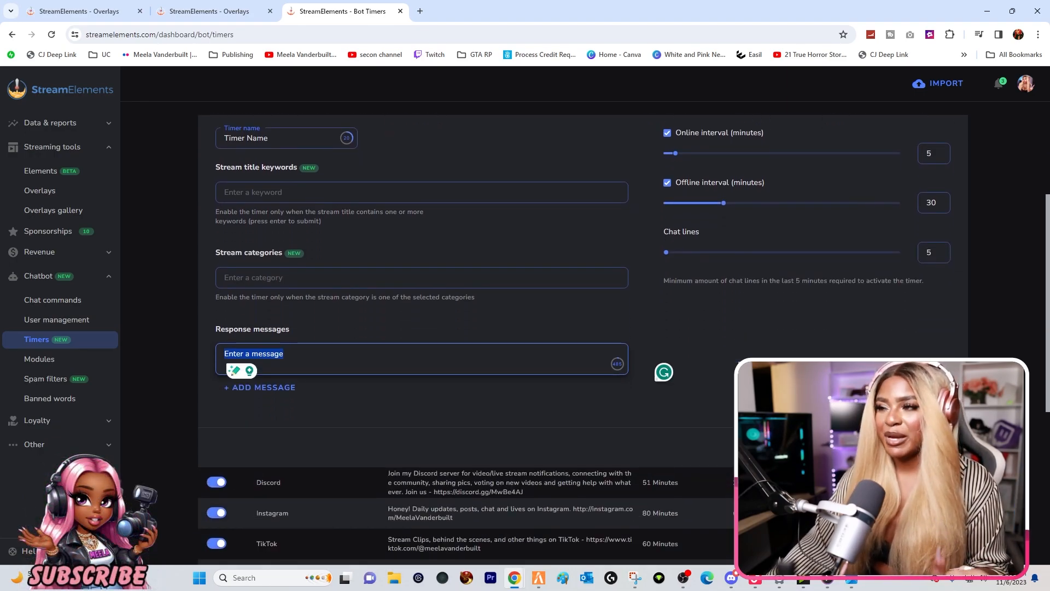
pyautogui.scroll(-5, 848, 350)
pyautogui.scroll(-2, 823, 349)
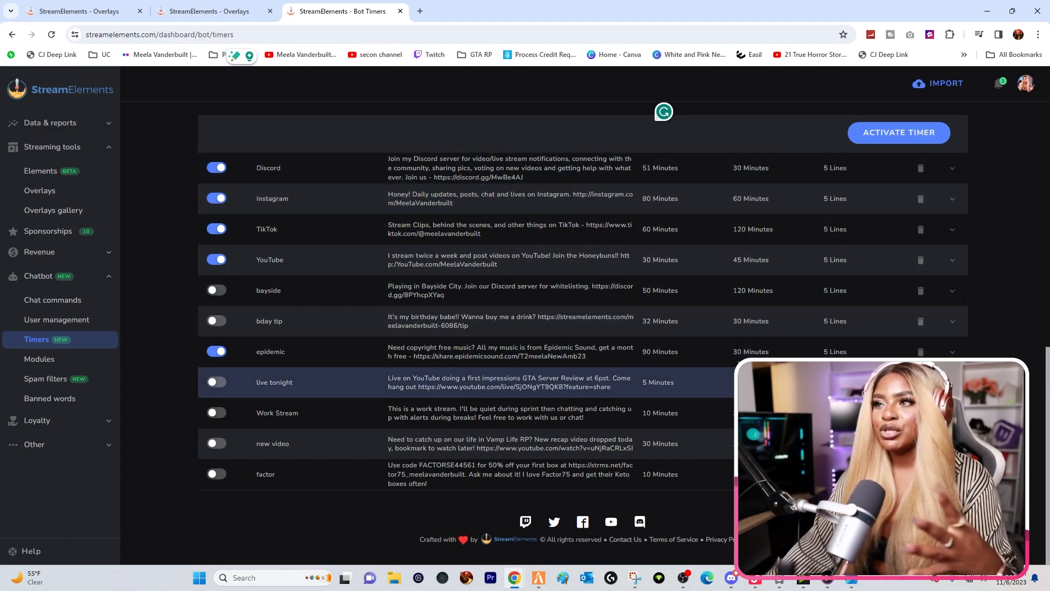
pyautogui.scroll(7, 700, 369)
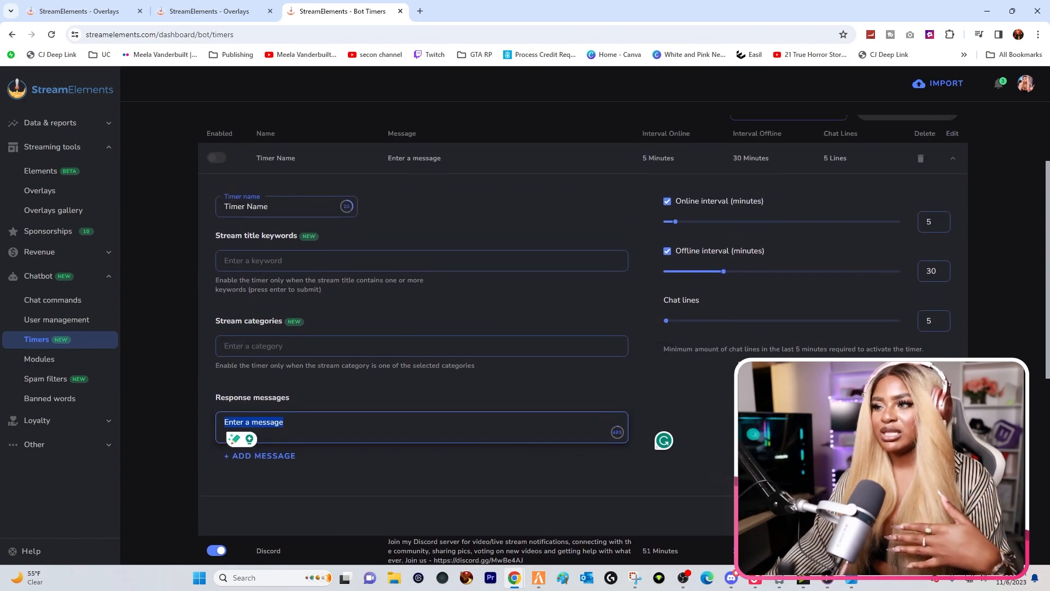
pyautogui.scroll(2, 372, 341)
pyautogui.click(80, 340)
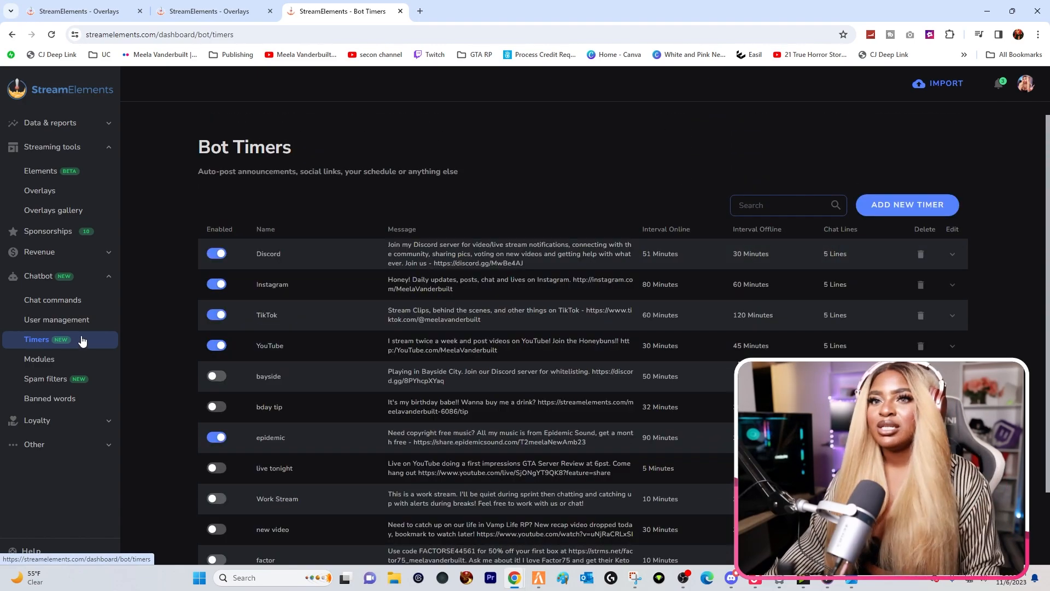
# Open the Chat commands page and scroll through its default commands
pyautogui.click(73, 300)
pyautogui.scroll(-12, 190, 286)
pyautogui.scroll(-10, 192, 280)
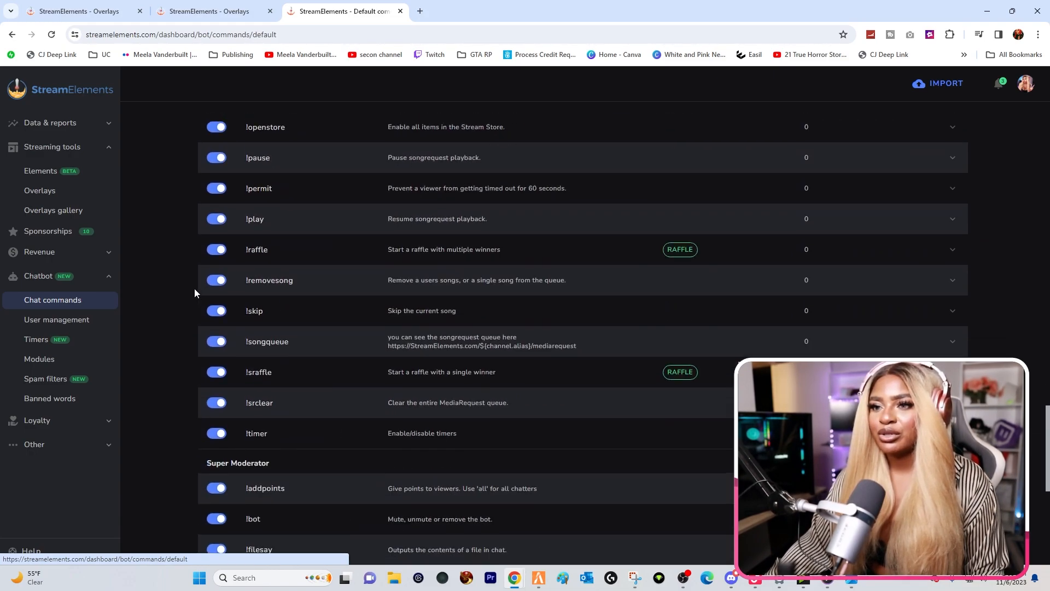
pyautogui.scroll(20, 195, 287)
pyautogui.scroll(1, 194, 288)
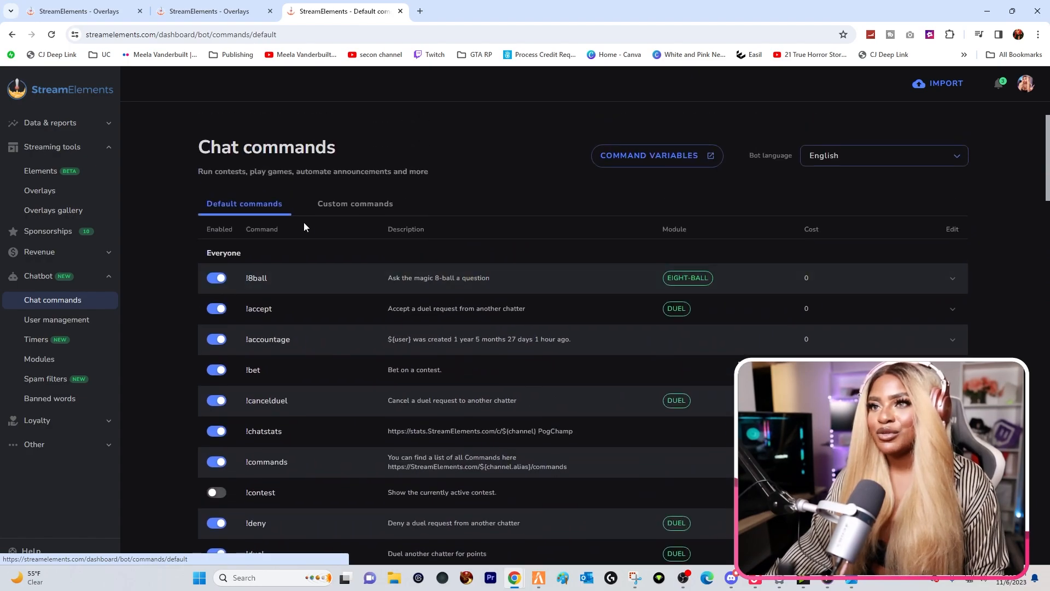
# Switch to Custom commands and expand the !so shoutout command's settings
pyautogui.click(316, 205)
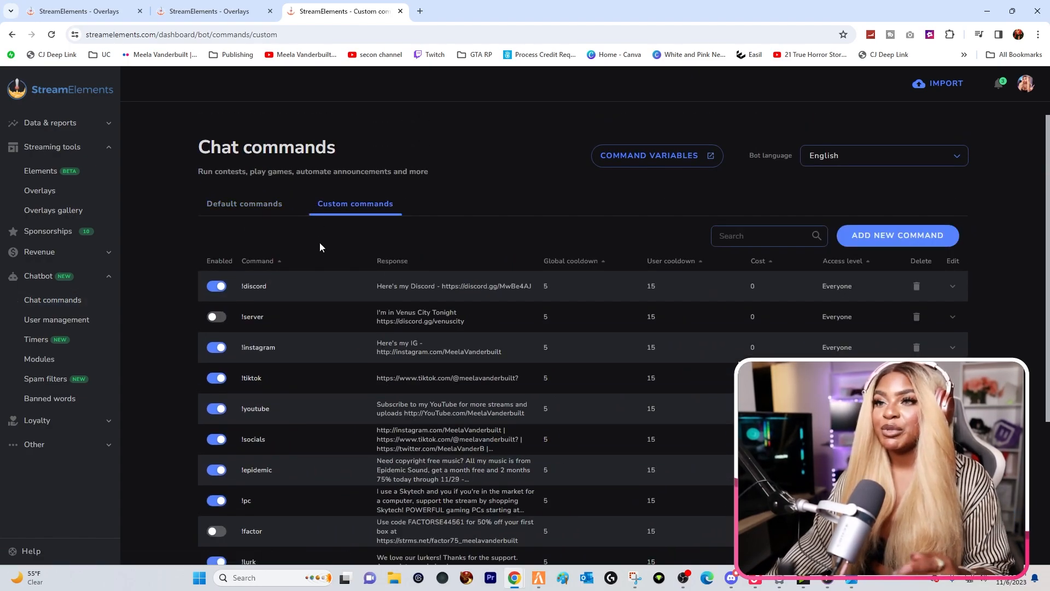
pyautogui.scroll(-2, 321, 245)
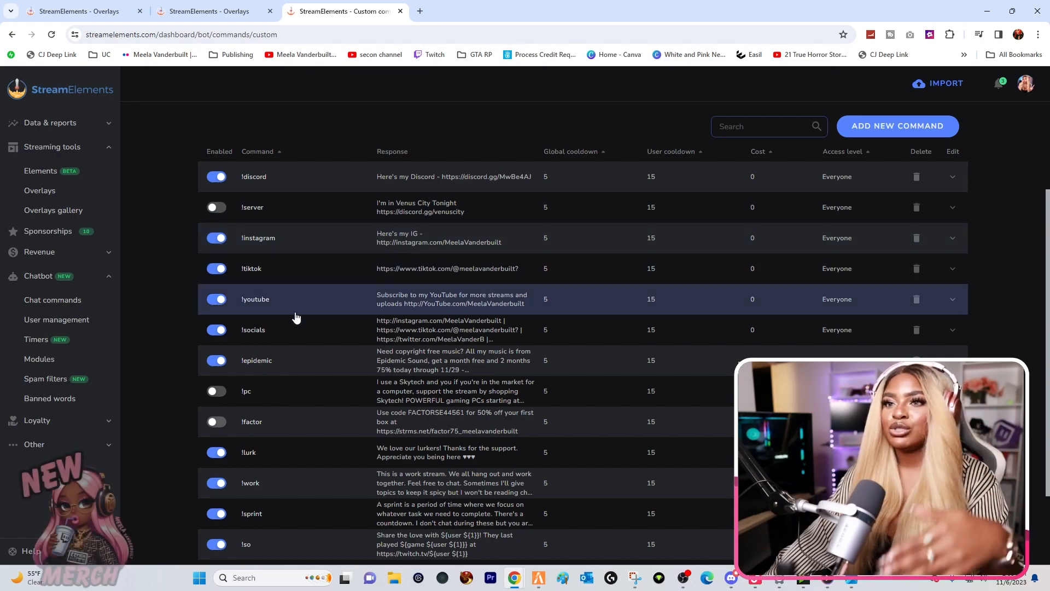
pyautogui.scroll(-1, 295, 317)
pyautogui.scroll(-1, 295, 335)
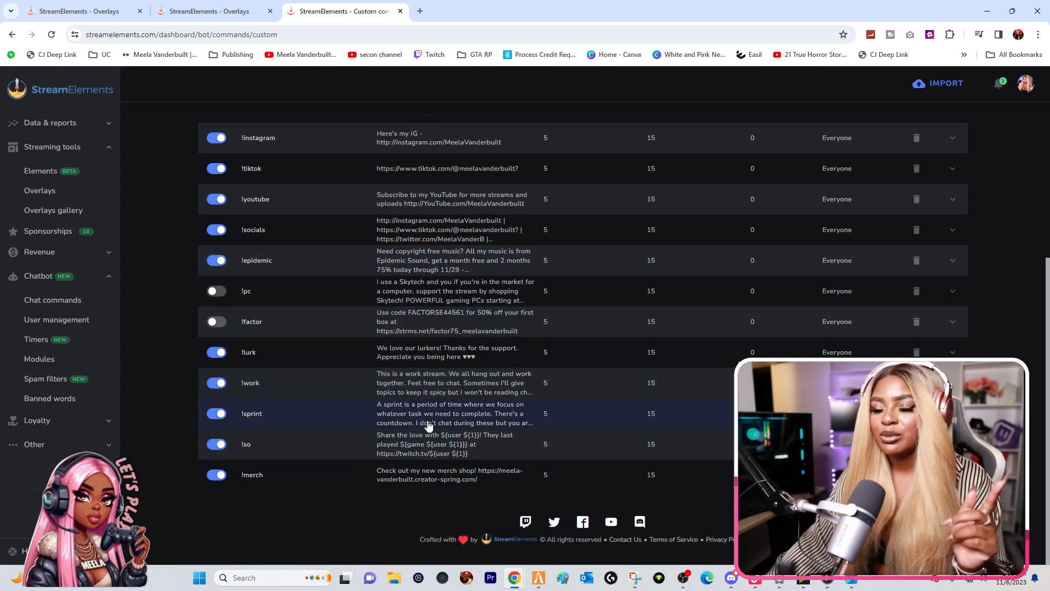
pyautogui.scroll(3, 405, 416)
pyautogui.scroll(-3, 402, 408)
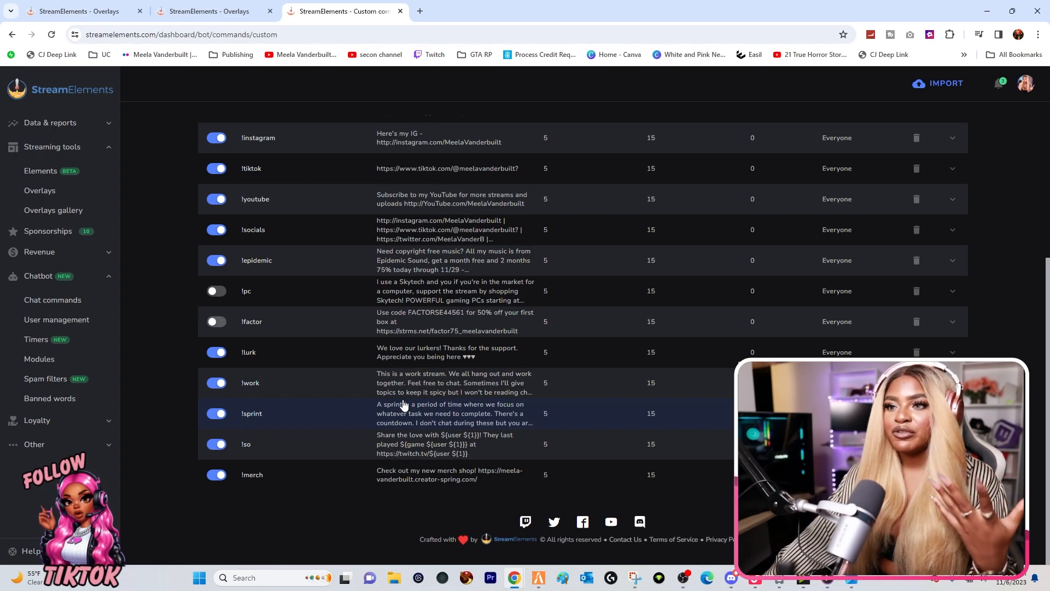
pyautogui.click(270, 445)
pyautogui.scroll(-4, 270, 438)
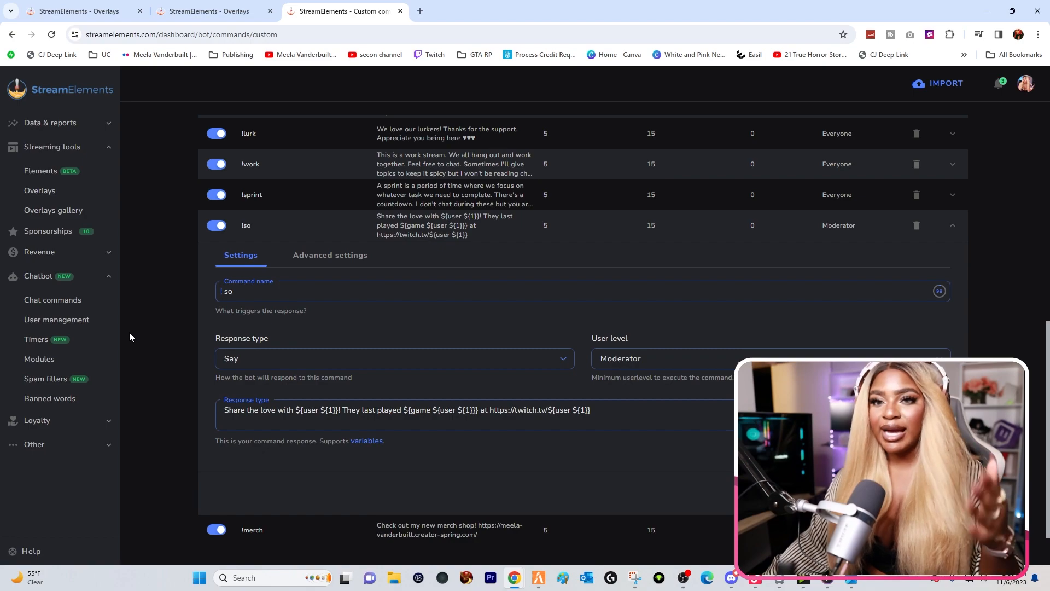